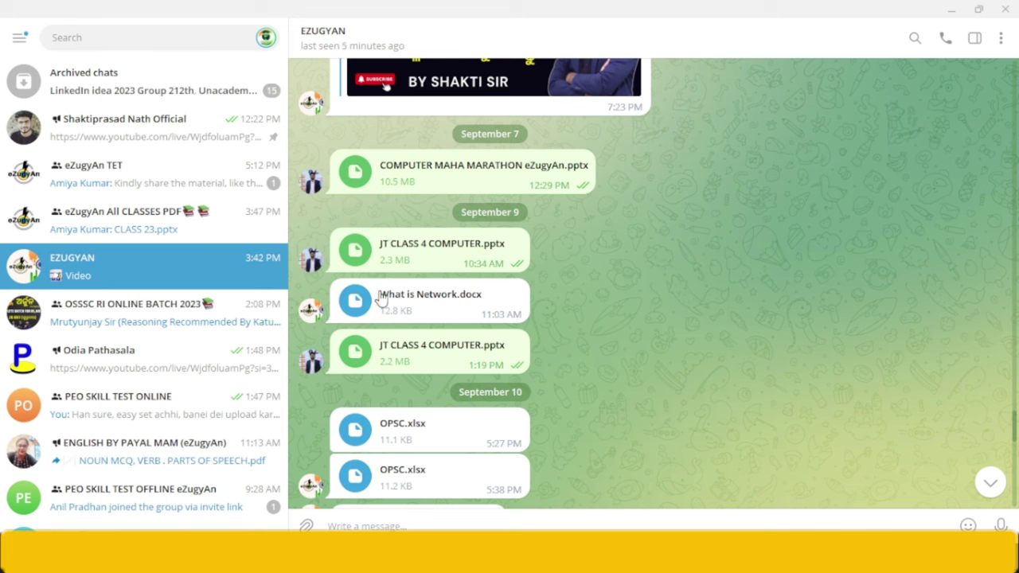
- Open the What is Network.docx attachment from the EZUGYAN chat in Word
{"action": "left_click", "coordinate": [381, 297]}
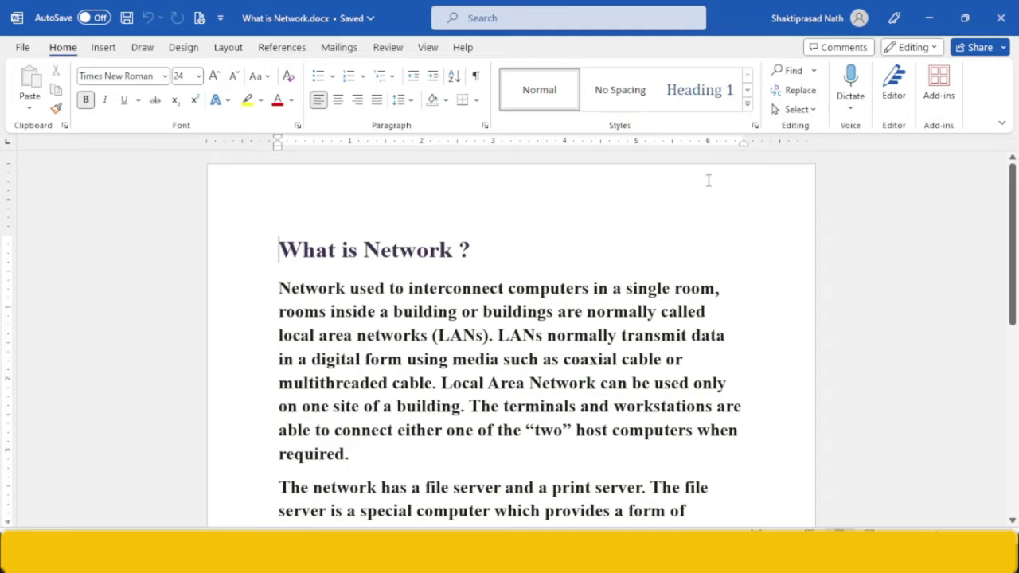
- Strip all formatting from the entire document to plain Calibri 11, then return to the course page
{"action": "left_click_drag", "start_coordinate": [1016, 239], "coordinate": [1016, 234]}
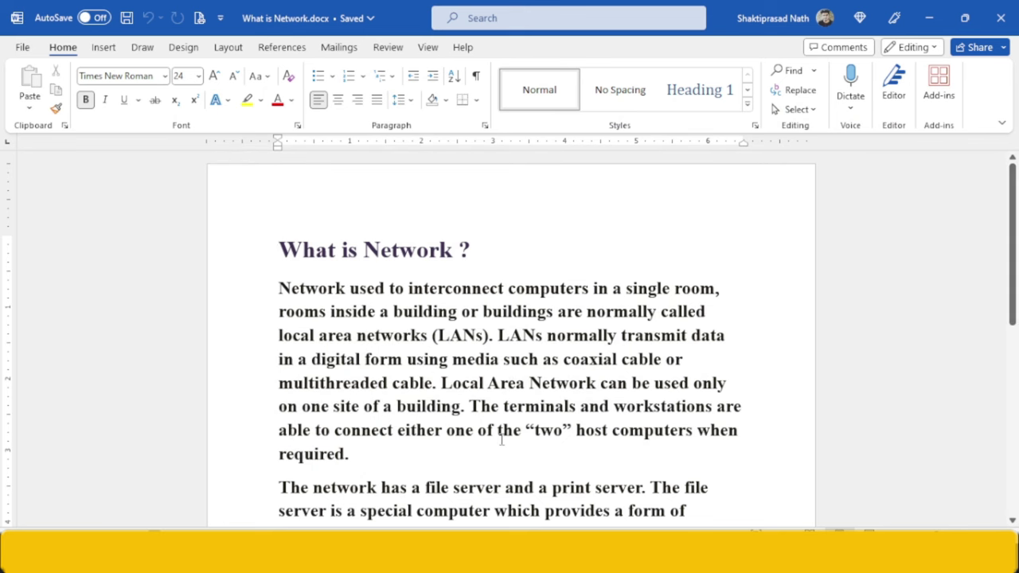
{"action": "key", "text": "ctrl+a"}
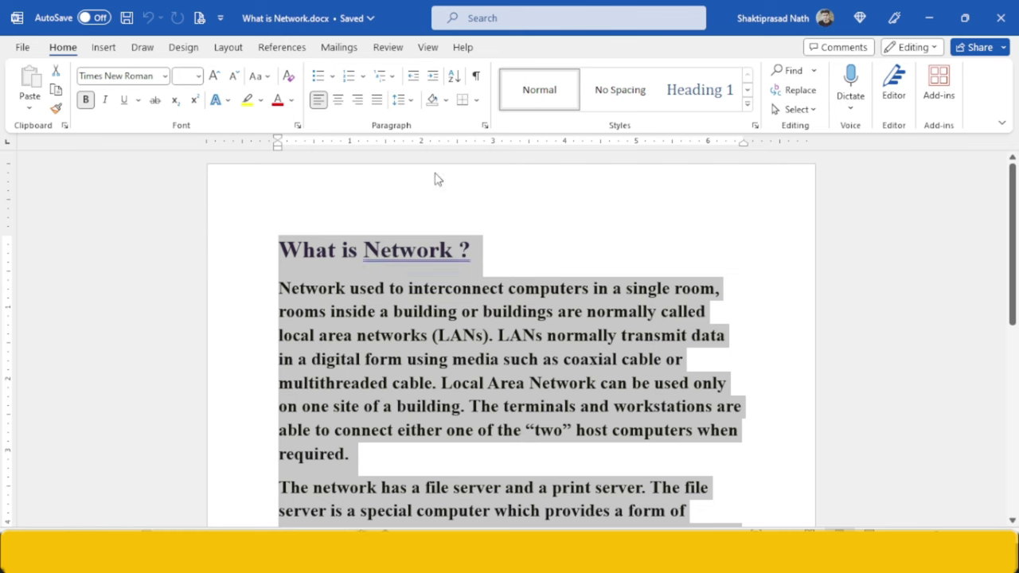
{"action": "left_click", "coordinate": [290, 76]}
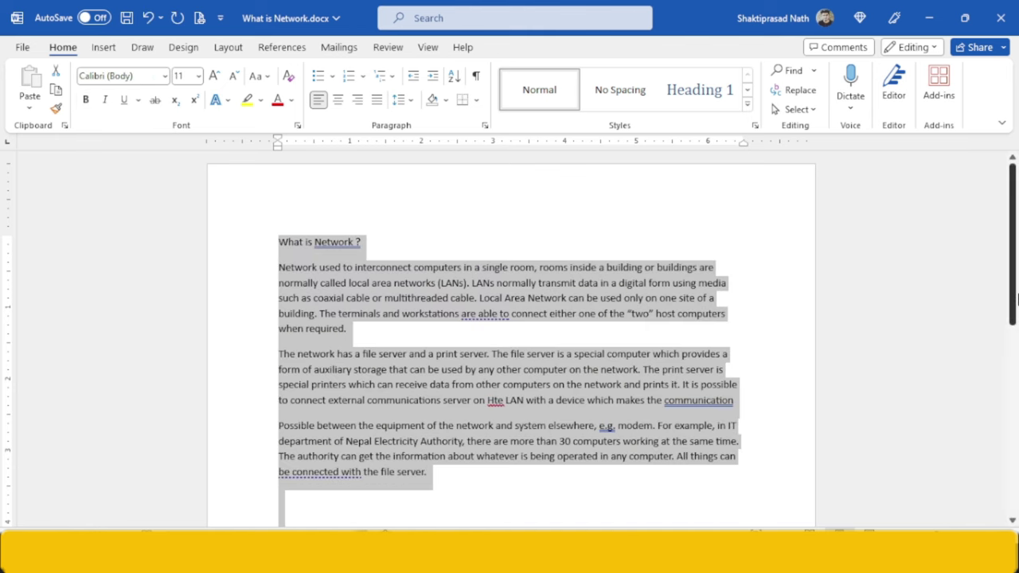
{"action": "left_click", "coordinate": [591, 411]}
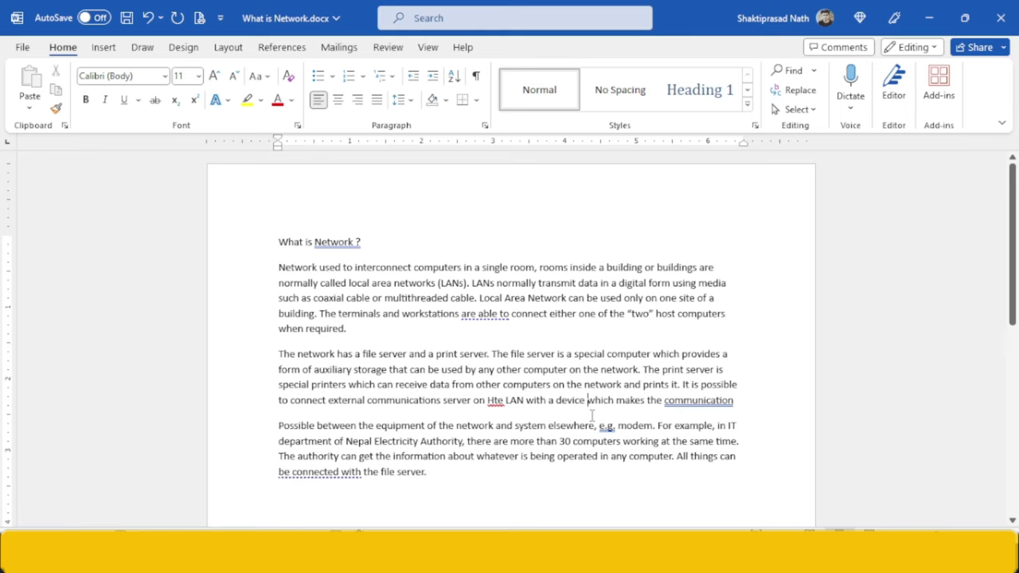
{"action": "key", "text": "alt+Tab"}
{"action": "key", "text": "alt+Tab"}
{"action": "key", "text": "Tab"}
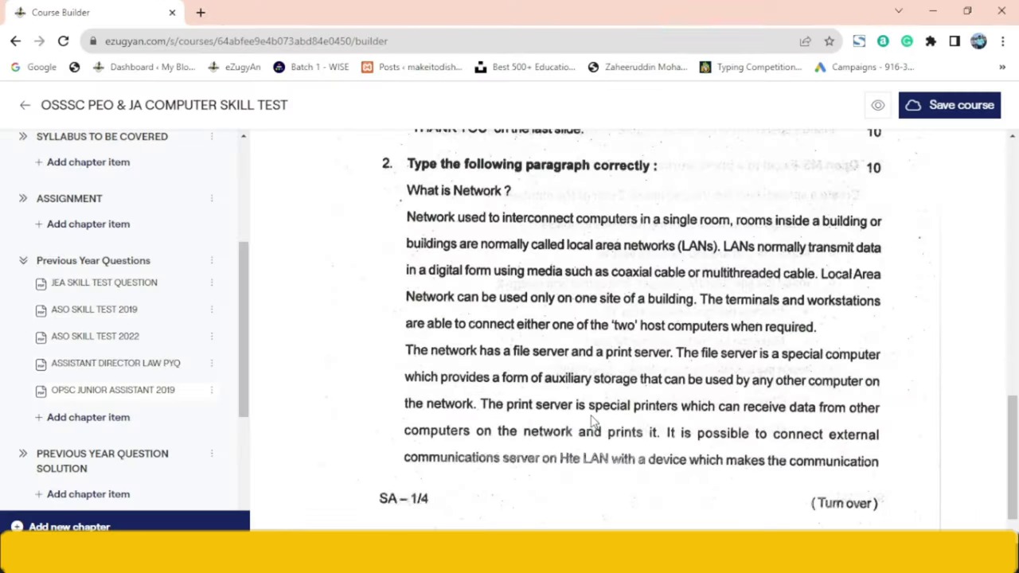
- Move the scanned question paper to page 2 to read the Word formatting criteria
{"action": "left_click_drag", "start_coordinate": [1011, 457], "coordinate": [1015, 378]}
{"action": "left_click", "coordinate": [923, 230]}
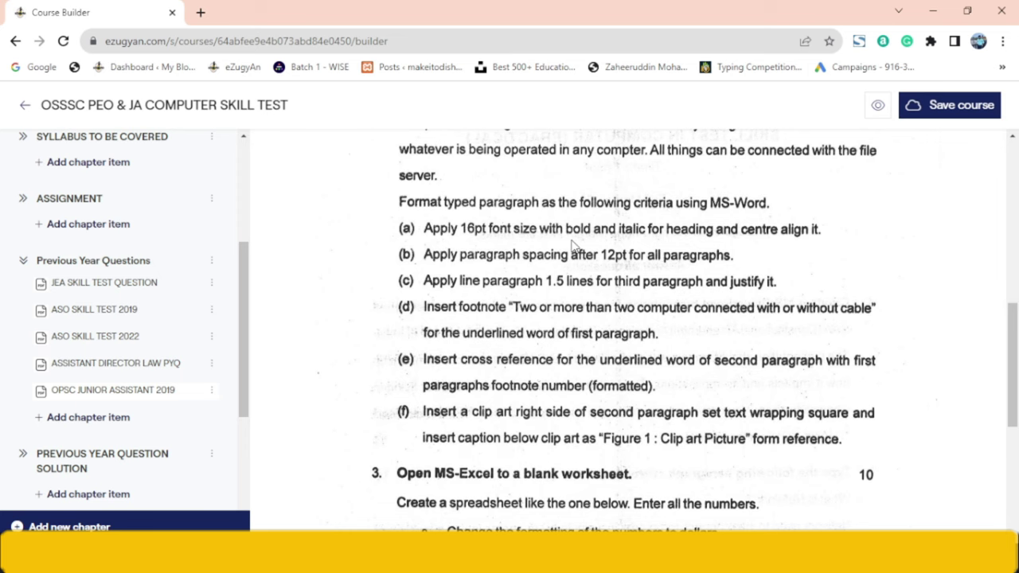
- Apply a 16 pt font size to the entire document
{"action": "key", "text": "alt+Tab"}
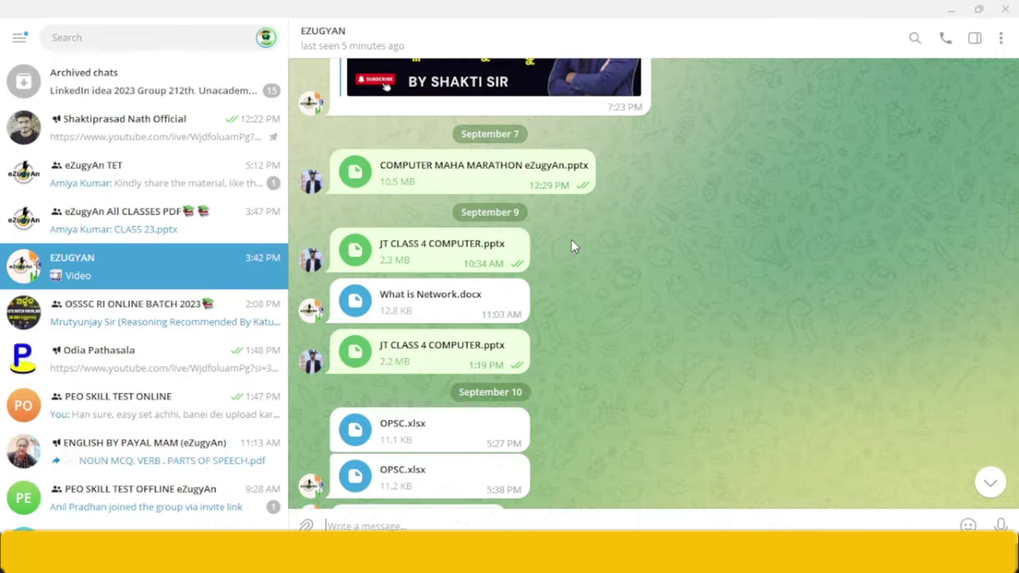
{"action": "key", "text": "alt+Tab"}
{"action": "key", "text": "alt+Tab"}
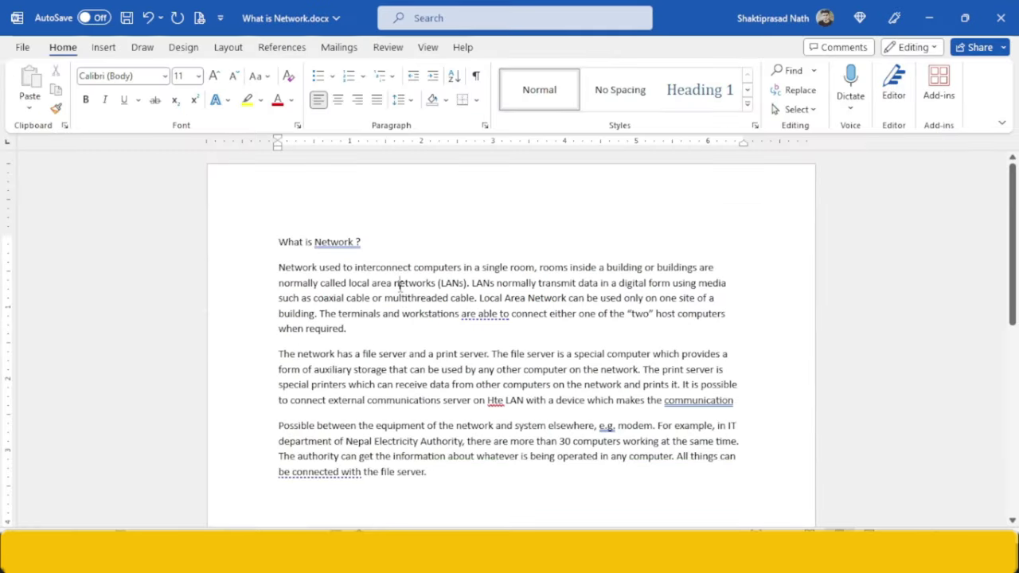
{"action": "key", "text": "ctrl+a"}
{"action": "type", "text": "16"}
{"action": "key", "text": "Return"}
- Undo the whole-document resize and set only the 'What is Network ?' heading to 16 pt
{"action": "key", "text": "alt+Tab"}
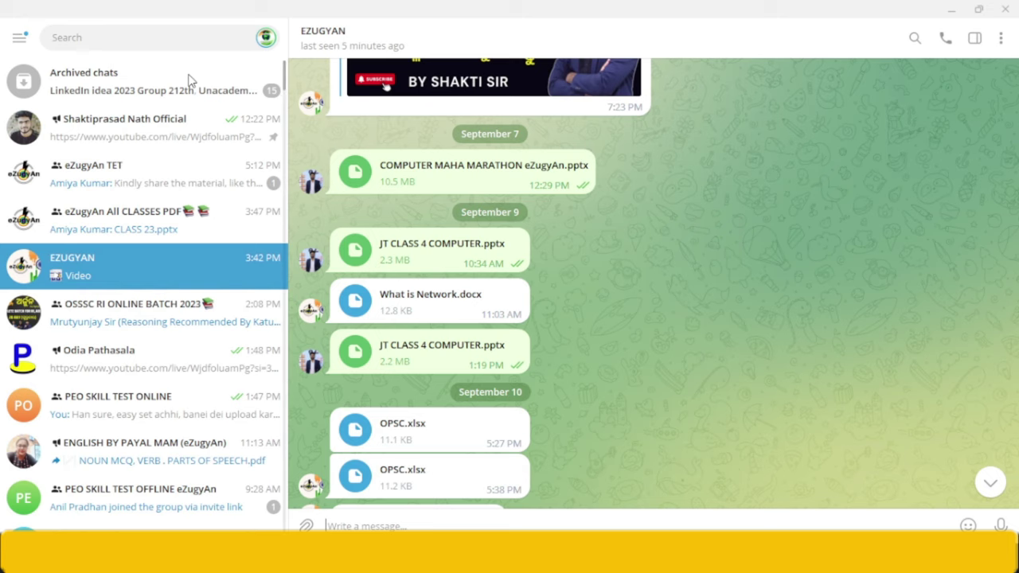
{"action": "left_click", "coordinate": [936, 8]}
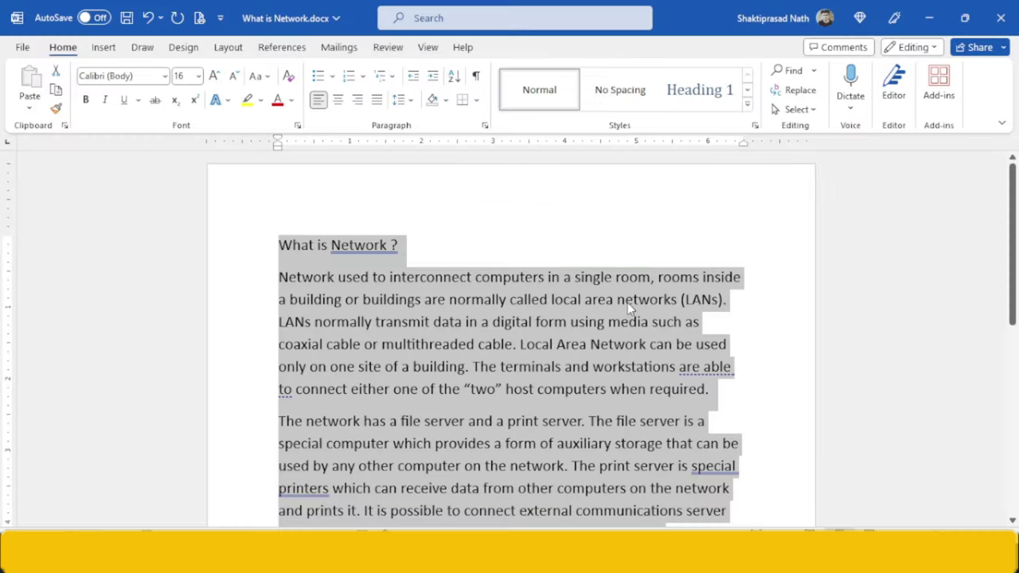
{"action": "key", "text": "alt+Tab"}
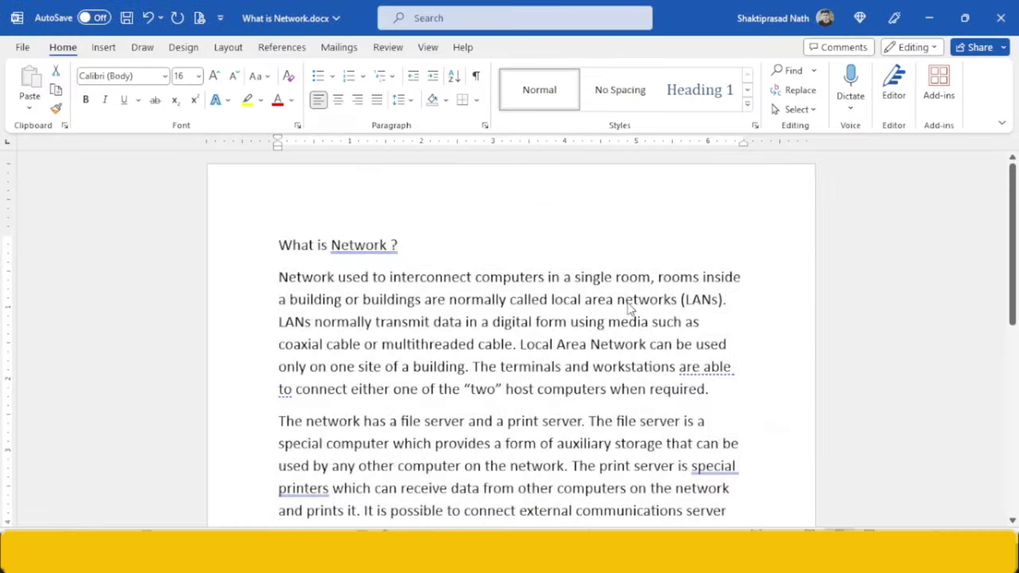
{"action": "left_click", "coordinate": [347, 275]}
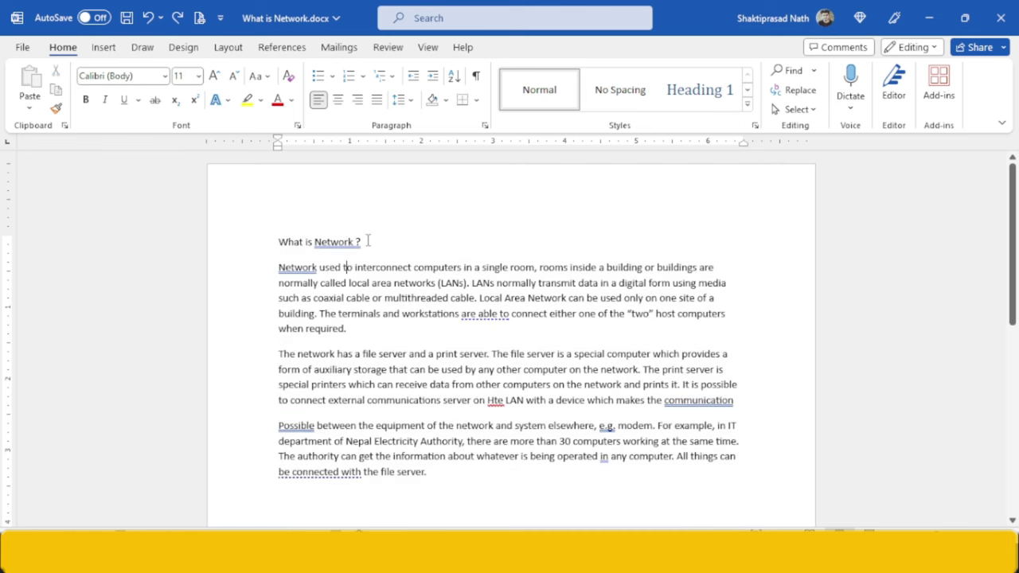
{"action": "left_click", "coordinate": [260, 239]}
{"action": "left_click", "coordinate": [181, 75]}
{"action": "type", "text": "16"}
{"action": "key", "text": "Return"}
{"action": "key", "text": "alt+Tab"}
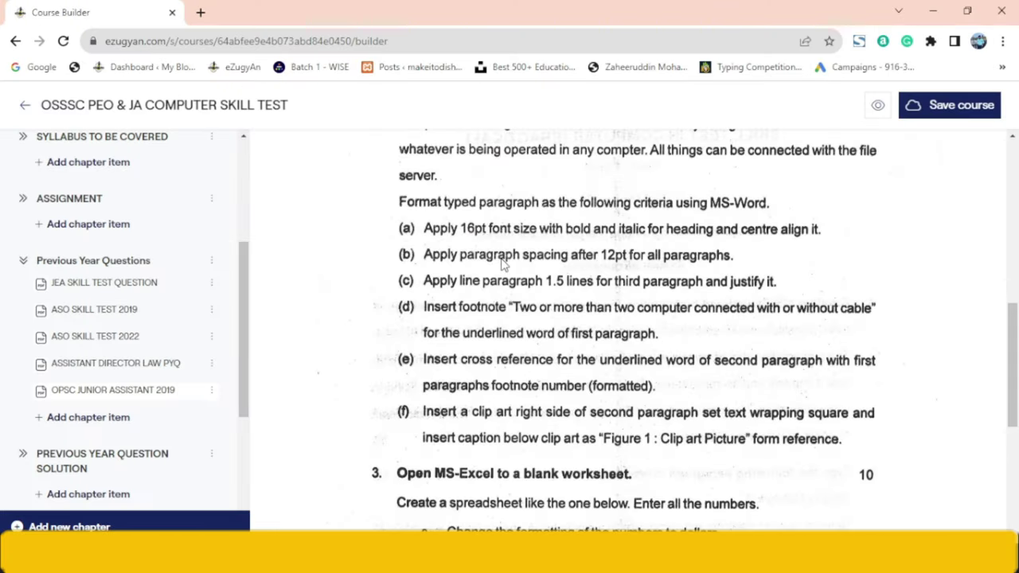
- Make the 'What is Network ?' heading bold, italic, underlined and centred
{"action": "key", "text": "alt+Tab"}
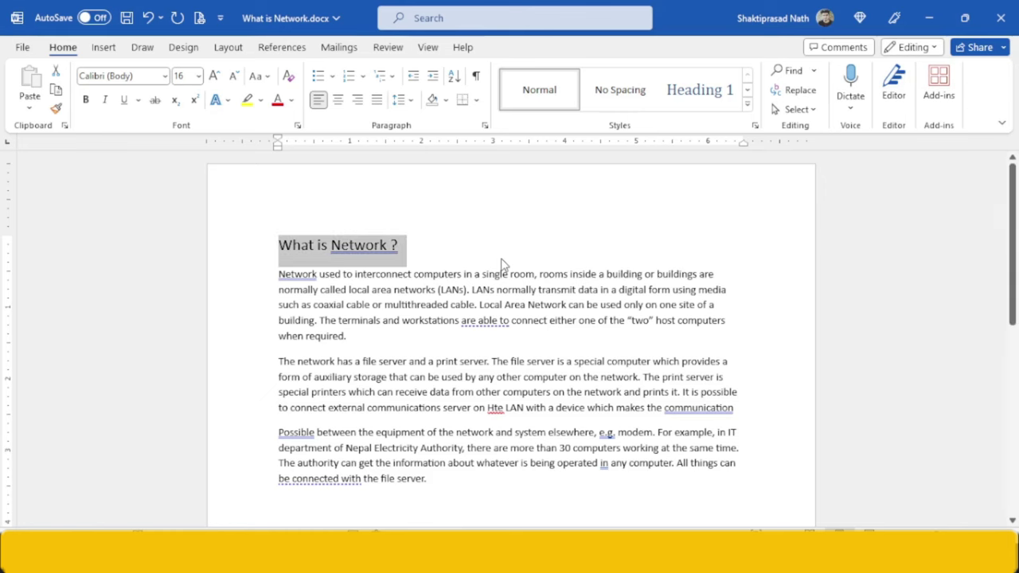
{"action": "key", "text": "ctrl+b"}
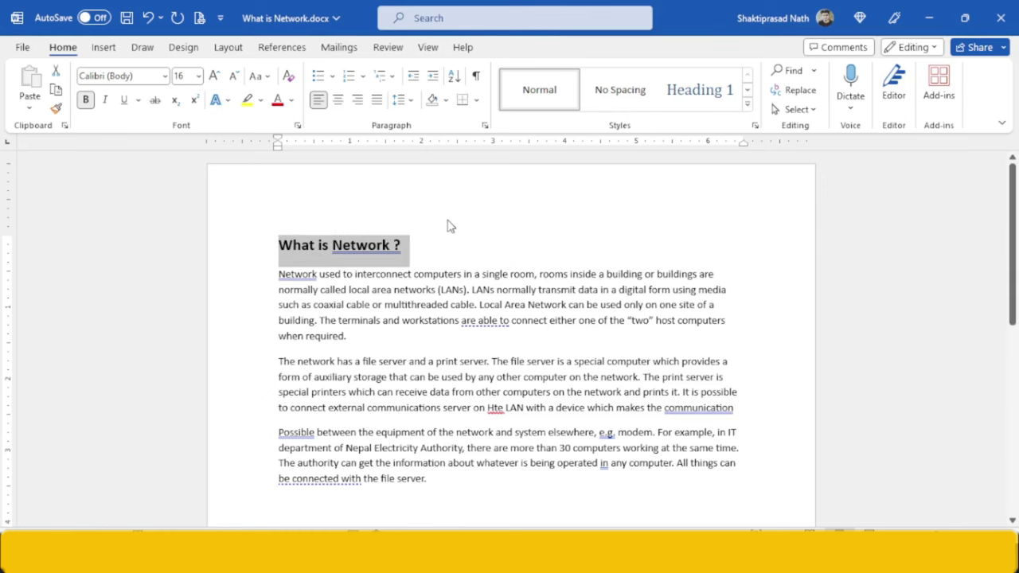
{"action": "key", "text": "ctrl+i"}
{"action": "key", "text": "ctrl+u"}
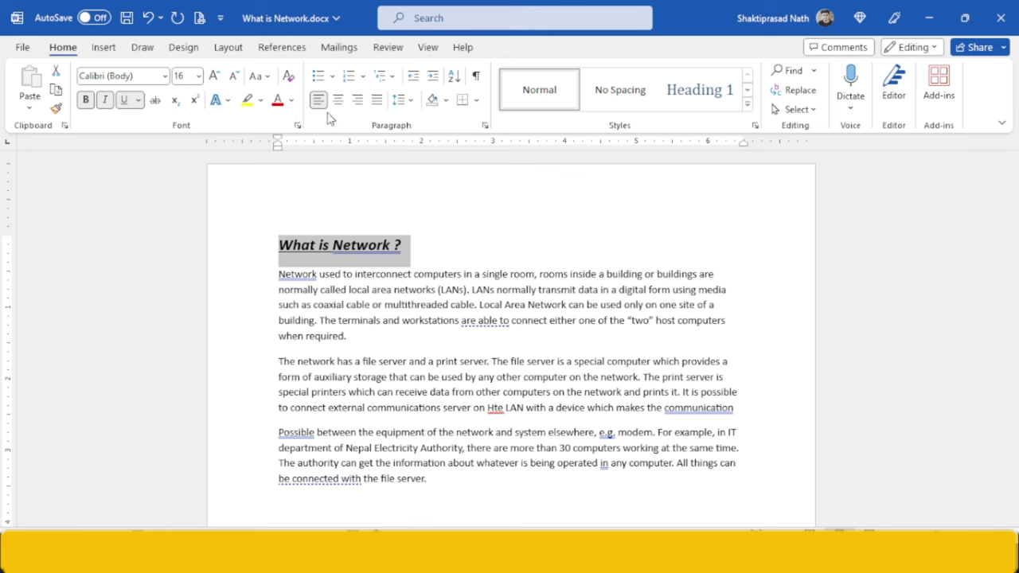
{"action": "left_click", "coordinate": [339, 101]}
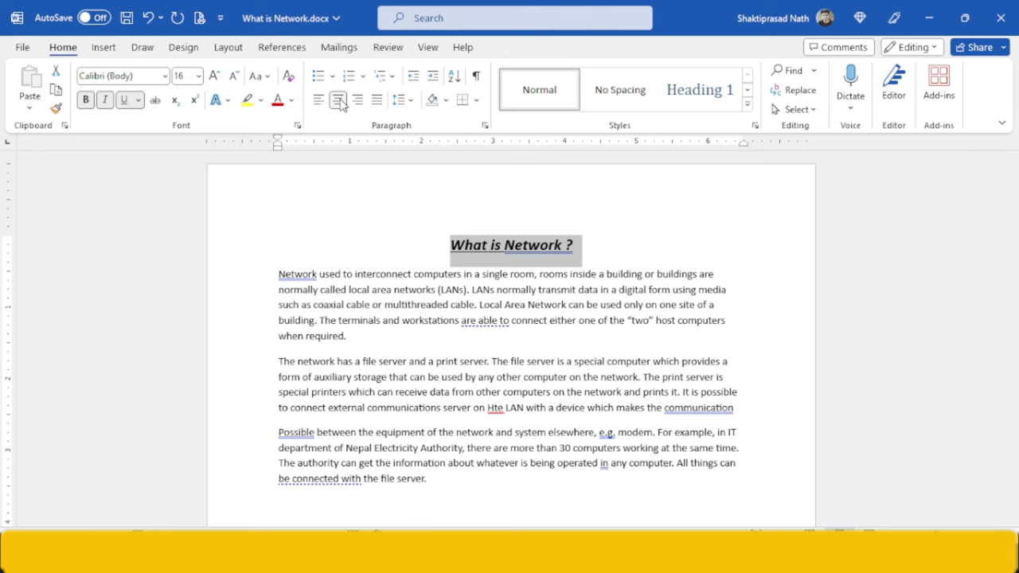
{"action": "key", "text": "alt+Tab"}
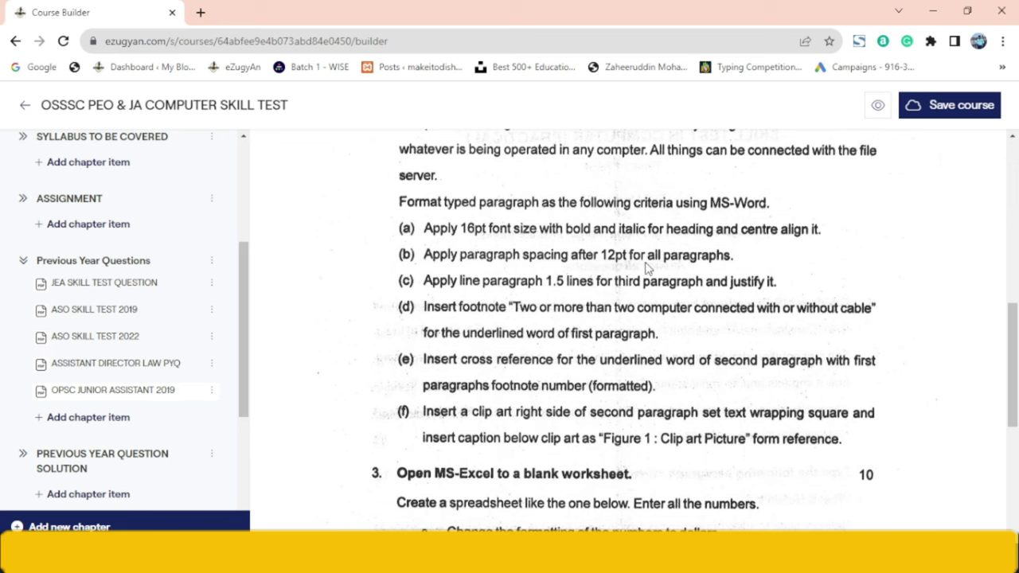
- Give the first body paragraph 12 pt spacing after it
{"action": "key", "text": "alt+Tab"}
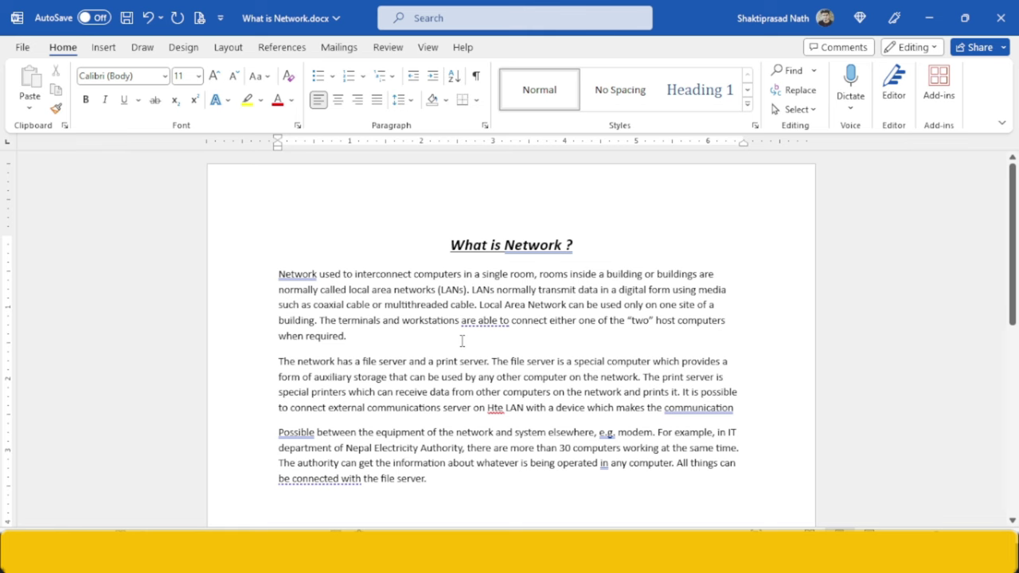
{"action": "left_click", "coordinate": [226, 50]}
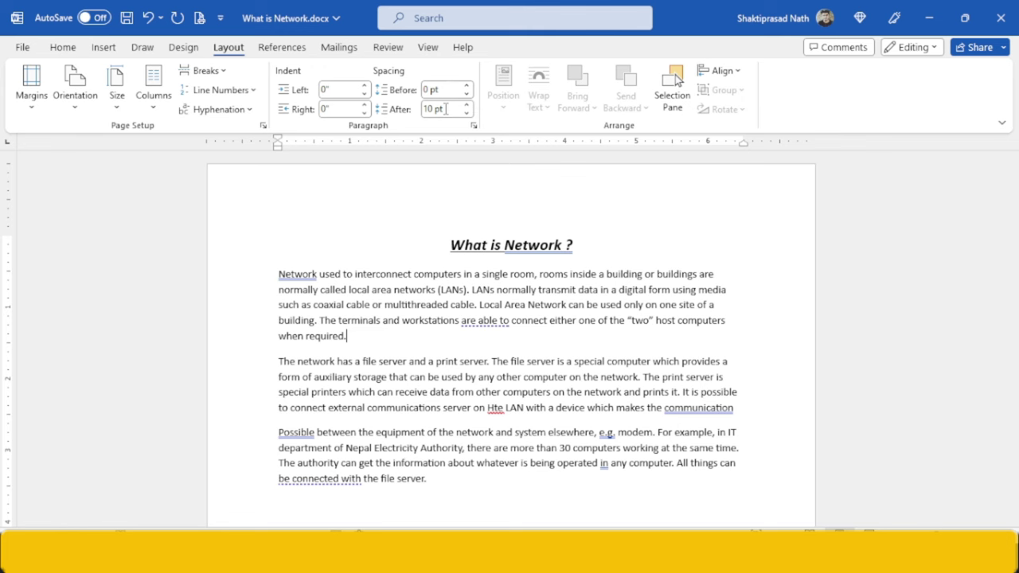
{"action": "triple_click", "coordinate": [446, 109]}
{"action": "type", "text": "12"}
{"action": "key", "text": "Return"}
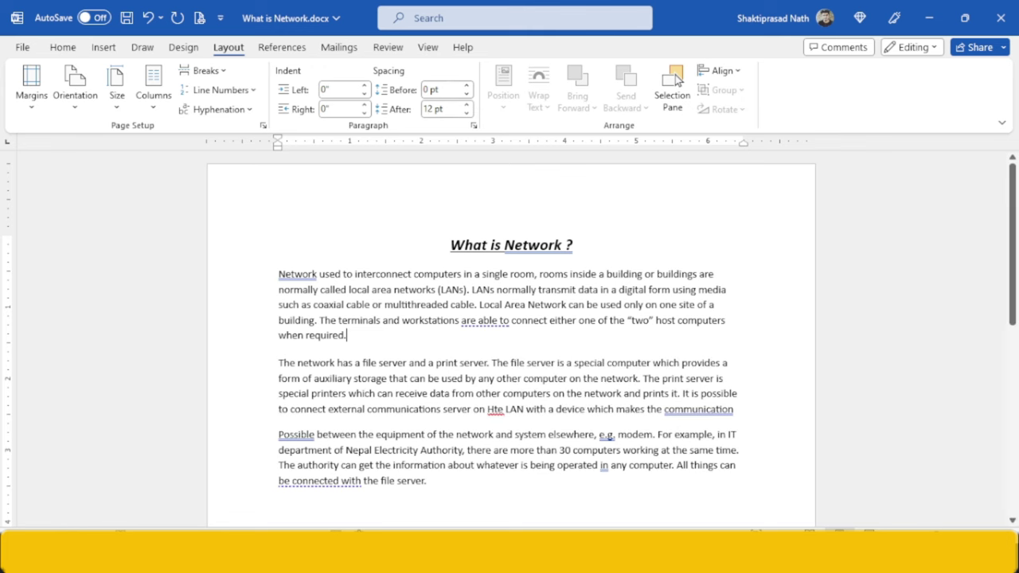
{"action": "left_click", "coordinate": [748, 417]}
{"action": "key", "text": "alt+Tab"}
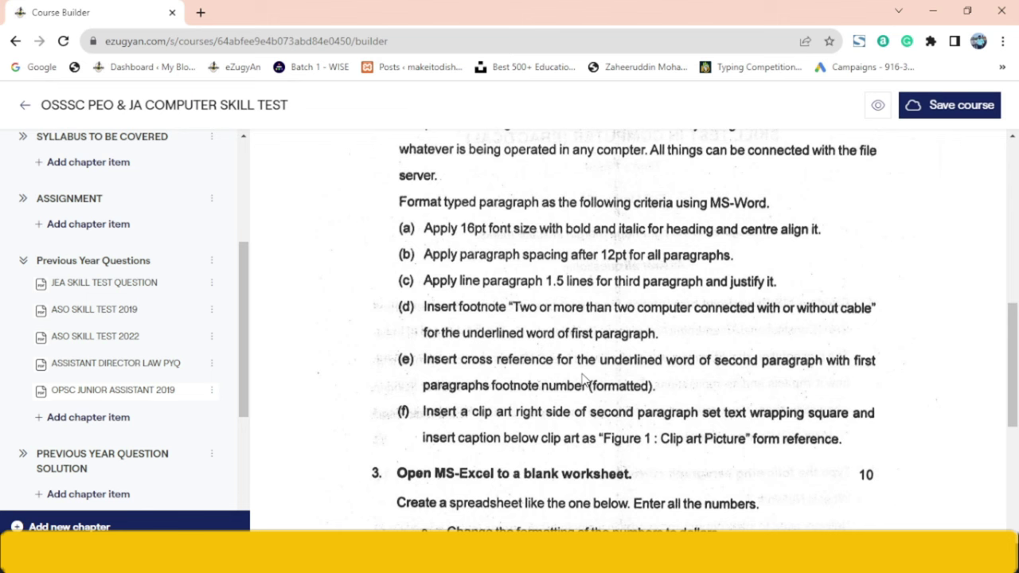
{"action": "left_click_drag", "start_coordinate": [1015, 374], "coordinate": [1016, 312]}
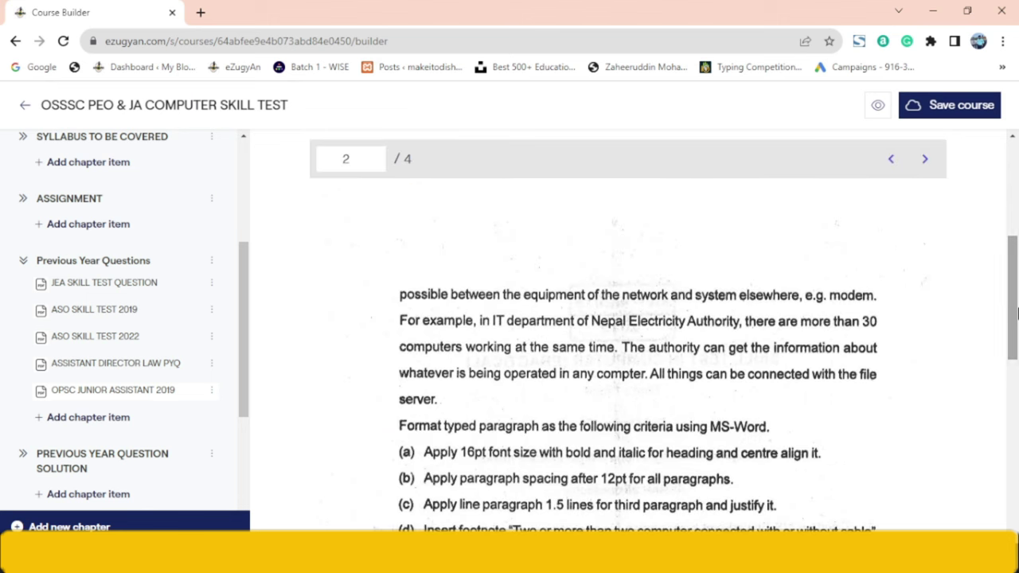
{"action": "left_click", "coordinate": [890, 158]}
{"action": "left_click_drag", "start_coordinate": [1011, 263], "coordinate": [1015, 358]}
{"action": "left_click", "coordinate": [926, 417]}
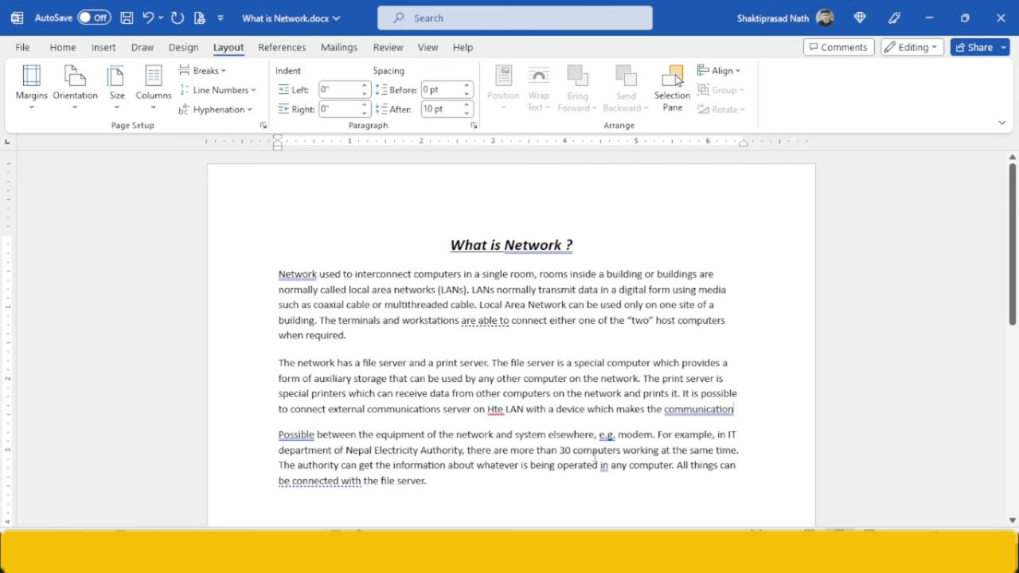
- Set 12 pt spacing after the second paragraph
{"action": "left_click", "coordinate": [441, 112]}
{"action": "type", "text": "12"}
{"action": "key", "text": "Return"}
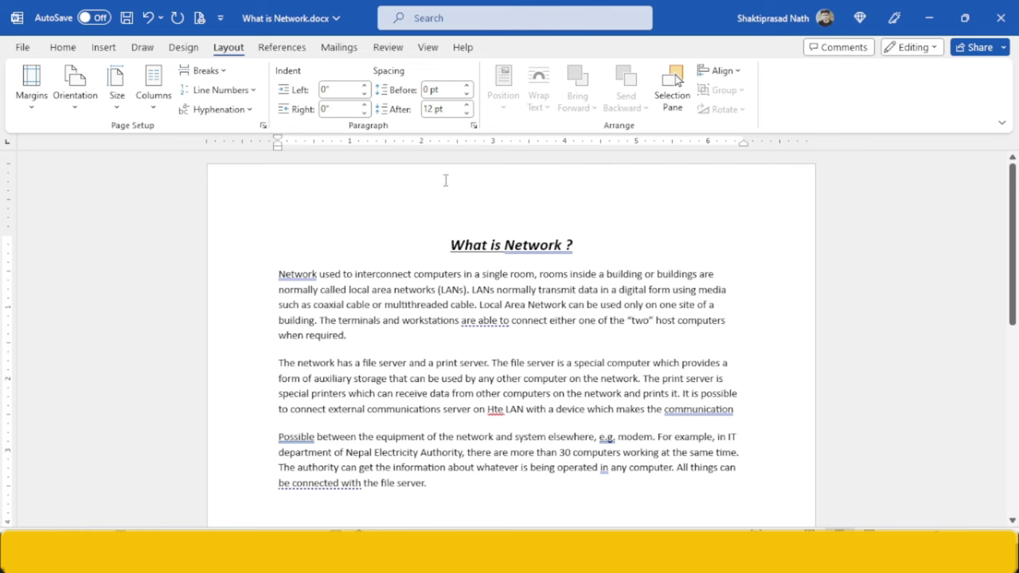
- Try 25 pt spacing after the first paragraph, then undo it
{"action": "left_click", "coordinate": [436, 110]}
{"action": "type", "text": "25"}
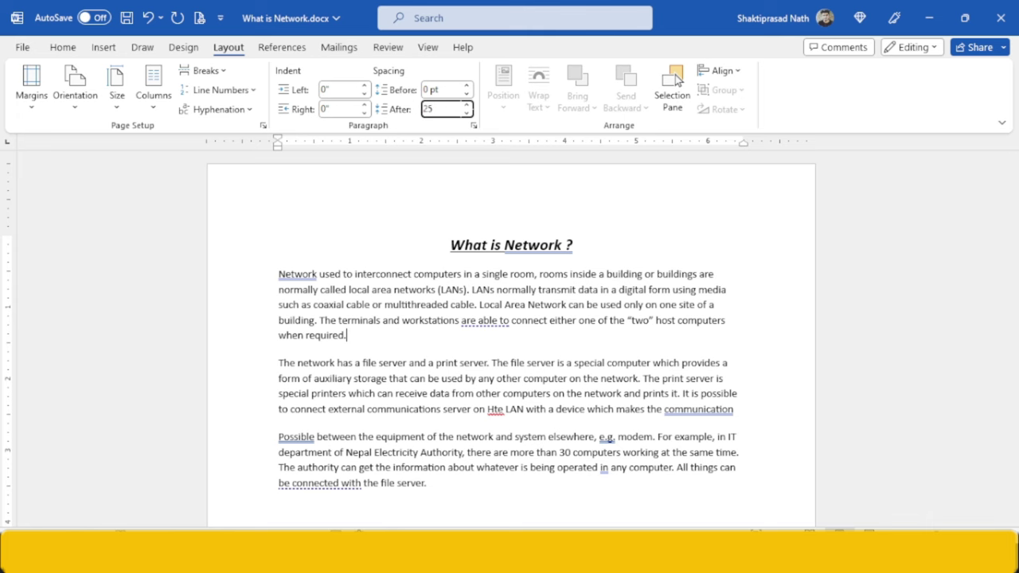
{"action": "key", "text": "Return"}
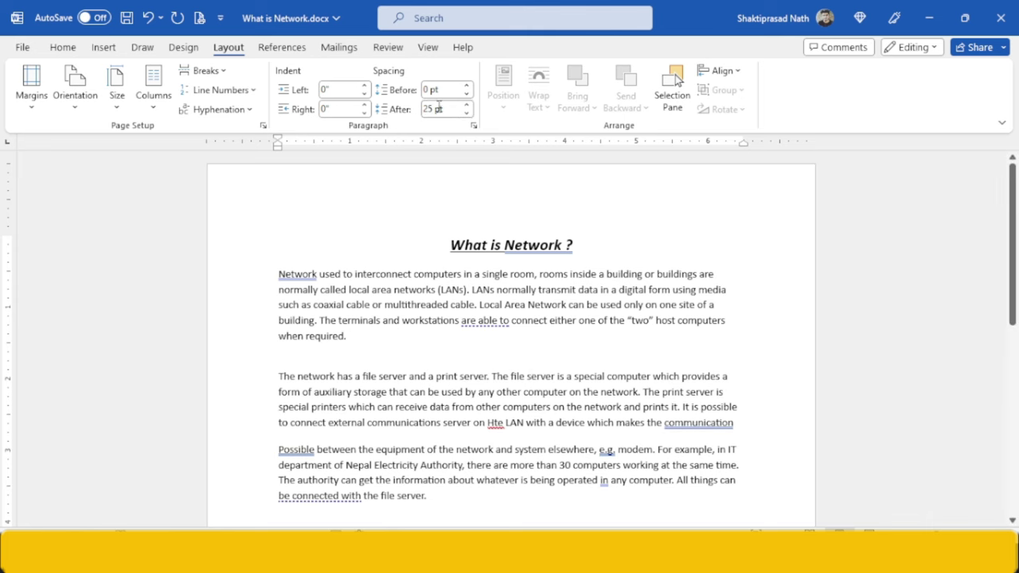
{"action": "key", "text": "ctrl+z"}
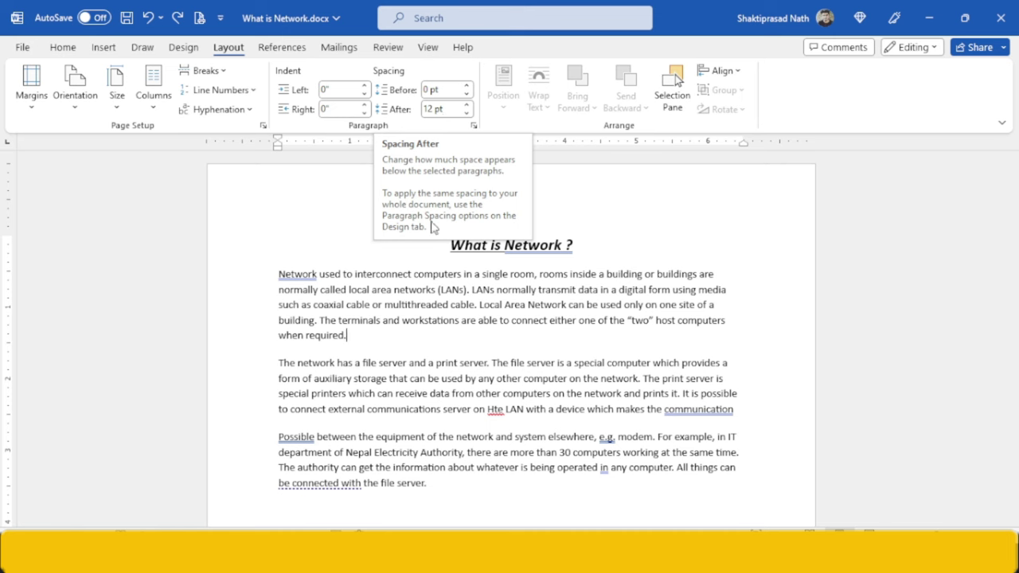
- Give the first paragraph 15 pt spacing before, then reduce it to 0 pt
{"action": "double_click", "coordinate": [288, 277]}
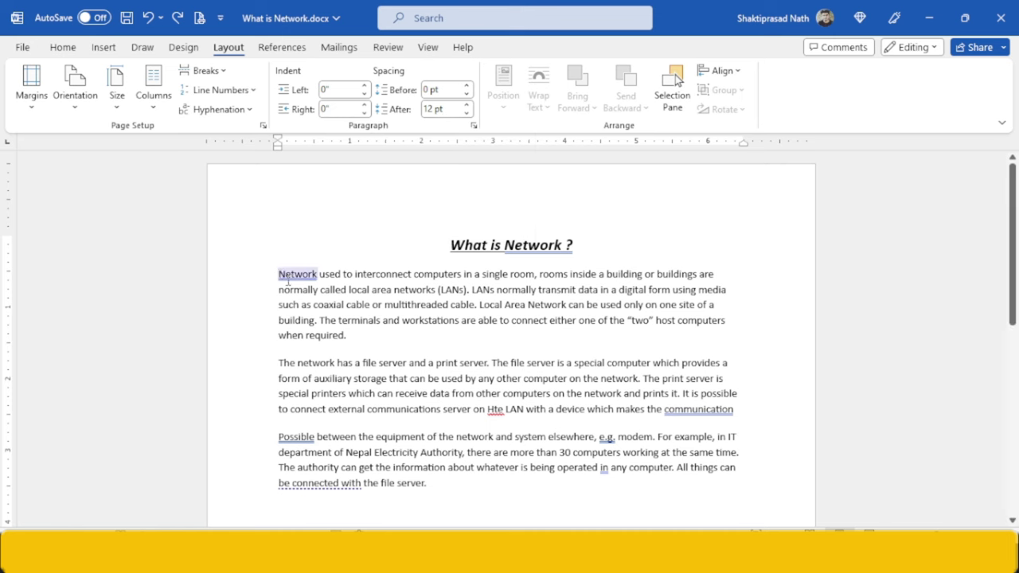
{"action": "left_click", "coordinate": [444, 88]}
{"action": "type", "text": "15"}
{"action": "key", "text": "Return"}
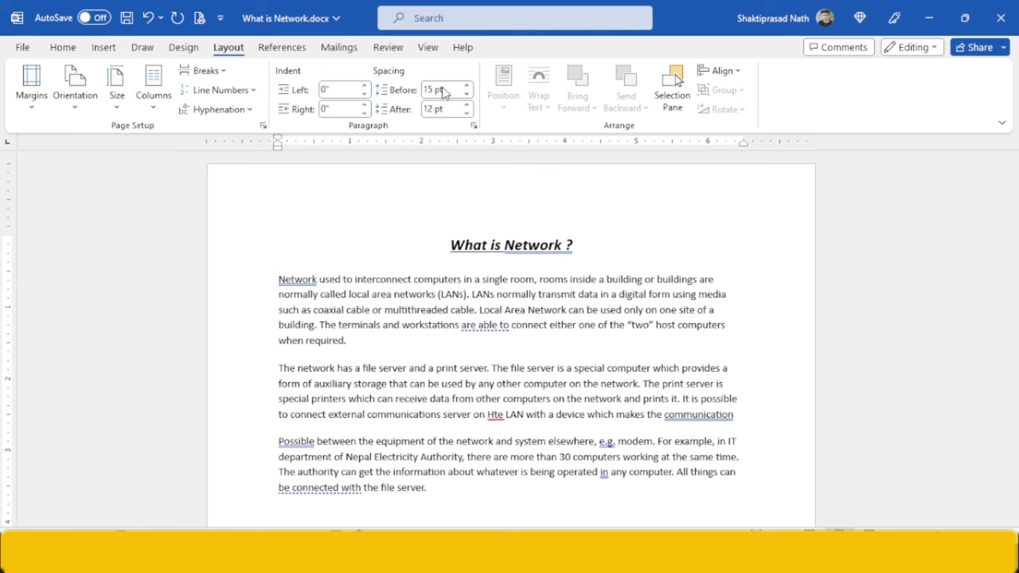
{"action": "type", "text": "0"}
{"action": "key", "text": "Return"}
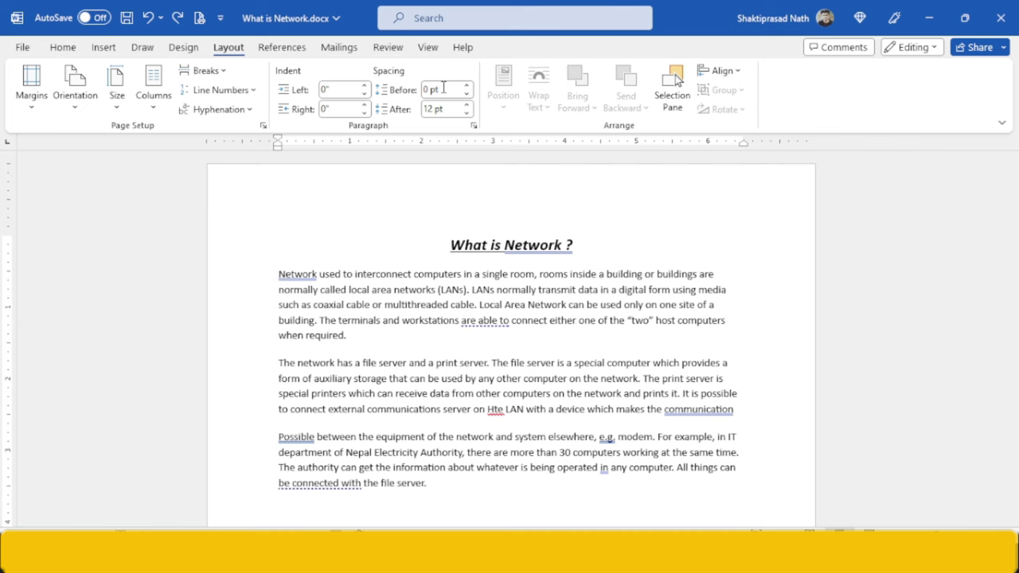
- Restore 15 pt spacing before the first paragraph and select 'Possible' in the third paragraph
{"action": "left_click", "coordinate": [444, 90]}
{"action": "key", "text": "ctrl+a"}
{"action": "key", "text": "BackSpace"}
{"action": "type", "text": "1"}
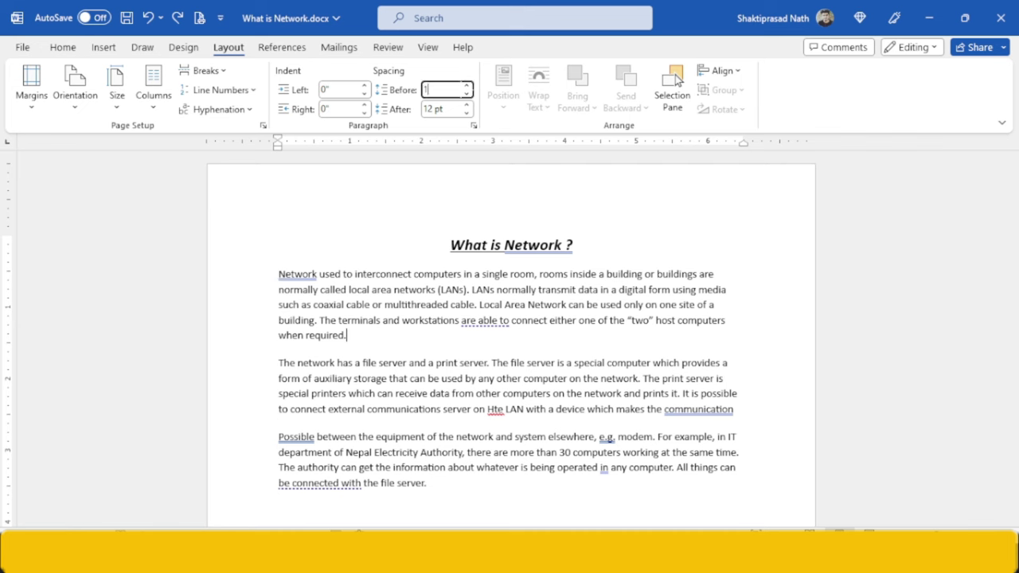
{"action": "type", "text": "5"}
{"action": "key", "text": "Return"}
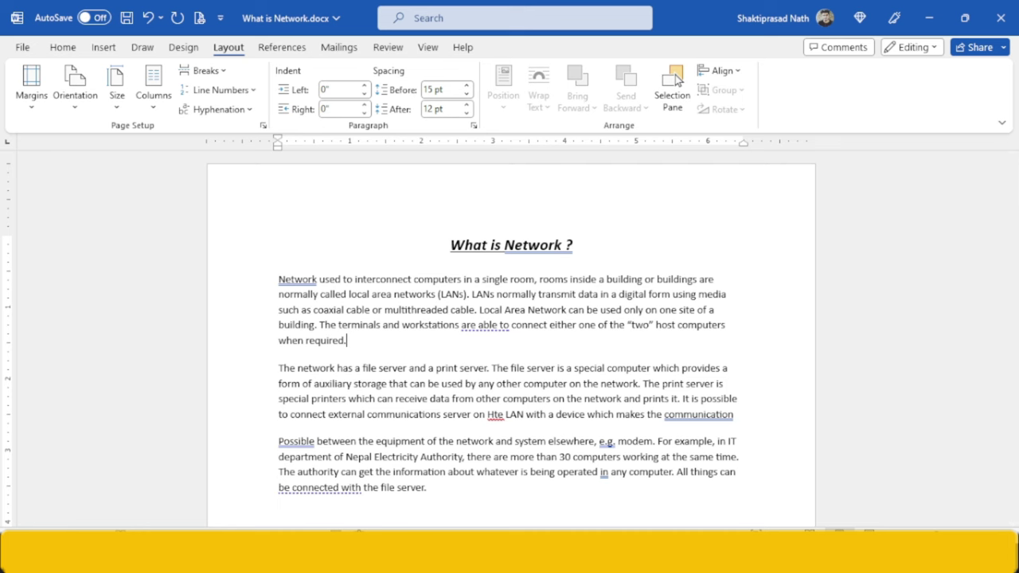
{"action": "key", "text": "alt+Tab"}
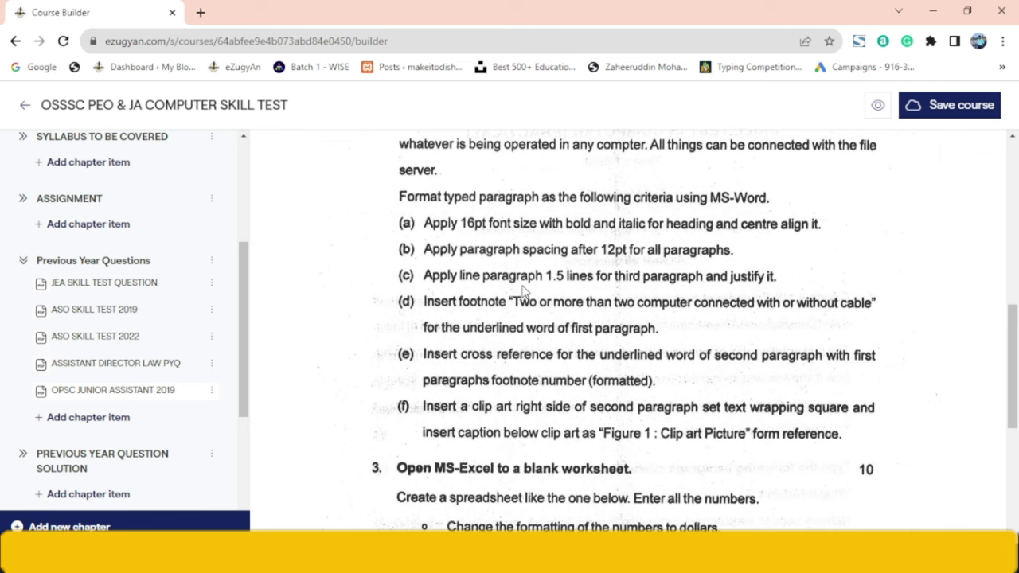
{"action": "key", "text": "alt+Tab"}
{"action": "double_click", "coordinate": [283, 440]}
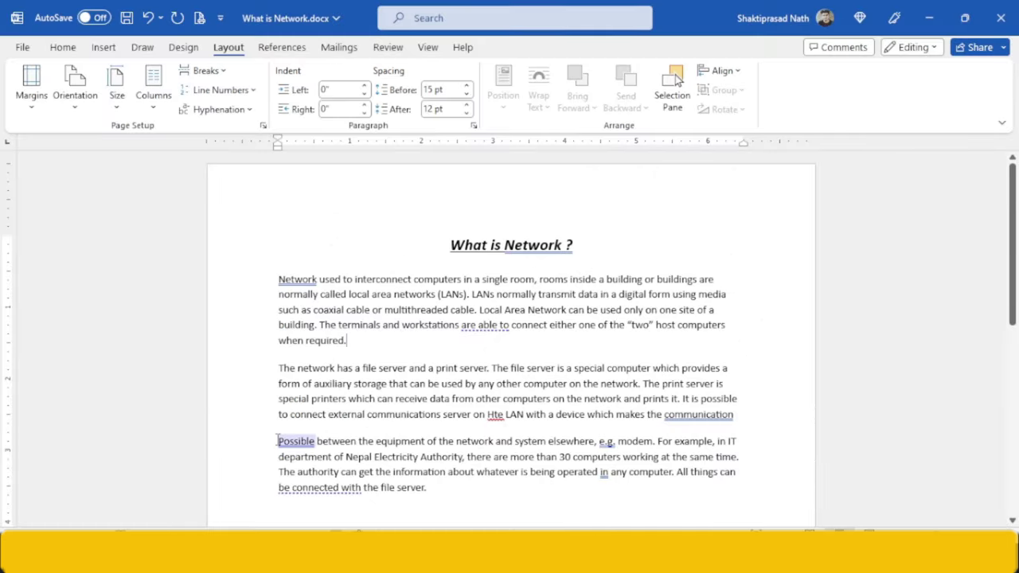
- Give the third paragraph, starting with 'Possible', 1.5 line spacing and justify it
{"action": "triple_click", "coordinate": [277, 441]}
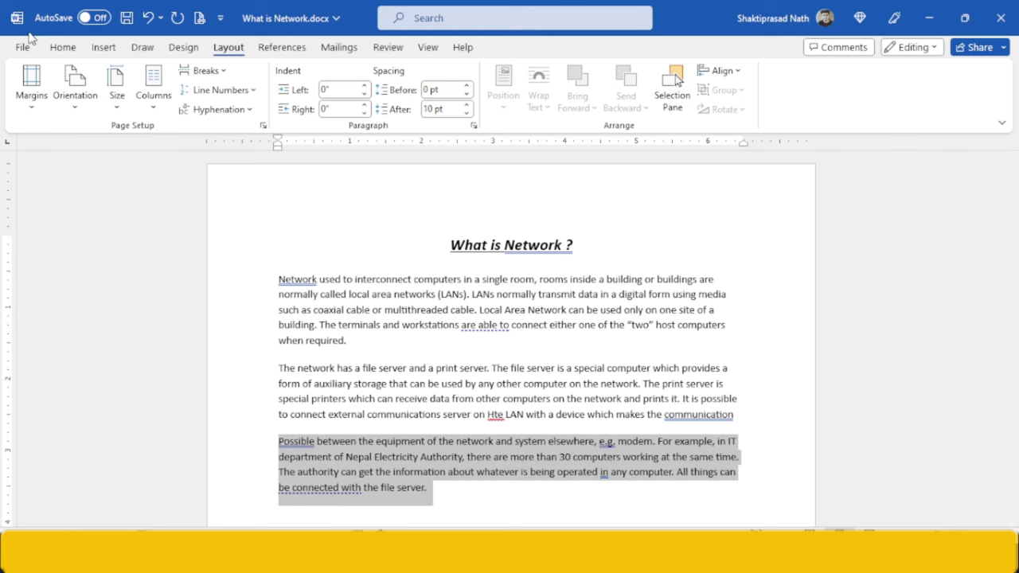
{"action": "left_click", "coordinate": [62, 47]}
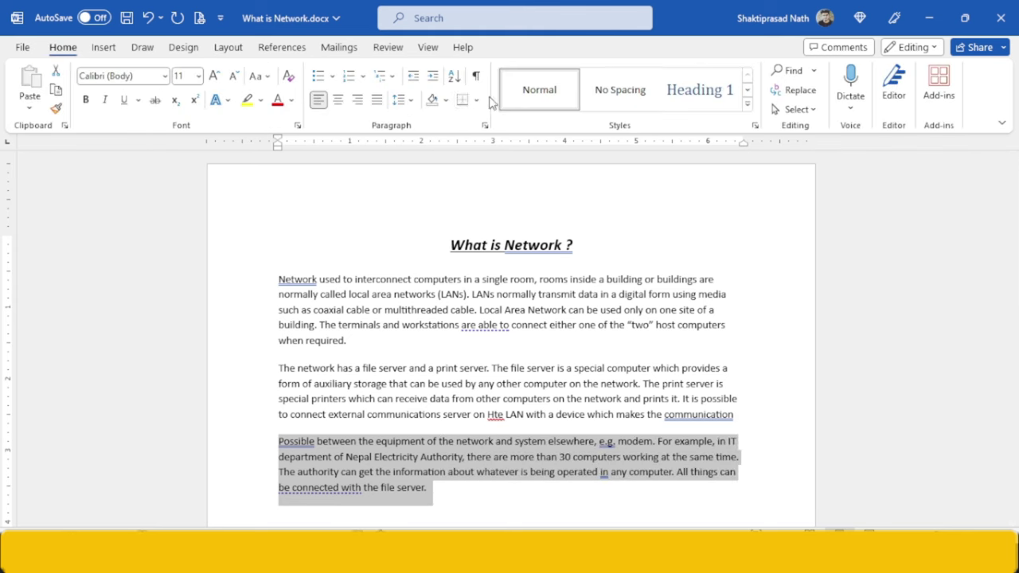
{"action": "left_click", "coordinate": [409, 106]}
{"action": "left_click", "coordinate": [434, 164]}
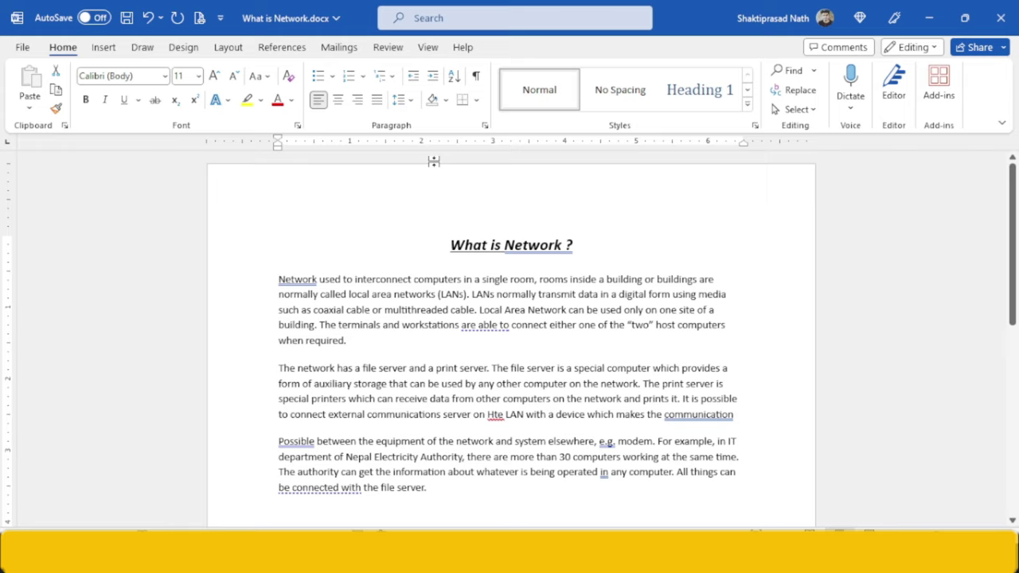
{"action": "key", "text": "alt+Tab"}
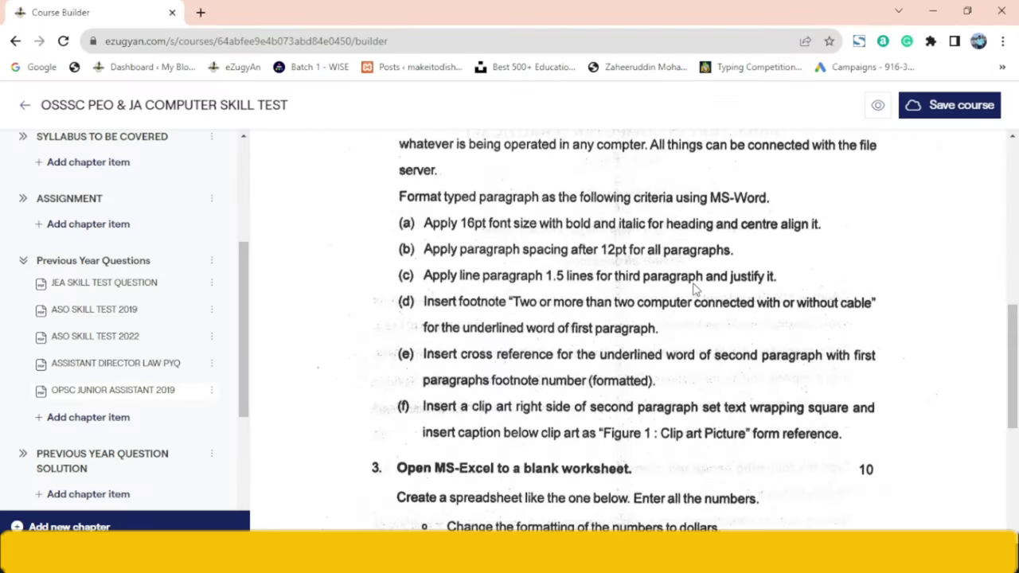
{"action": "key", "text": "alt+Tab"}
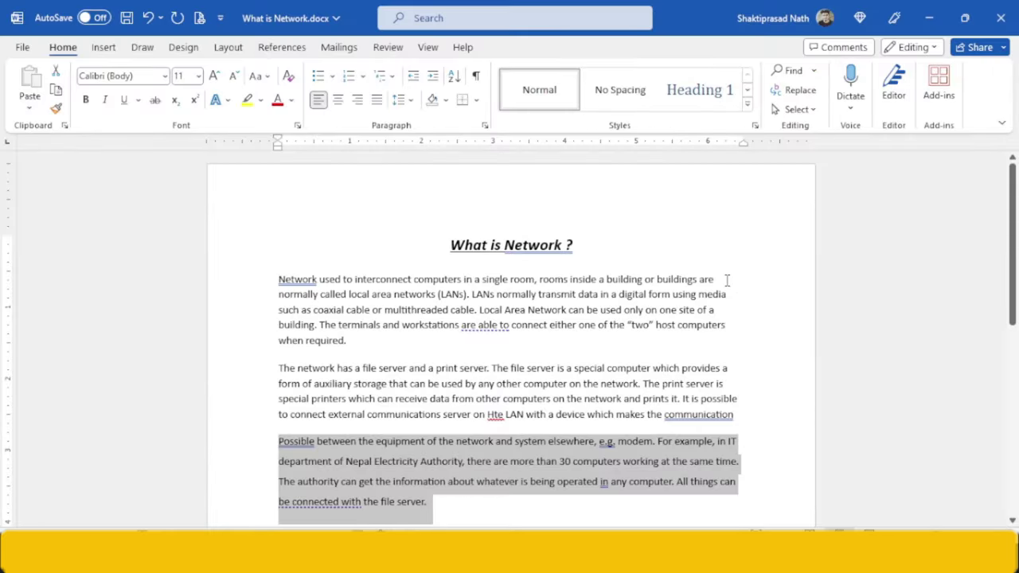
{"action": "left_click", "coordinate": [376, 101]}
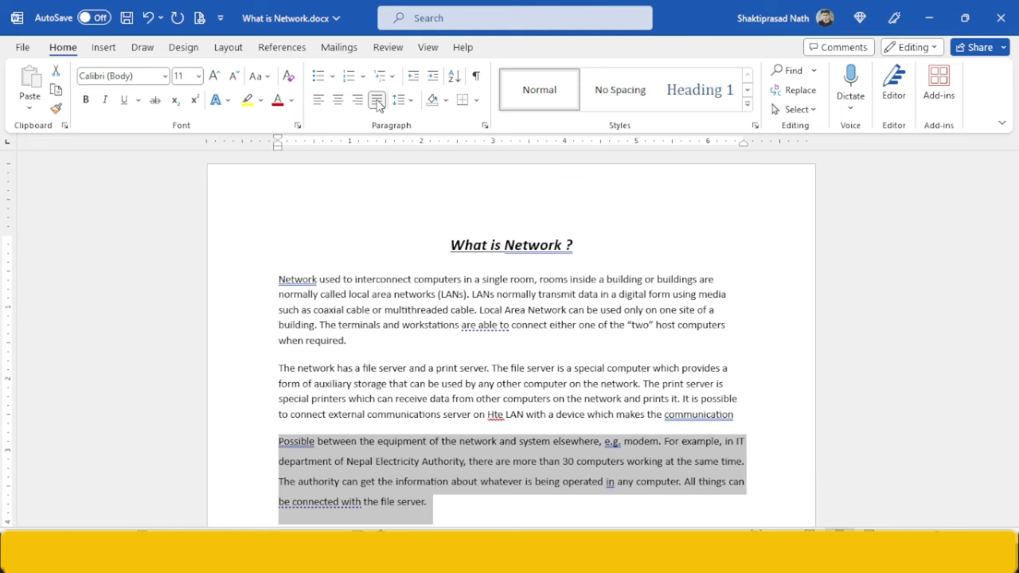
{"action": "key", "text": "alt+Tab"}
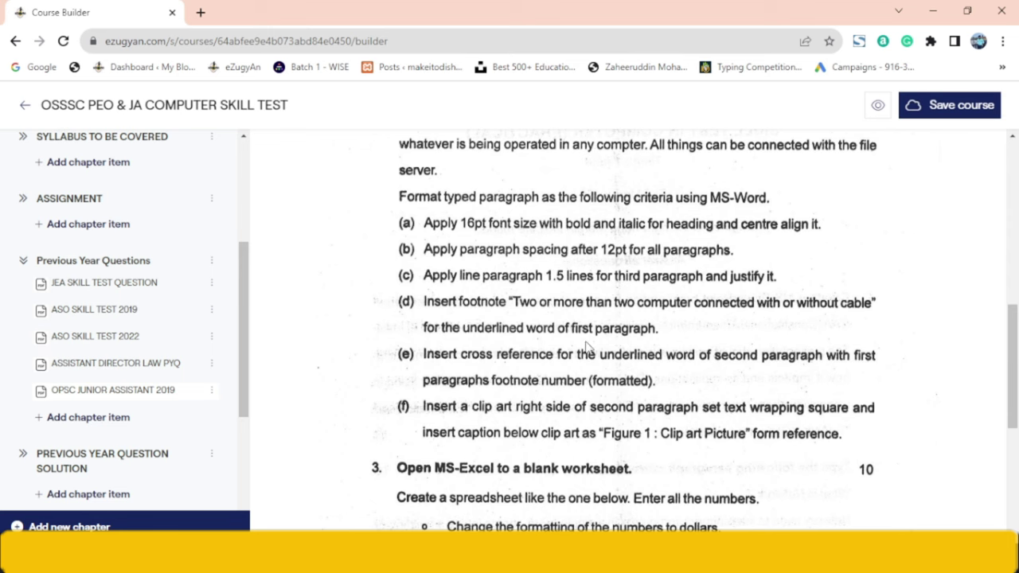
- Return the question paper to page 1 and scroll down to question 2
{"action": "scroll", "coordinate": [931, 348], "scroll_direction": "up", "scroll_amount": 5}
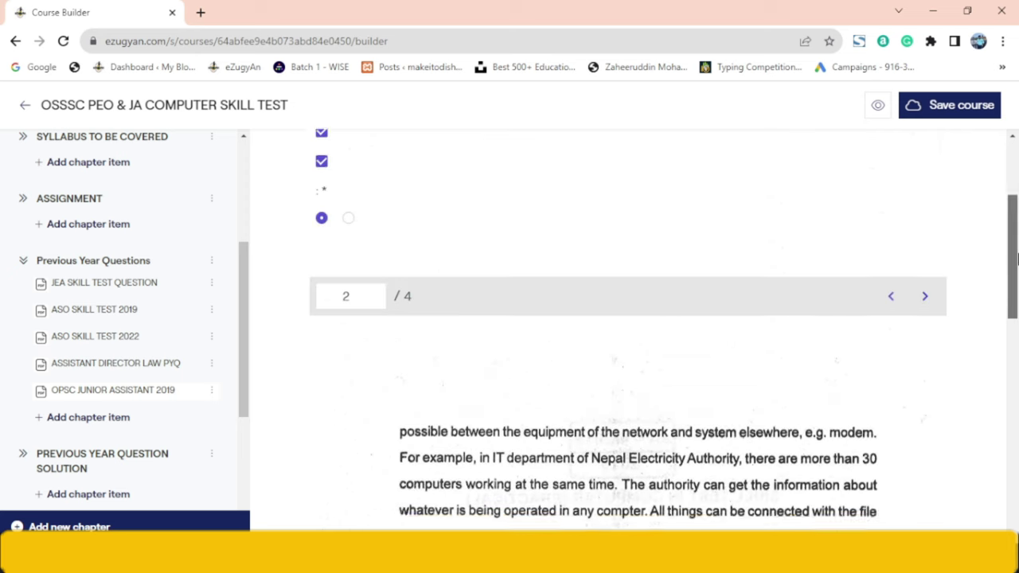
{"action": "left_click", "coordinate": [891, 311]}
{"action": "left_click_drag", "start_coordinate": [1016, 262], "coordinate": [1017, 296]}
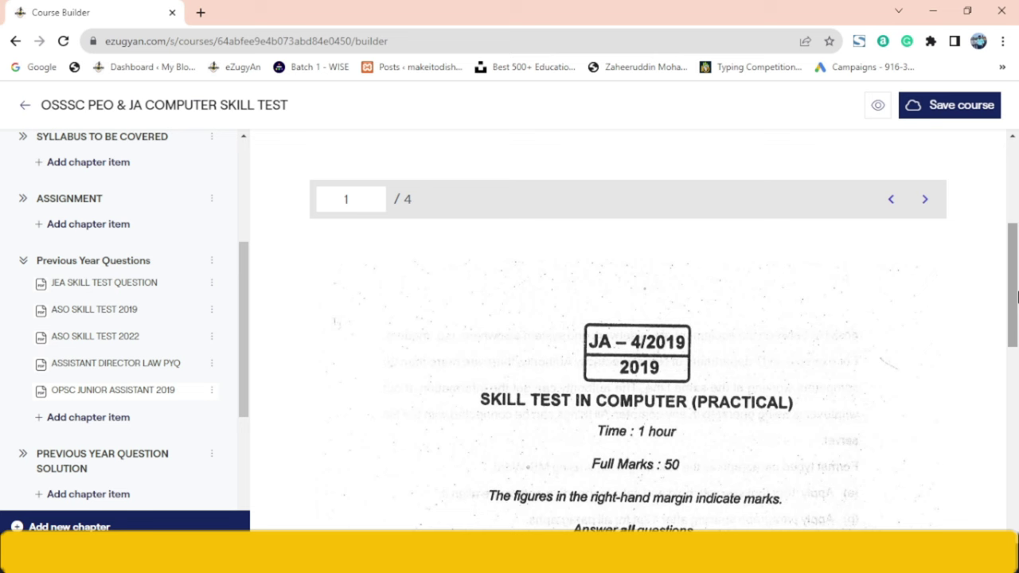
{"action": "left_click_drag", "start_coordinate": [1016, 296], "coordinate": [1016, 414]}
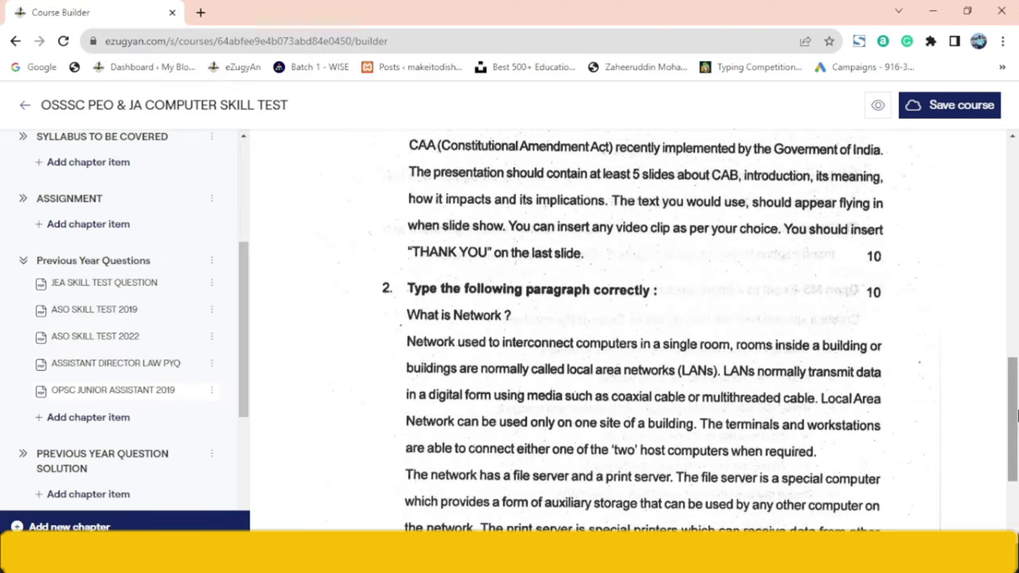
- Underline the word 'building' in the document's first line
{"action": "key", "text": "alt+Tab"}
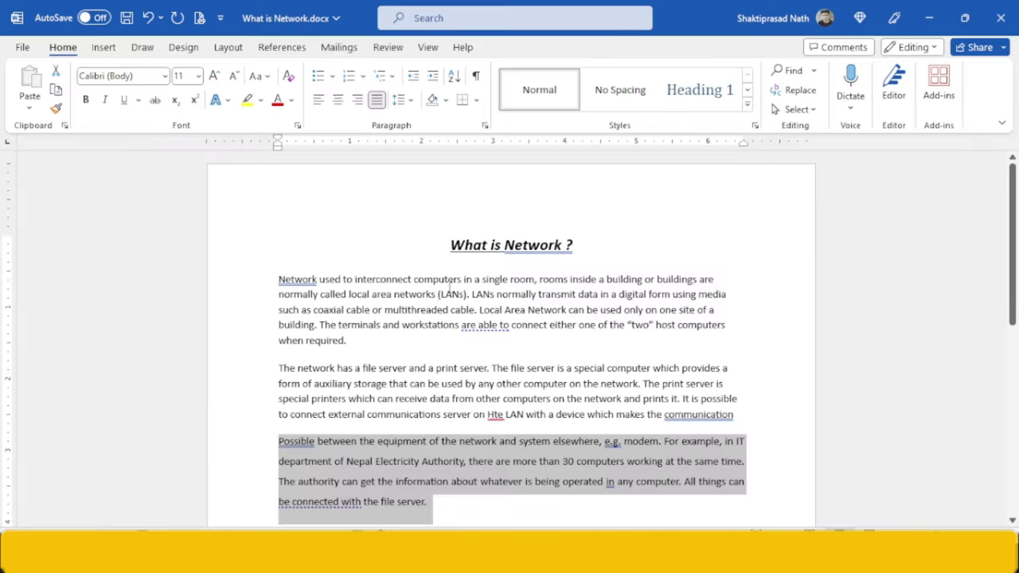
{"action": "left_click", "coordinate": [451, 285]}
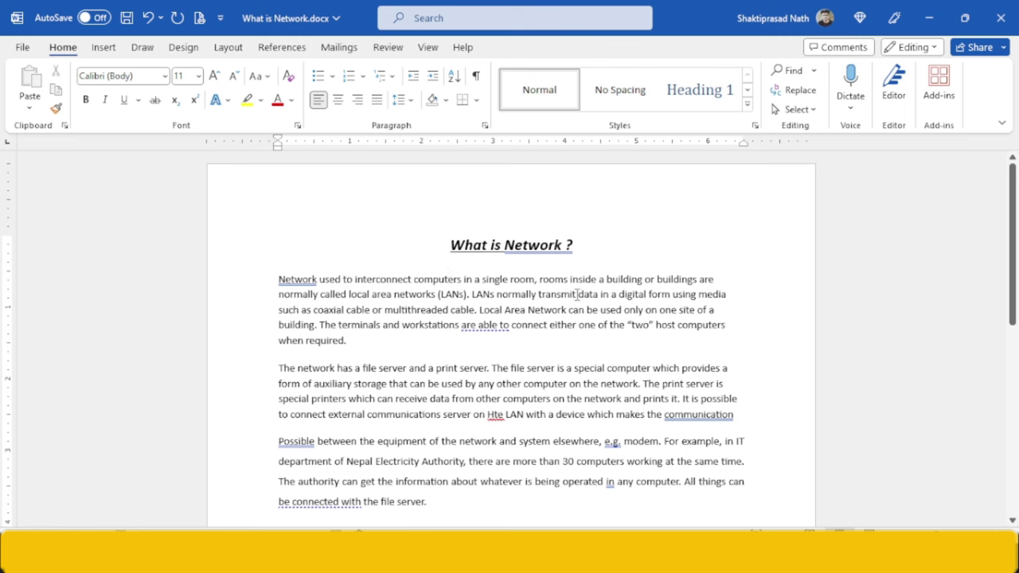
{"action": "left_click_drag", "start_coordinate": [606, 280], "coordinate": [647, 281]}
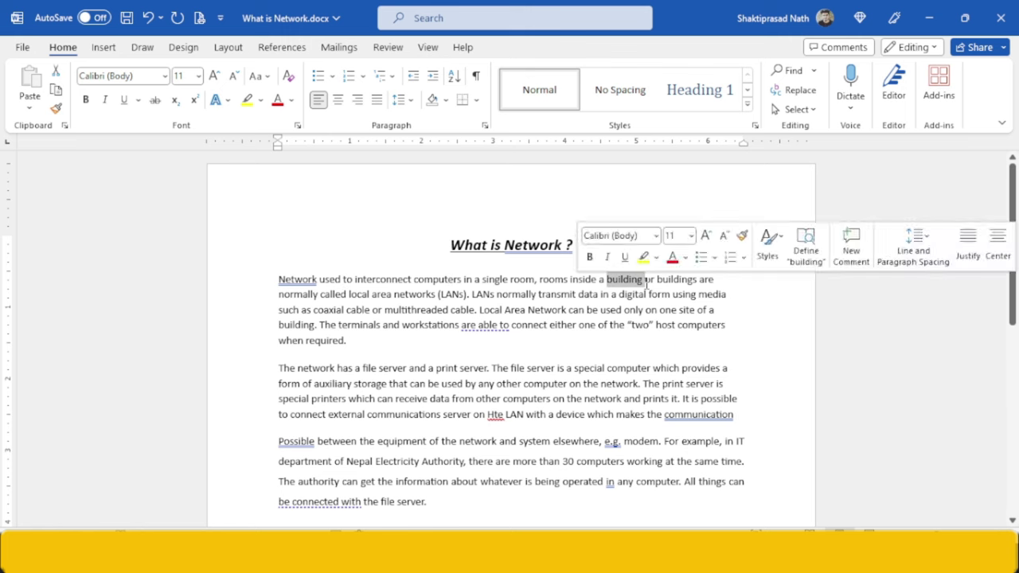
{"action": "left_click", "coordinate": [646, 282]}
- Reread Word formatting criteria (a)–(f) on page 2 of the question paper, then return to Word
{"action": "key", "text": "alt+Tab"}
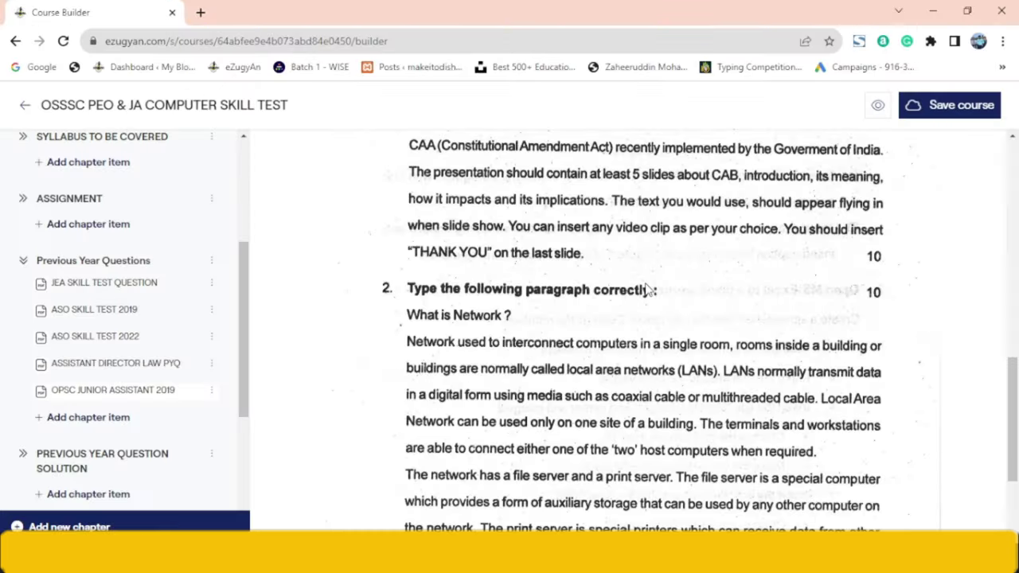
{"action": "scroll", "coordinate": [599, 291], "scroll_direction": "down", "scroll_amount": 1}
{"action": "scroll", "coordinate": [599, 290], "scroll_direction": "up", "scroll_amount": 2}
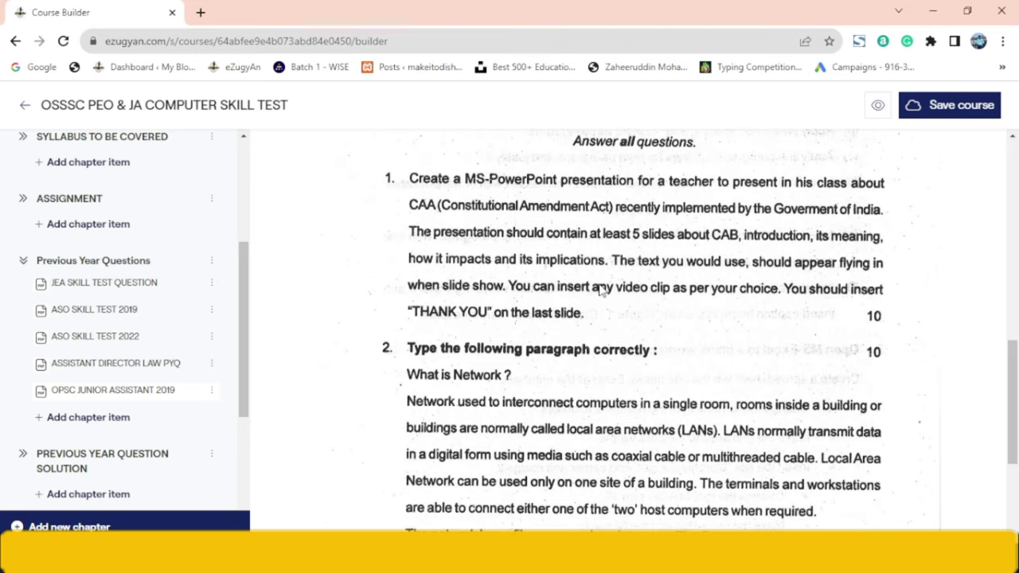
{"action": "scroll", "coordinate": [599, 291], "scroll_direction": "up", "scroll_amount": 3}
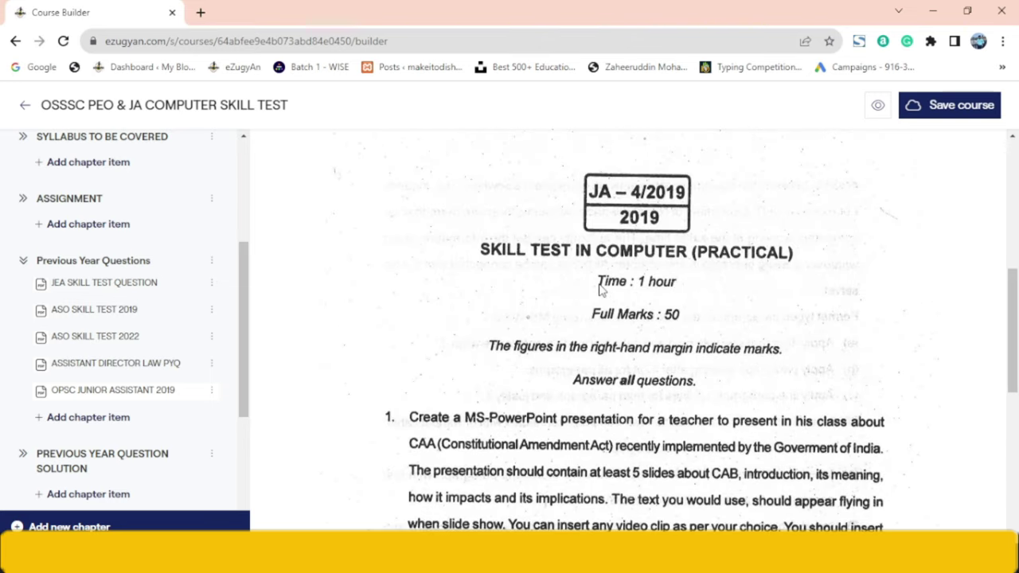
{"action": "scroll", "coordinate": [599, 290], "scroll_direction": "up", "scroll_amount": 3}
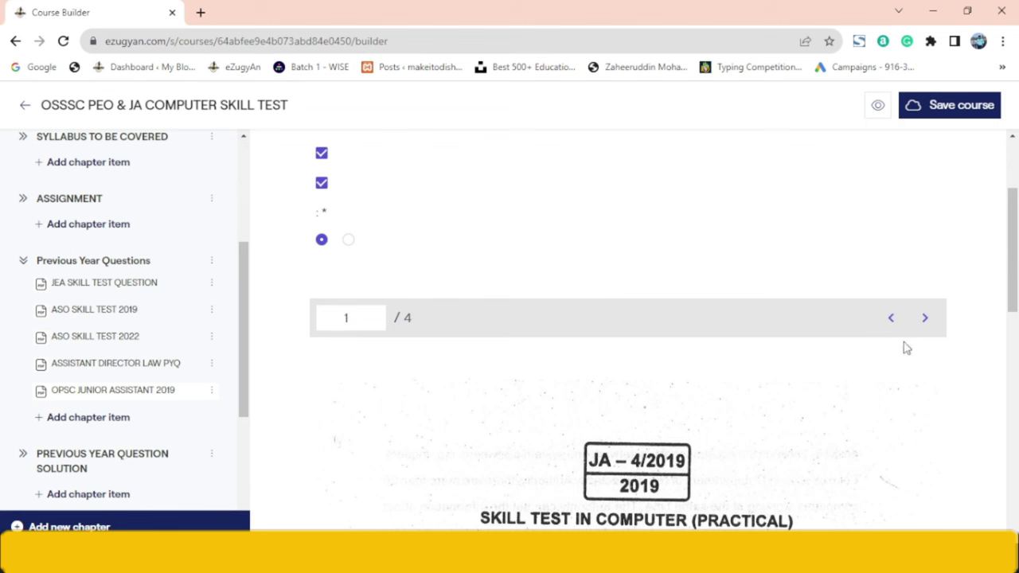
{"action": "left_click", "coordinate": [924, 318]}
{"action": "scroll", "coordinate": [1017, 358], "scroll_direction": "down", "scroll_amount": 5}
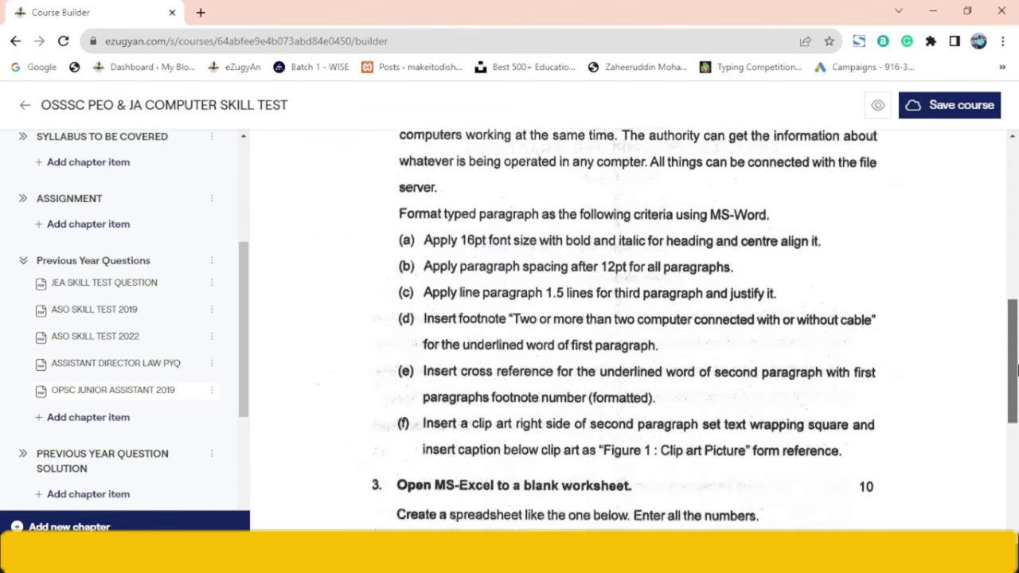
{"action": "scroll", "coordinate": [1017, 359], "scroll_direction": "down", "scroll_amount": 1}
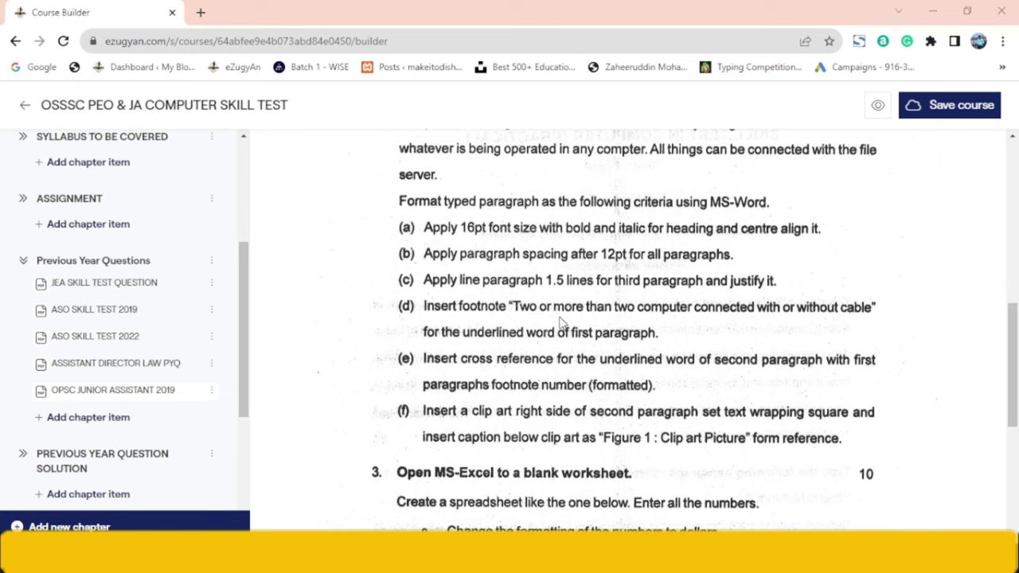
{"action": "key", "text": "alt+Tab"}
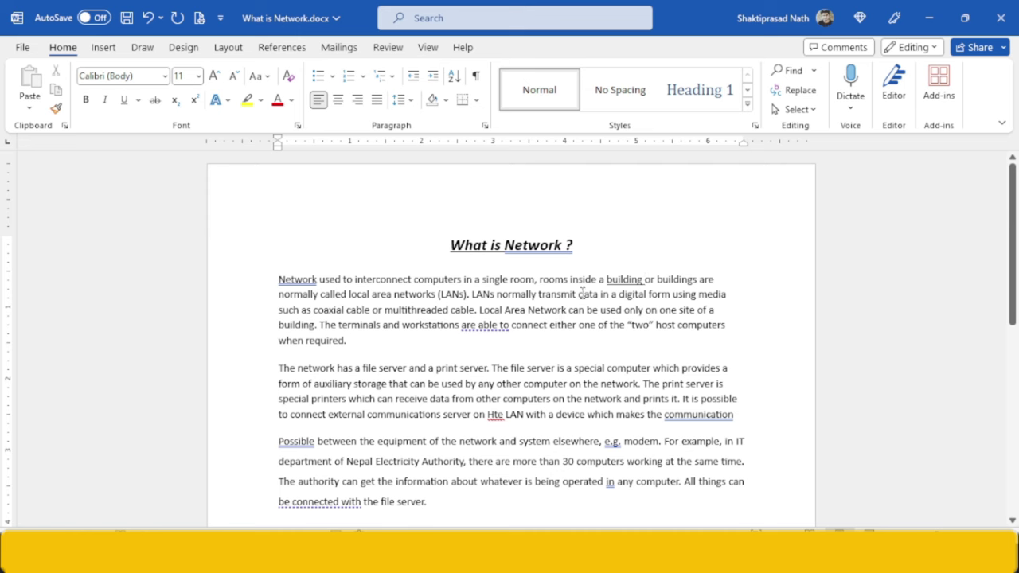
- Add a footnote to 'building' reading 'Two or more computer connected with or without cable'
{"action": "left_click", "coordinate": [643, 280]}
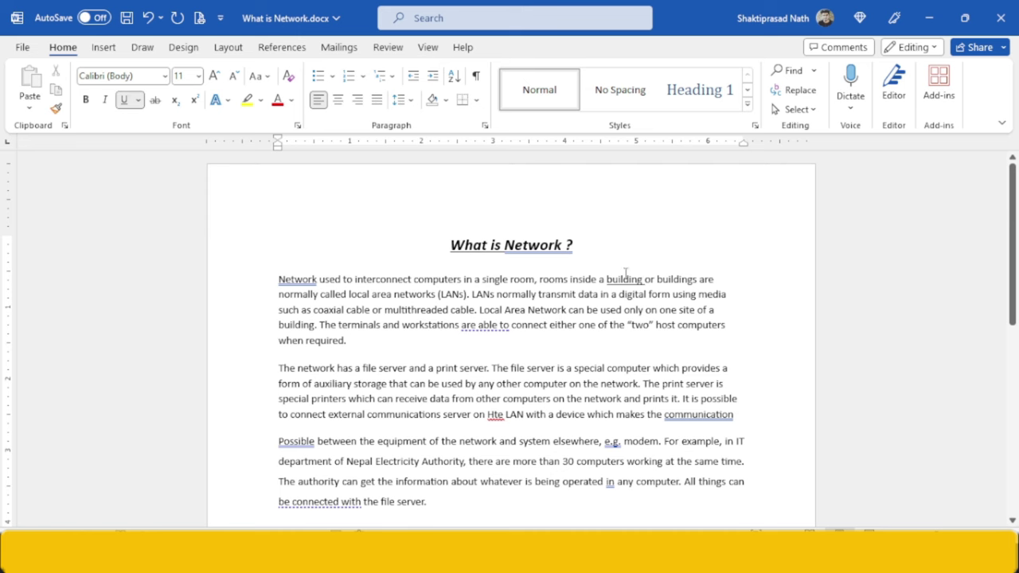
{"action": "left_click", "coordinate": [278, 48]}
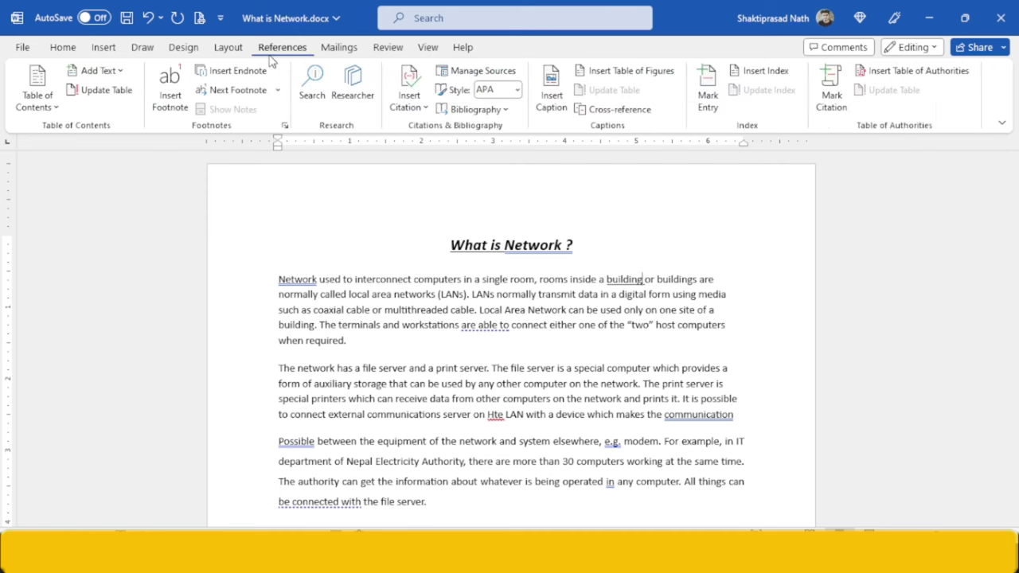
{"action": "left_click", "coordinate": [170, 89]}
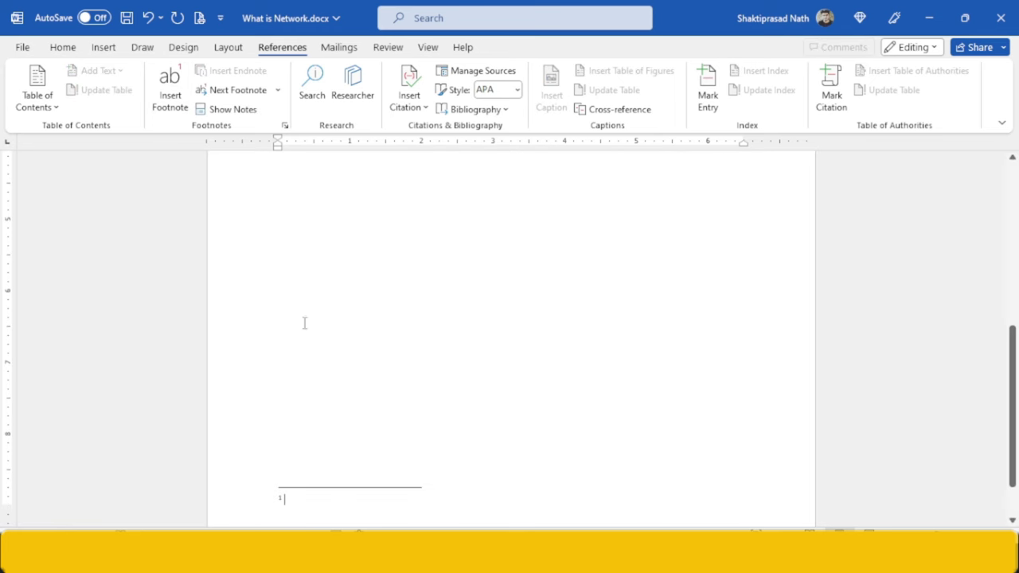
{"action": "type", "text": "Two or more"}
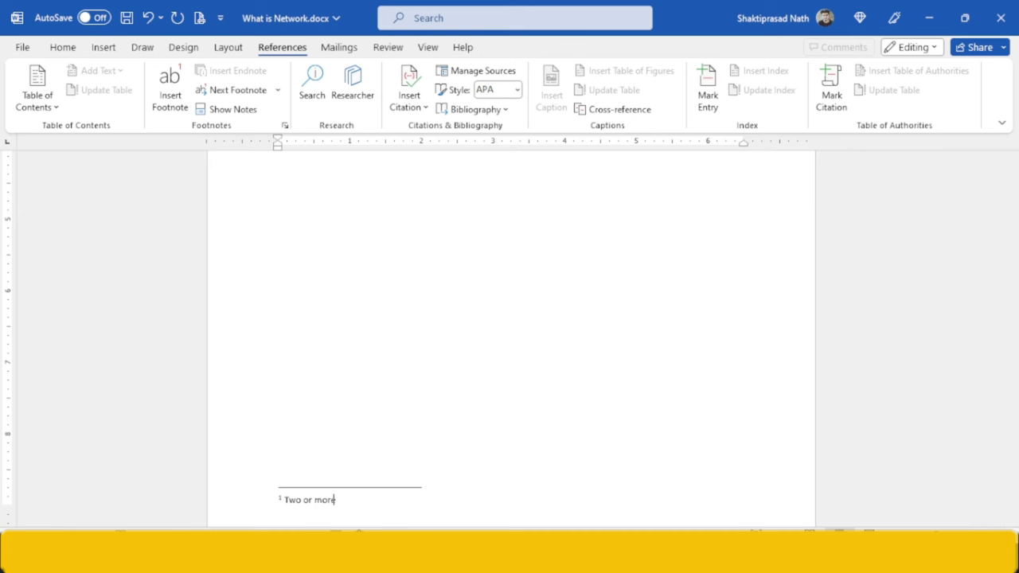
{"action": "type", "text": " computer connected with or wi"}
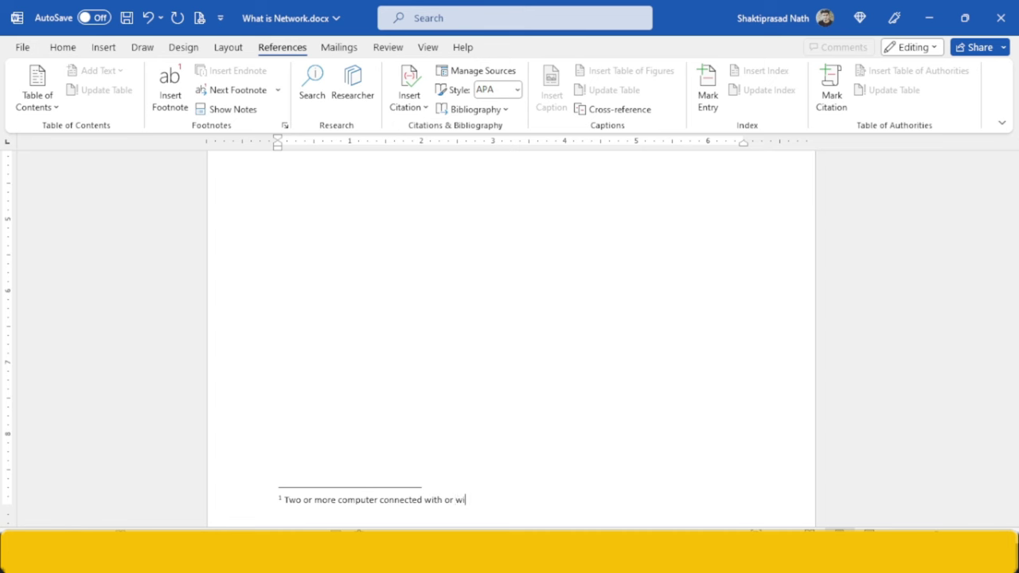
{"action": "type", "text": "thout cable"}
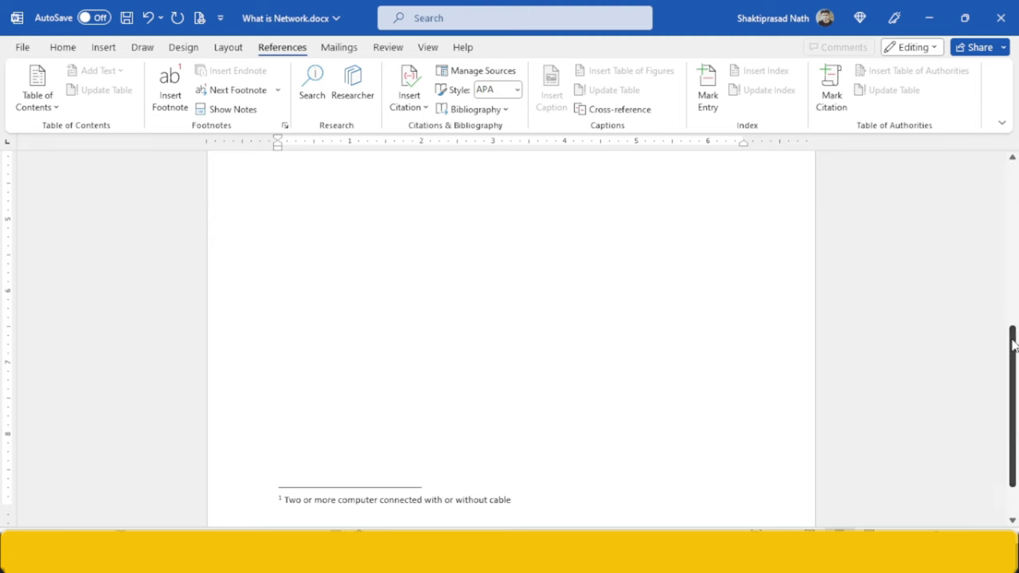
{"action": "left_click_drag", "start_coordinate": [1014, 363], "coordinate": [1015, 216]}
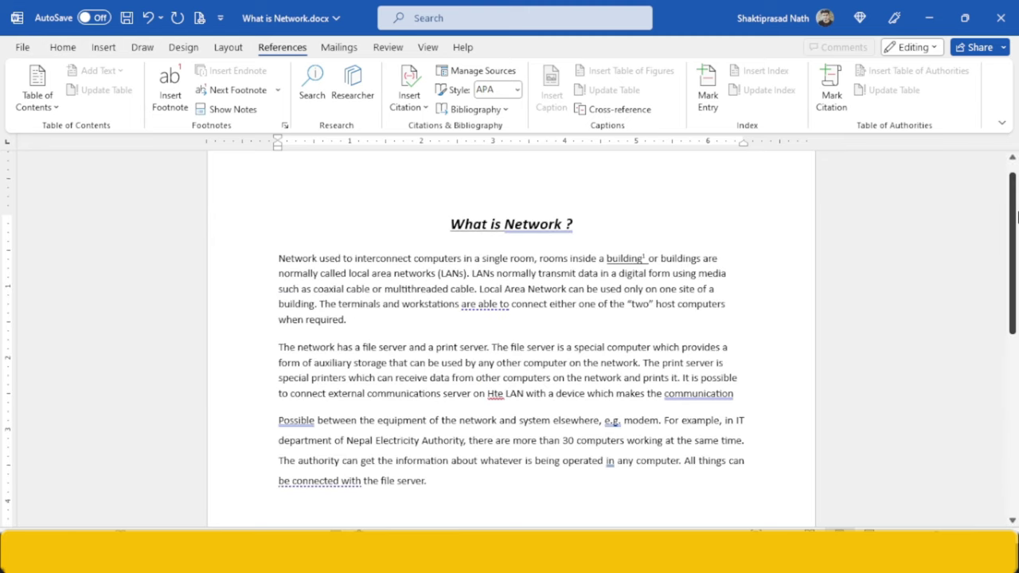
{"action": "key", "text": "alt+Tab"}
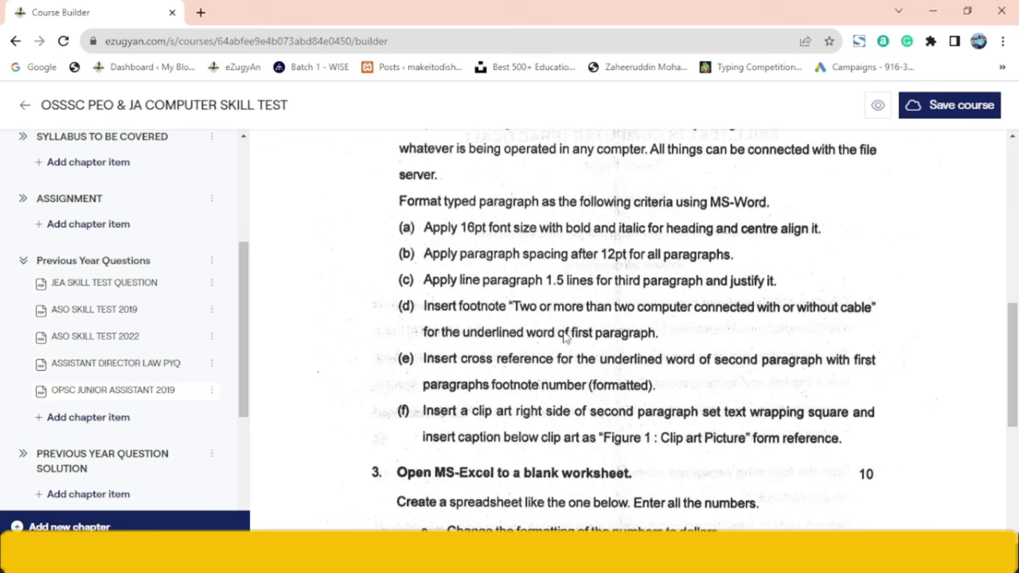
- Scroll the question paper to reread criterion (e) on cross-references
{"action": "left_click_drag", "start_coordinate": [1015, 368], "coordinate": [1015, 398]}
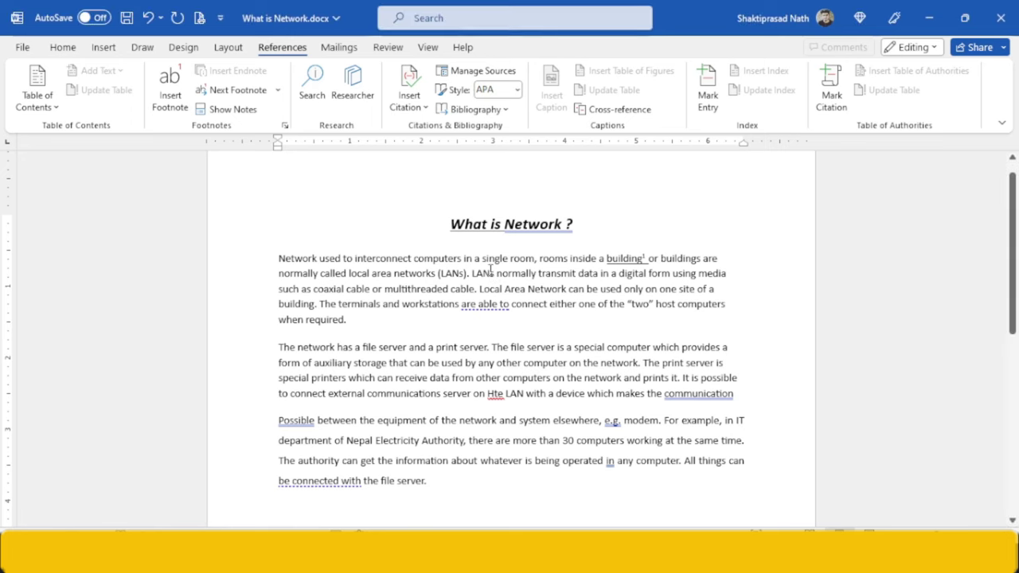
- Insert a cross-reference to footnote 1 after 'network', shown as the formatted footnote number
{"action": "scroll", "coordinate": [1016, 254], "scroll_direction": "down", "scroll_amount": 1}
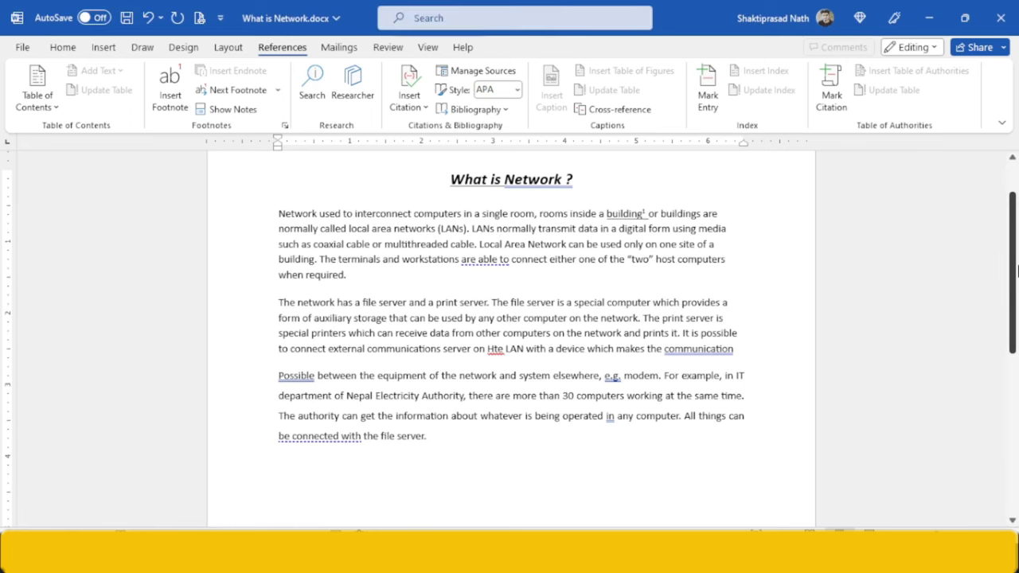
{"action": "double_click", "coordinate": [300, 303]}
{"action": "left_click", "coordinate": [300, 303]}
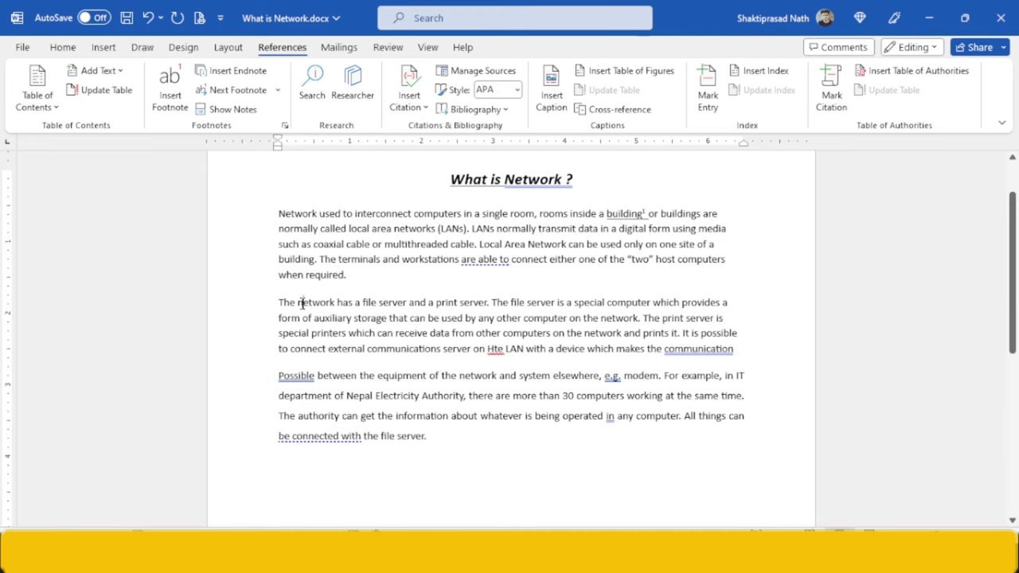
{"action": "left_click_drag", "start_coordinate": [298, 303], "coordinate": [336, 303]}
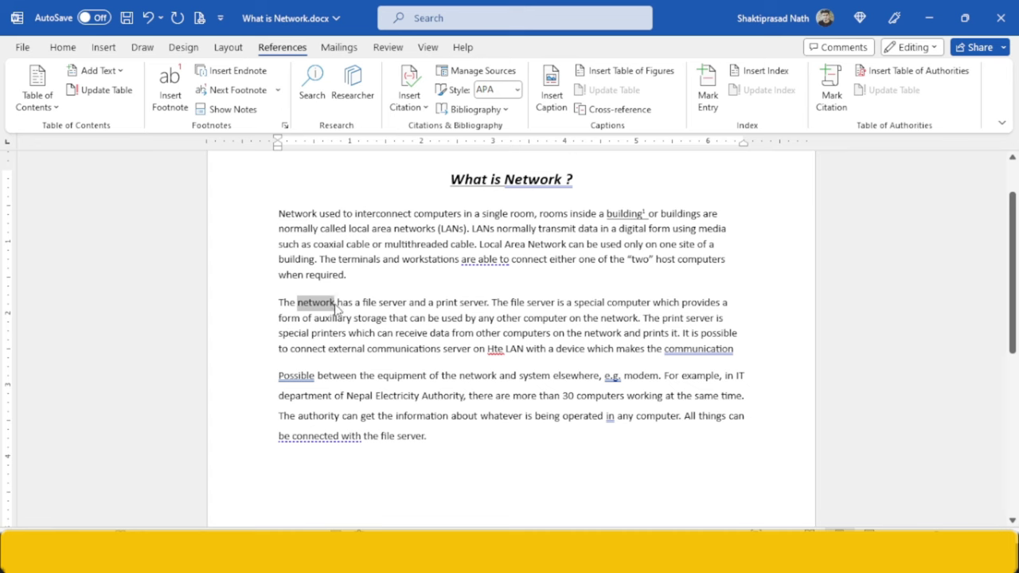
{"action": "left_click", "coordinate": [336, 303]}
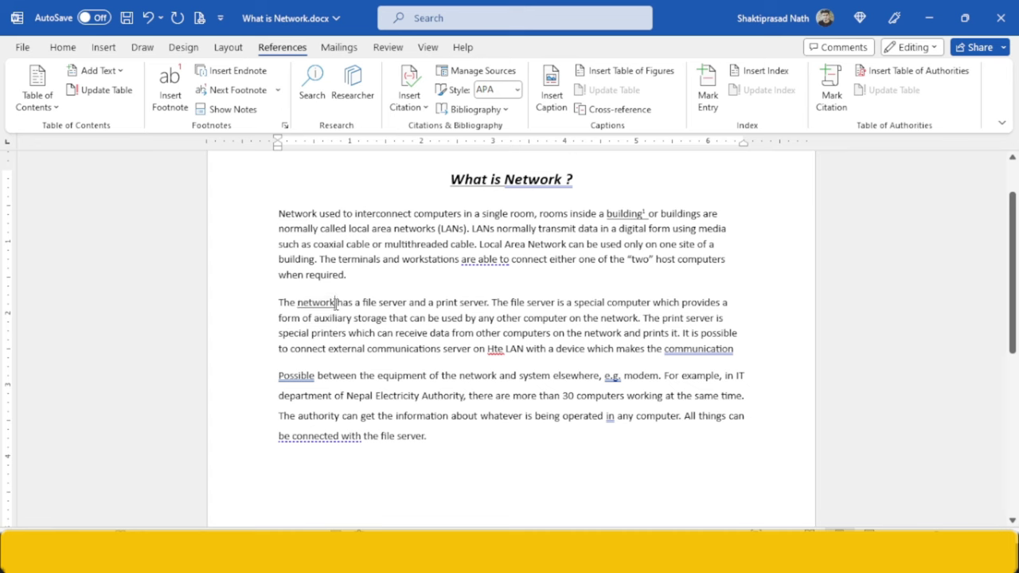
{"action": "left_click", "coordinate": [607, 110]}
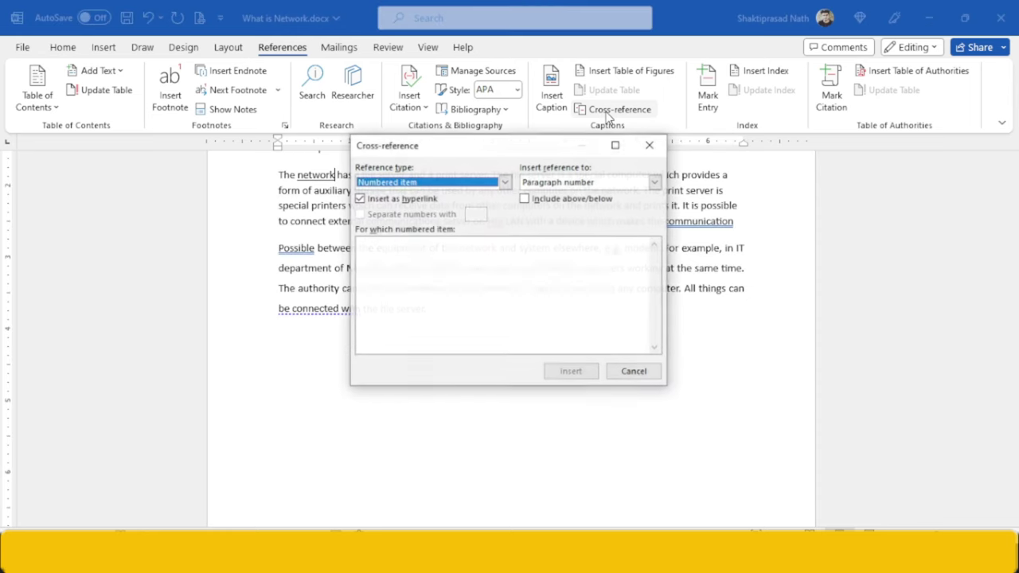
{"action": "left_click", "coordinate": [505, 183]}
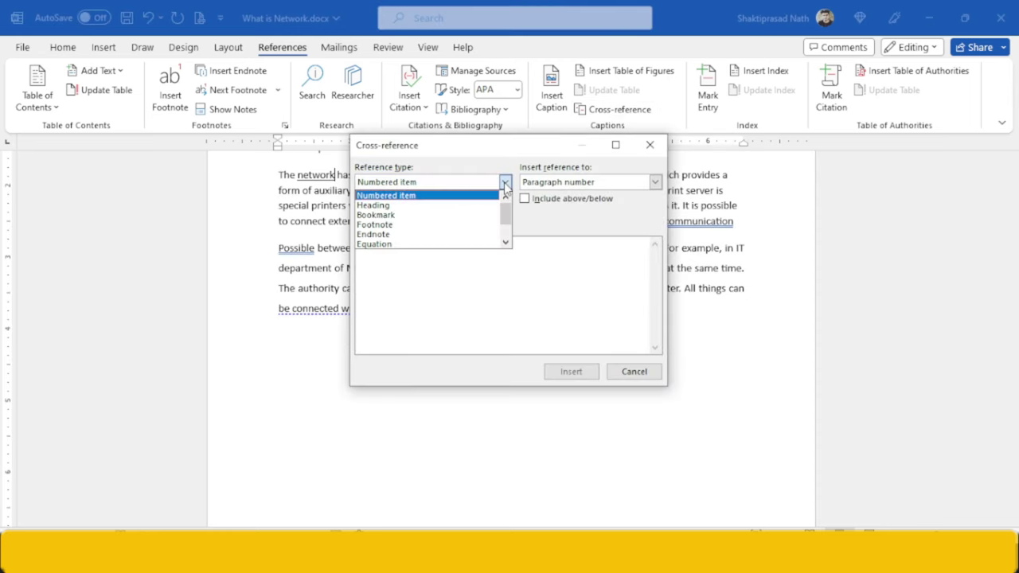
{"action": "left_click", "coordinate": [451, 225]}
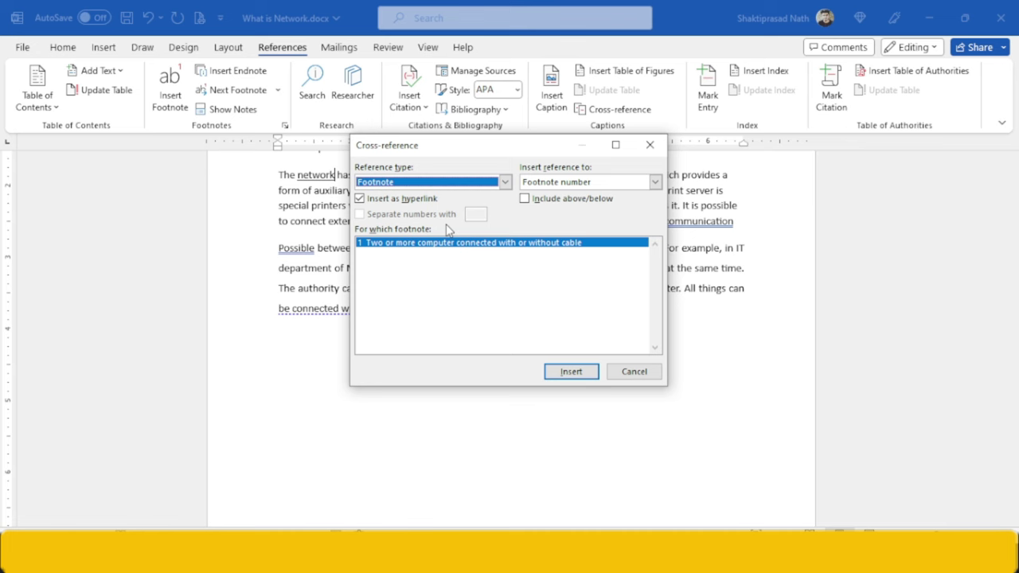
{"action": "left_click", "coordinate": [655, 183]}
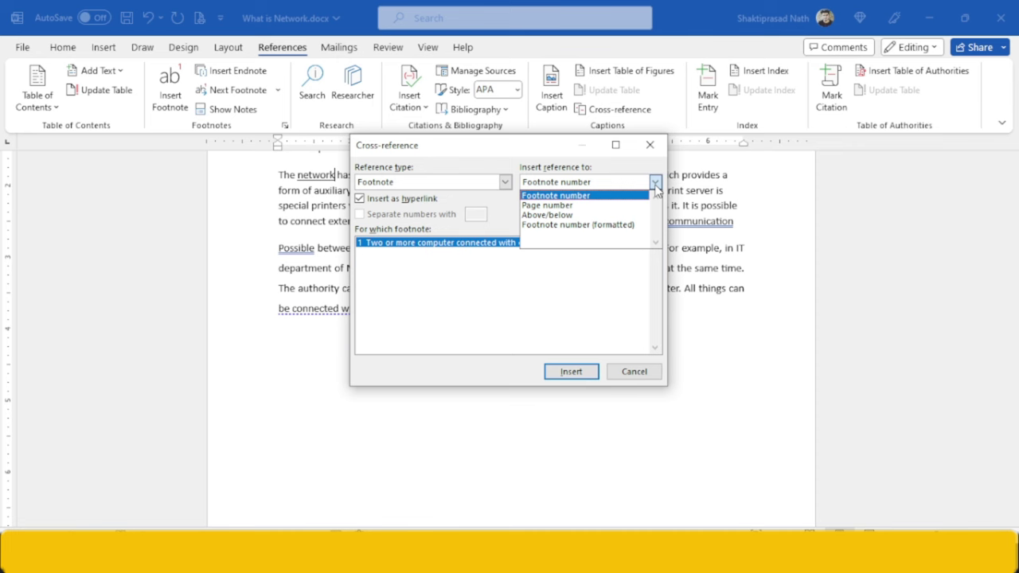
{"action": "left_click", "coordinate": [624, 226]}
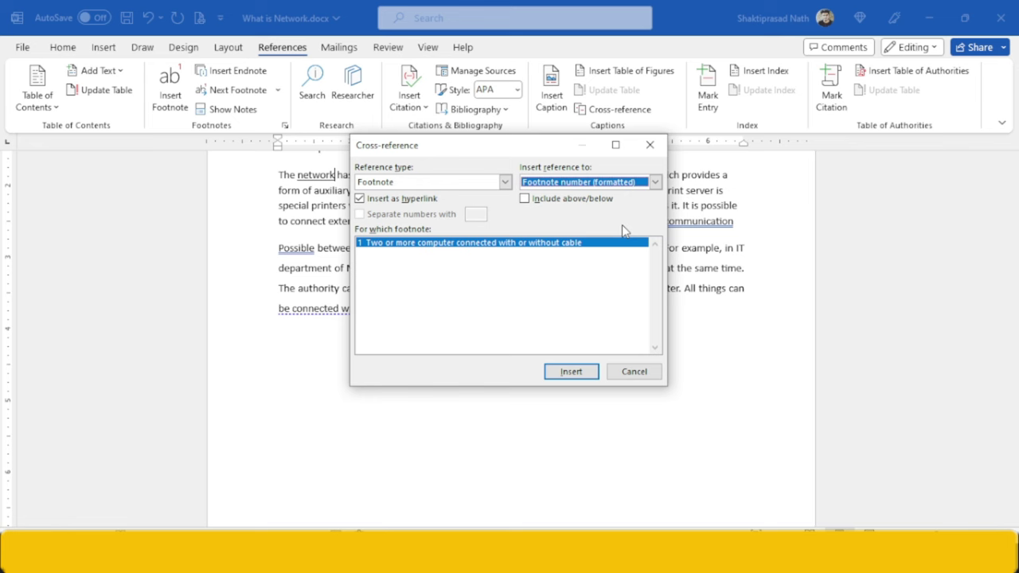
{"action": "left_click", "coordinate": [556, 370]}
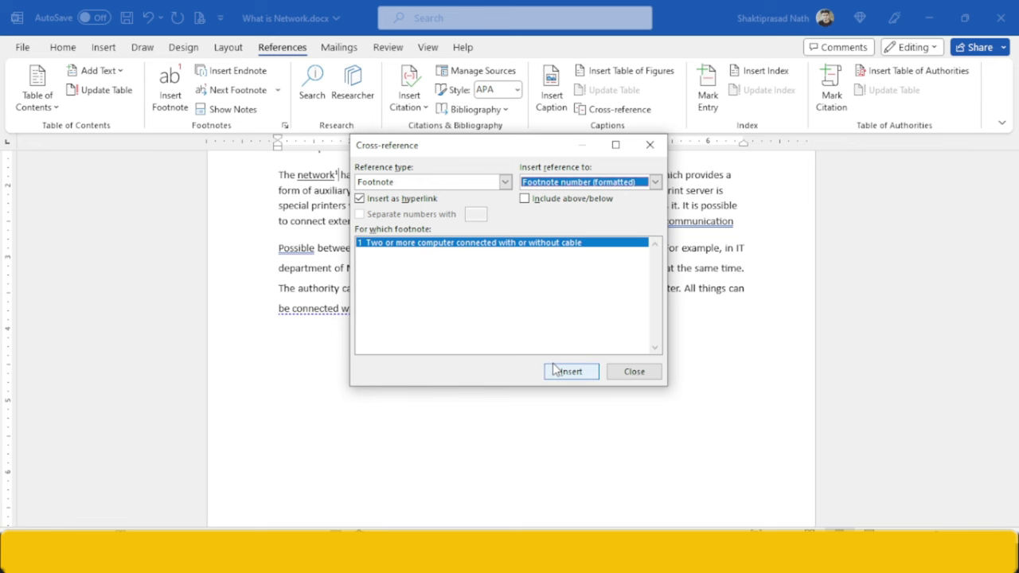
{"action": "left_click", "coordinate": [650, 144]}
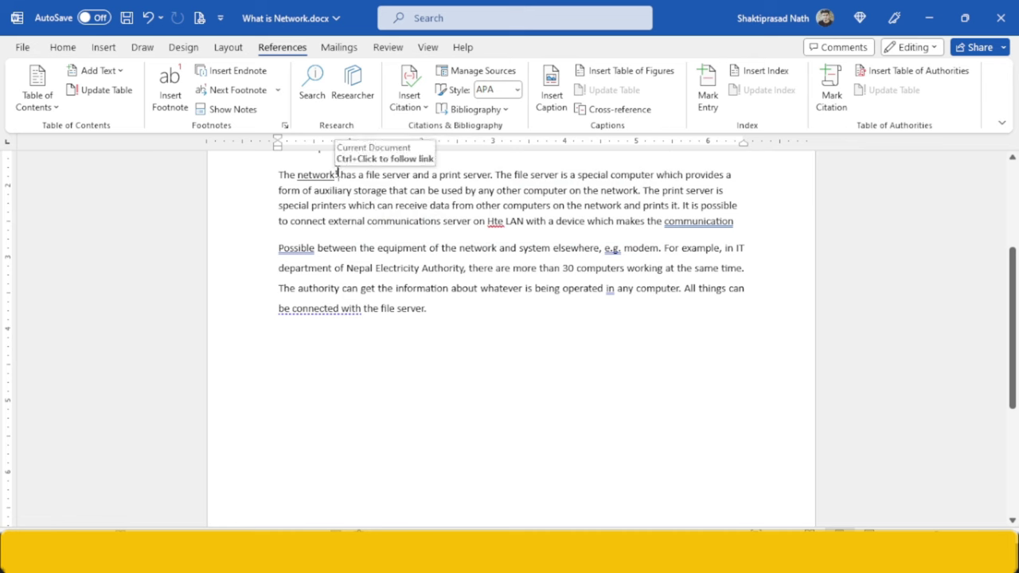
- Check footnote 1's text and its cross-reference after 'network' in the second paragraph
{"action": "left_click_drag", "start_coordinate": [1015, 355], "coordinate": [1016, 292]}
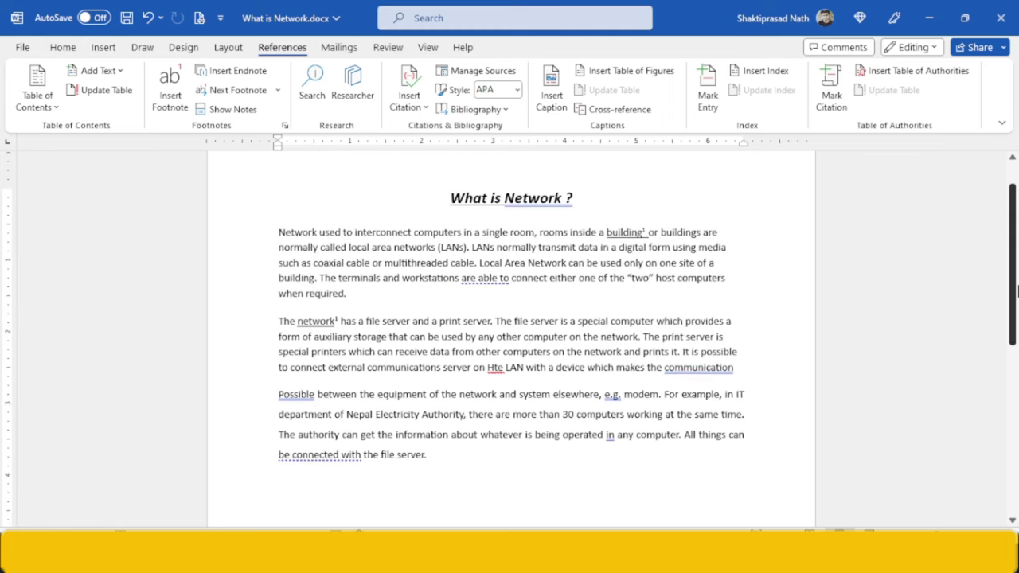
{"action": "double_click", "coordinate": [646, 230]}
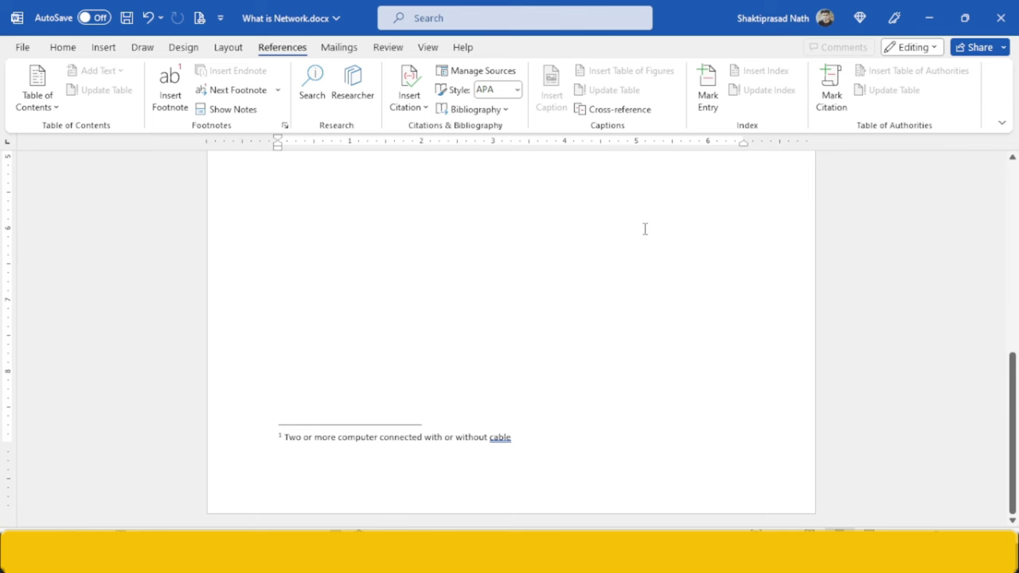
{"action": "left_click_drag", "start_coordinate": [1012, 433], "coordinate": [1012, 282]}
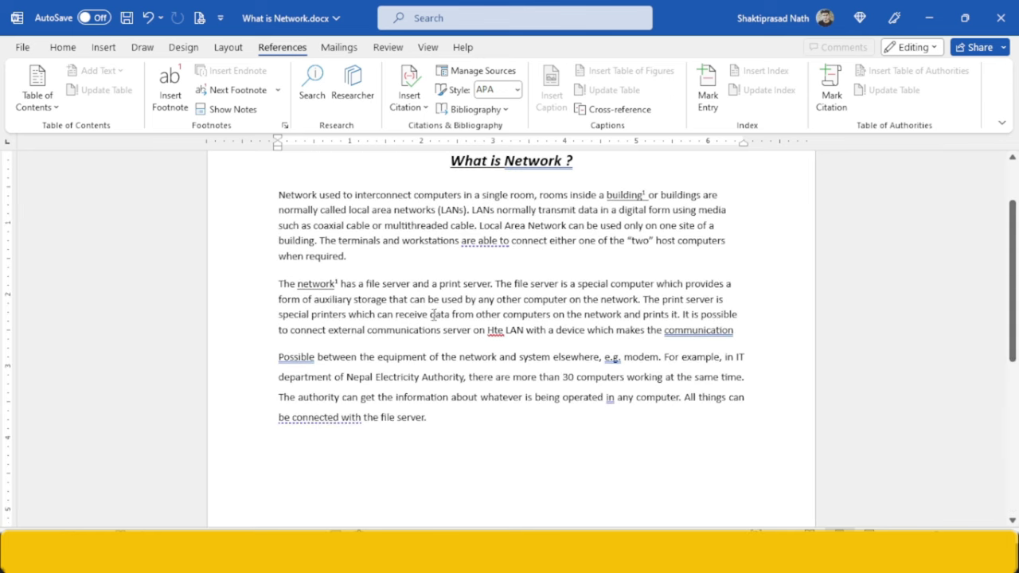
{"action": "double_click", "coordinate": [317, 283]}
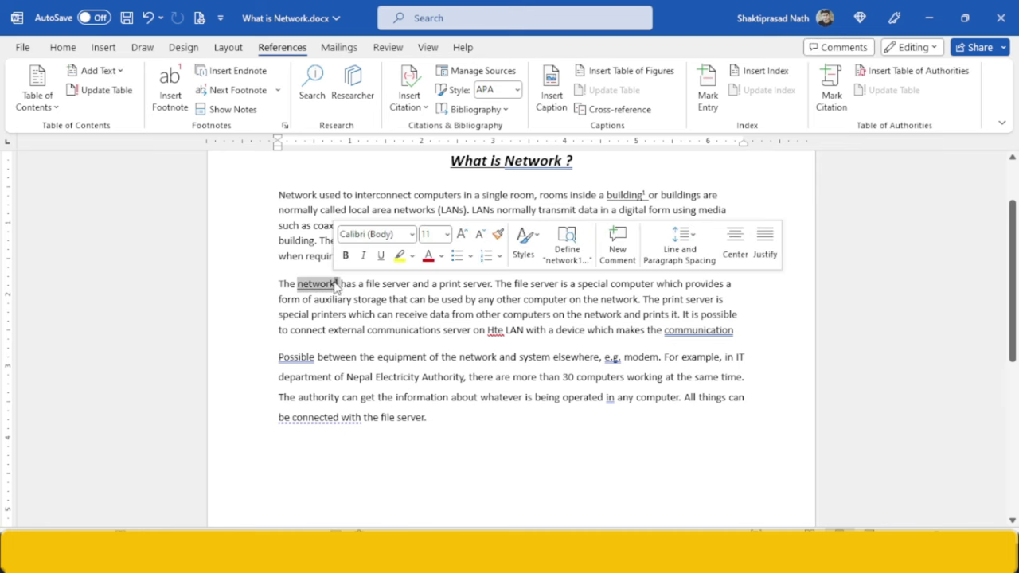
{"action": "triple_click", "coordinate": [337, 285]}
{"action": "double_click", "coordinate": [337, 285]}
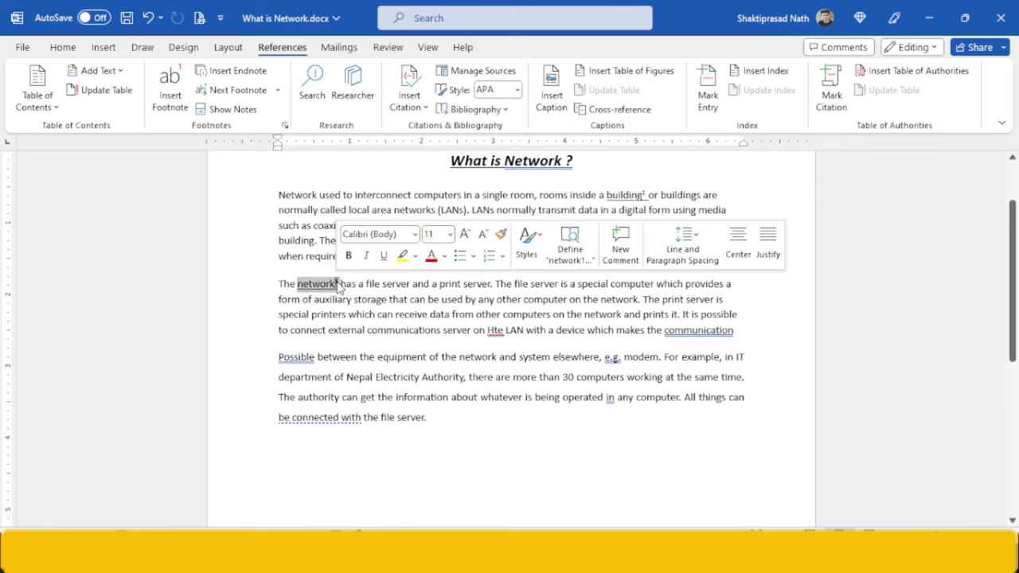
{"action": "left_click", "coordinate": [339, 286]}
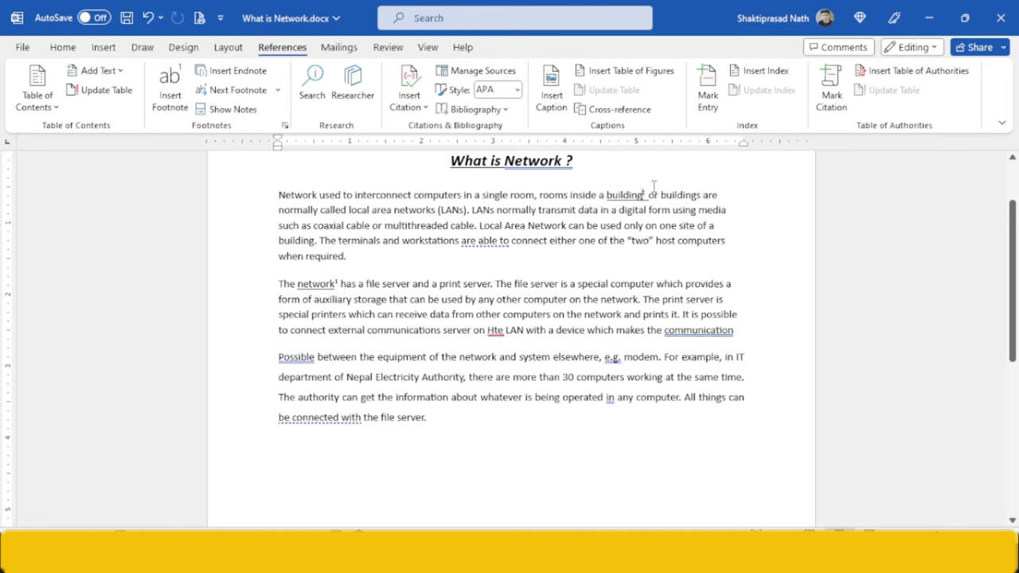
- Scroll back through the document and bring the question paper forward
{"action": "mouse_move", "coordinate": [640, 192]}
{"action": "scroll", "coordinate": [1017, 293], "scroll_direction": "down", "scroll_amount": 1}
{"action": "left_click_drag", "start_coordinate": [1017, 293], "coordinate": [1017, 285]}
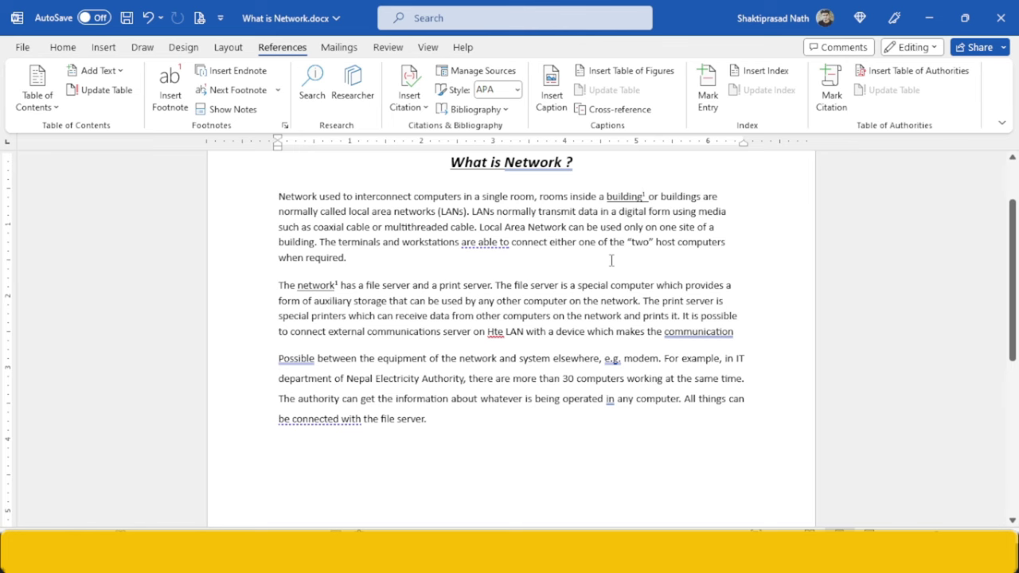
{"action": "left_click_drag", "start_coordinate": [1014, 262], "coordinate": [1017, 337]}
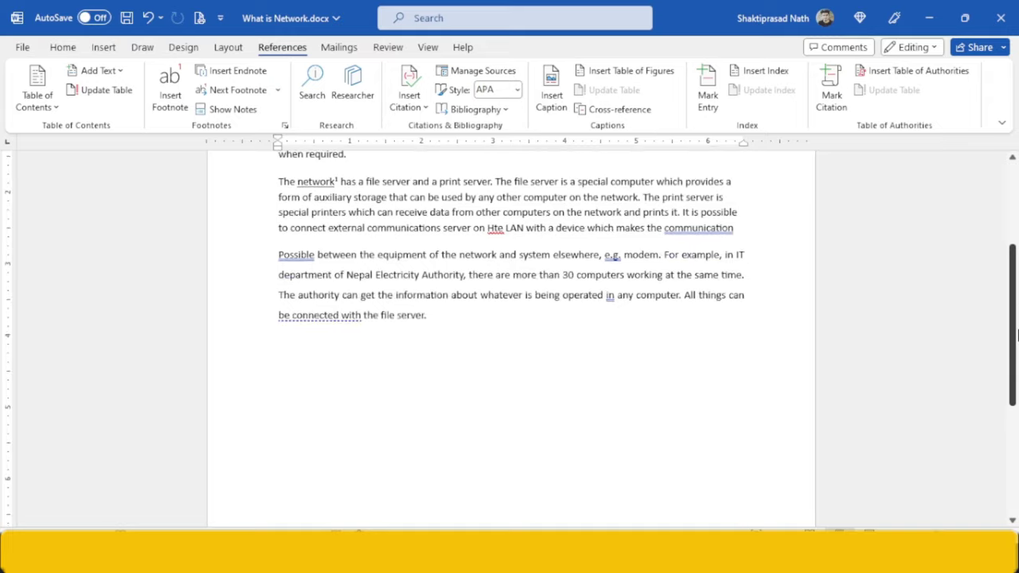
{"action": "key", "text": "alt+Tab"}
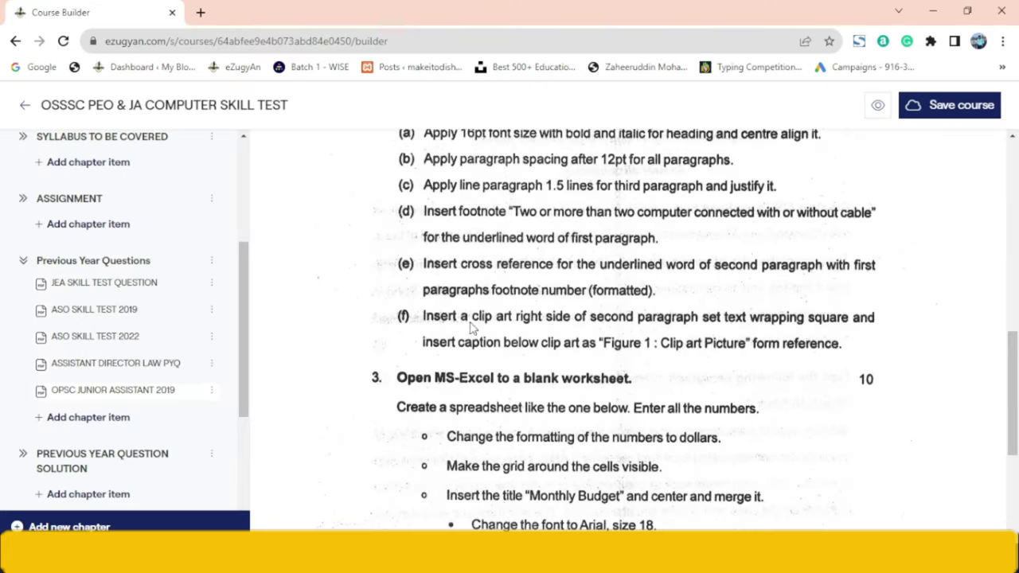
- Read criterion (f) on captioned clip art beside the second paragraph, then return to Word
{"action": "left_click_drag", "start_coordinate": [1017, 398], "coordinate": [1017, 383]}
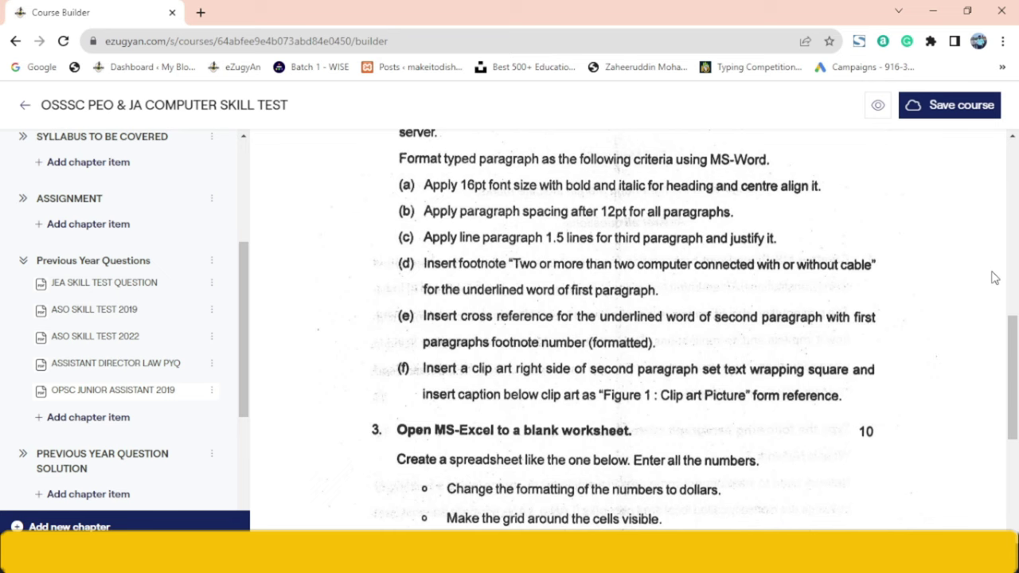
{"action": "left_click_drag", "start_coordinate": [1013, 375], "coordinate": [1013, 384]}
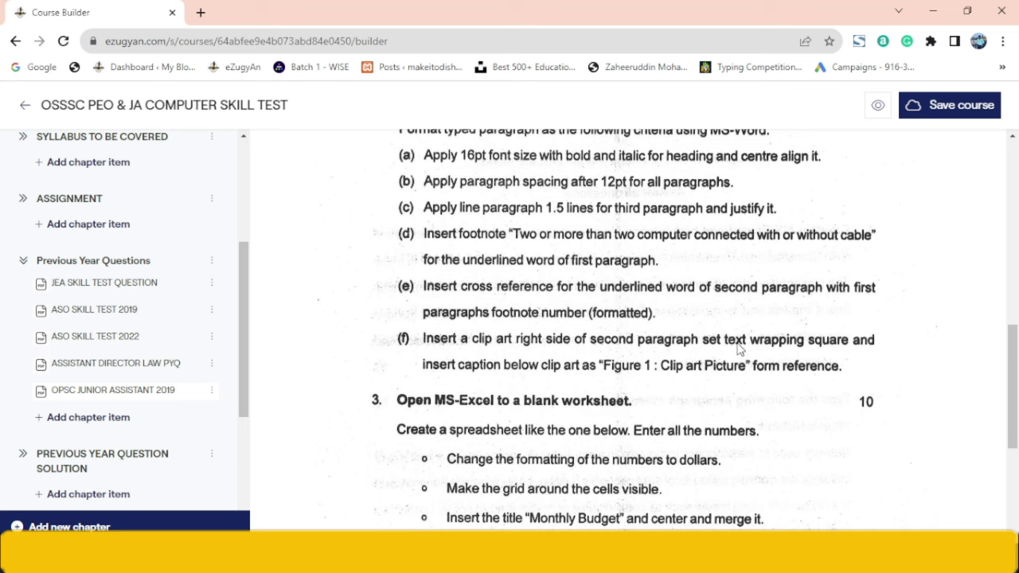
{"action": "key", "text": "alt+Tab"}
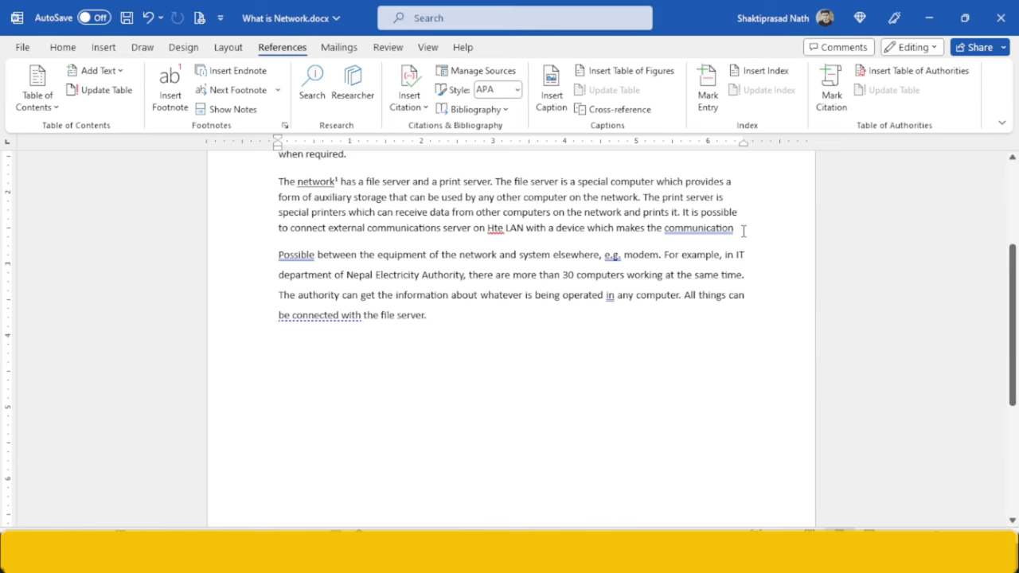
- Insert an online picture found by searching 'clipart' into the document
{"action": "left_click", "coordinate": [105, 50]}
{"action": "left_click", "coordinate": [163, 103]}
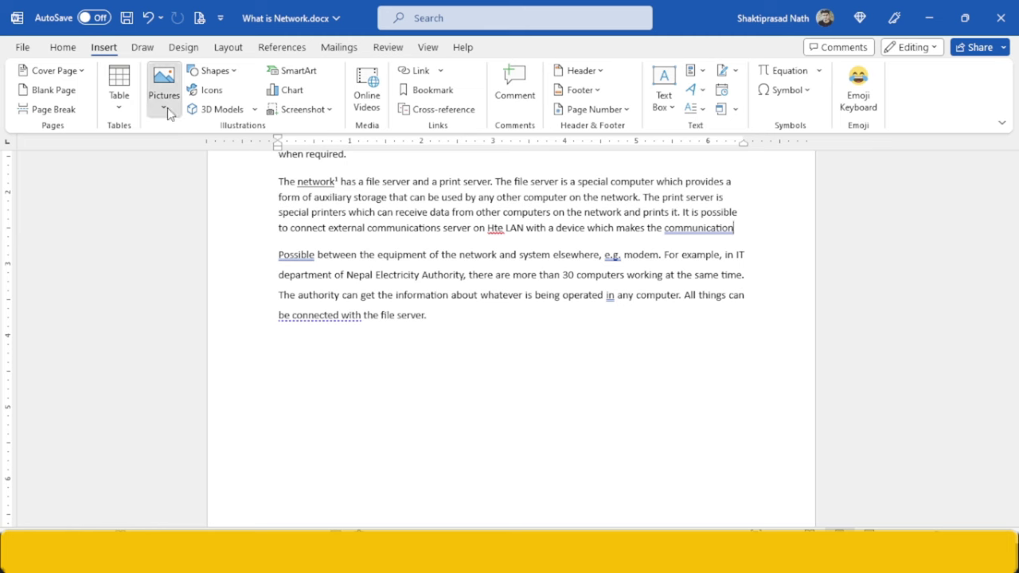
{"action": "left_click", "coordinate": [193, 193]}
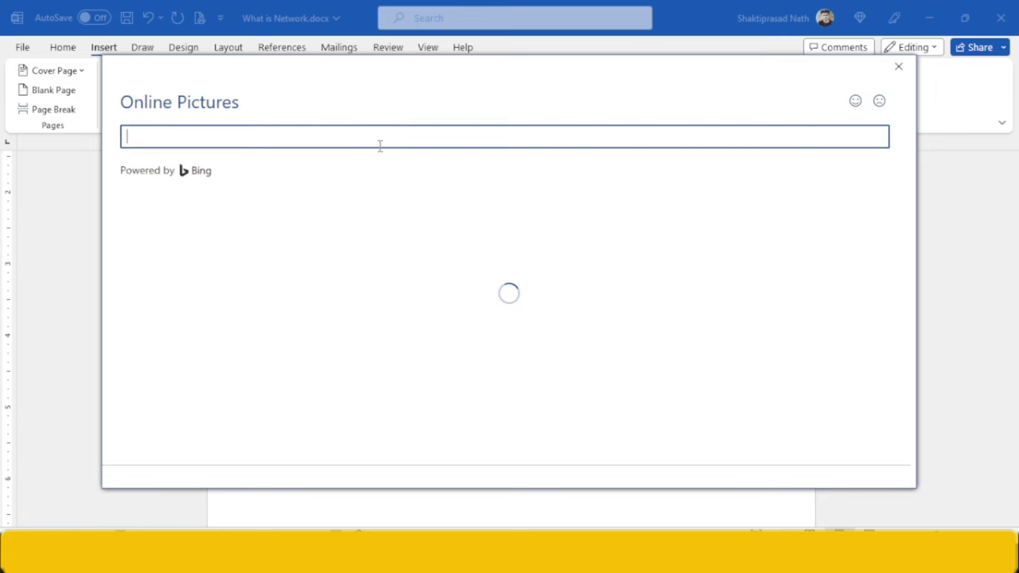
{"action": "type", "text": "clipart"}
{"action": "key", "text": "Return"}
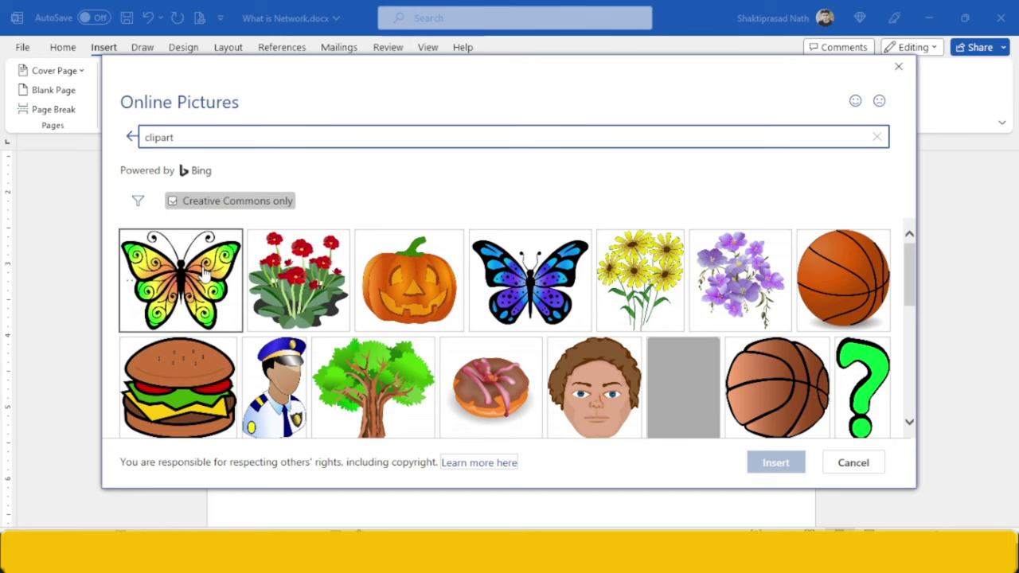
{"action": "double_click", "coordinate": [309, 286]}
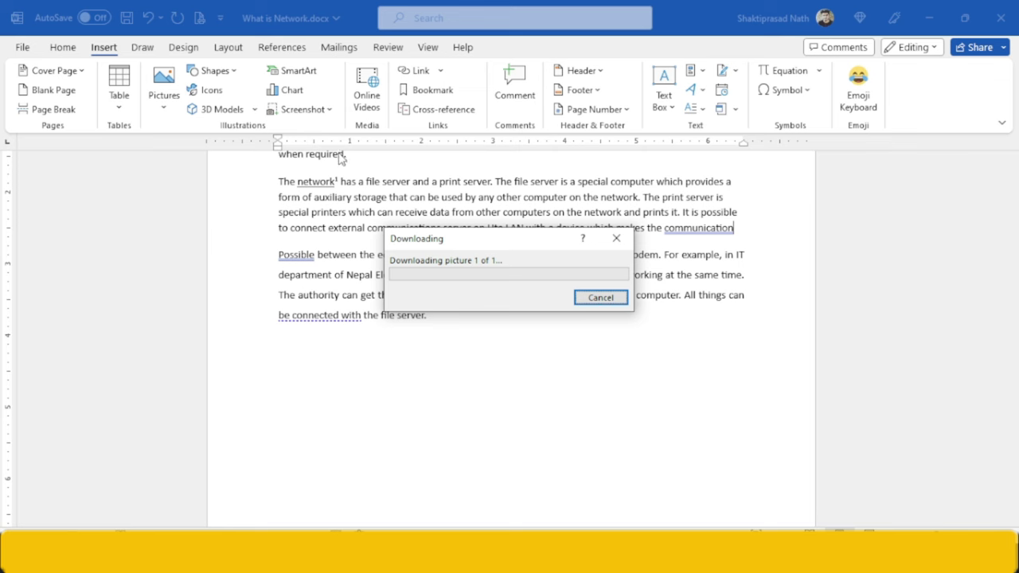
- Give the clip art picture square text wrapping
{"action": "left_click_drag", "start_coordinate": [524, 241], "coordinate": [649, 238]}
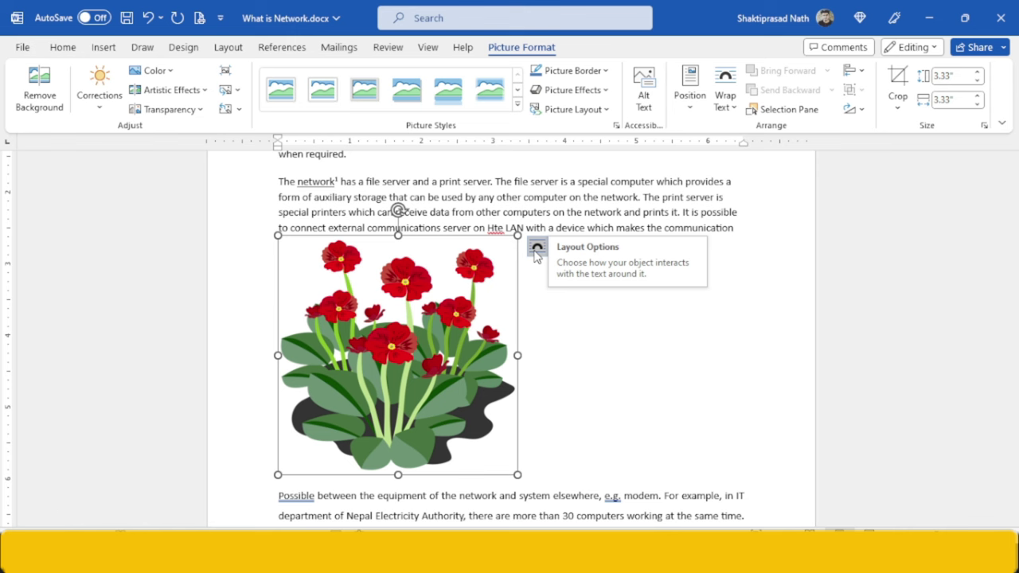
{"action": "left_click", "coordinate": [536, 250]}
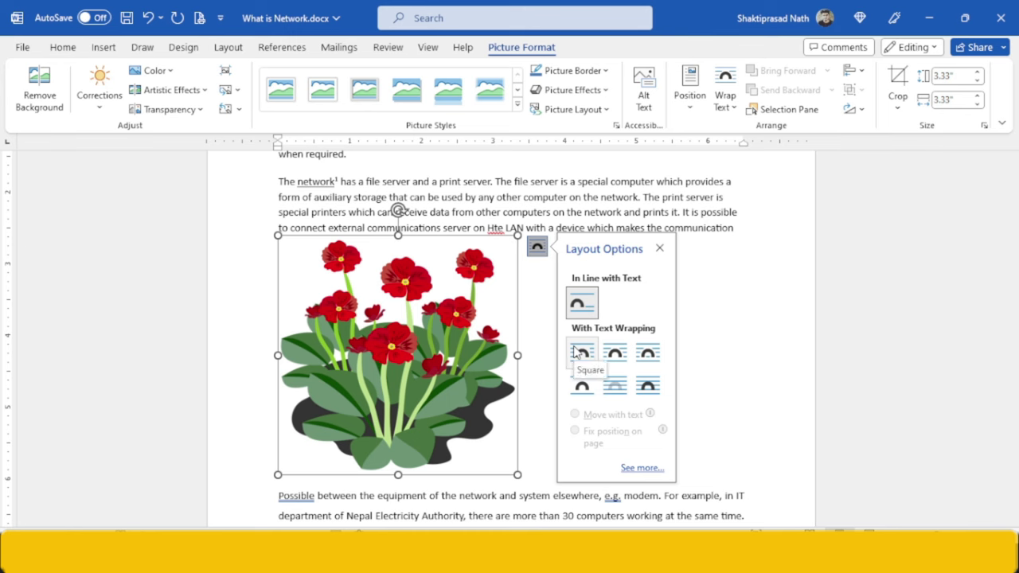
{"action": "left_click", "coordinate": [577, 353]}
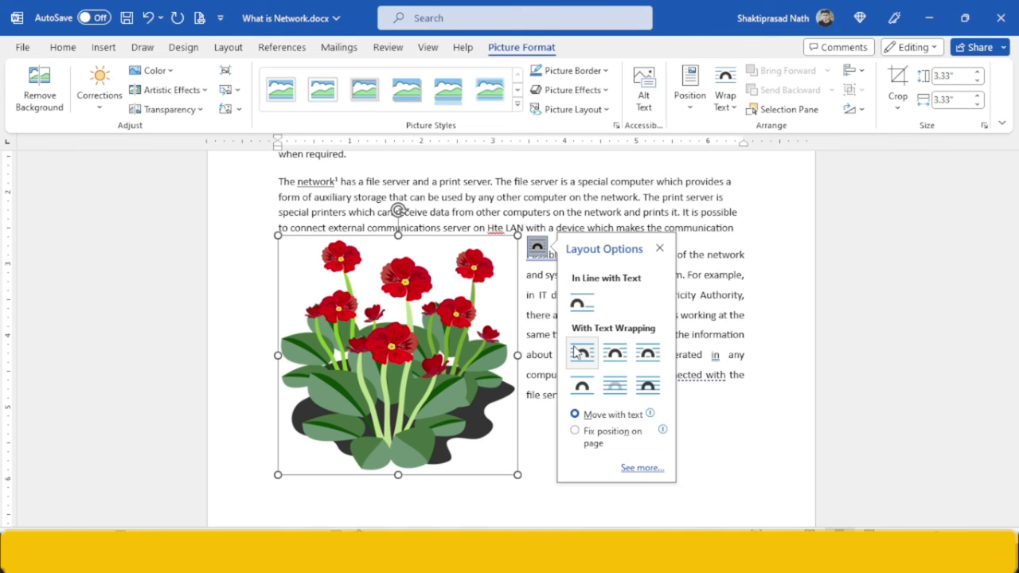
- Move the flower picture to the right of the second paragraph and shrink it to 1.35 inches
{"action": "left_click_drag", "start_coordinate": [397, 389], "coordinate": [641, 279]}
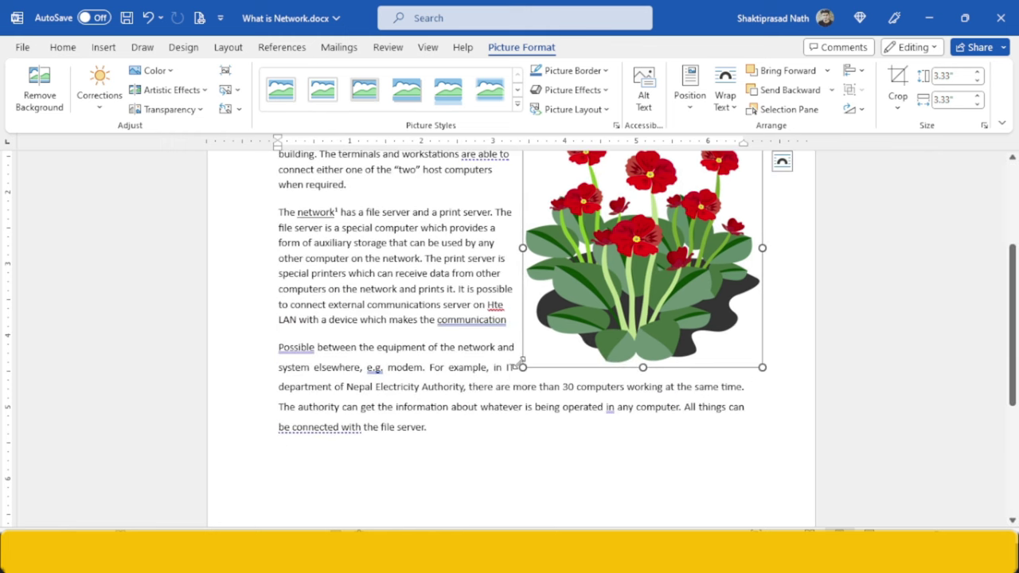
{"action": "left_click_drag", "start_coordinate": [522, 367], "coordinate": [637, 257]}
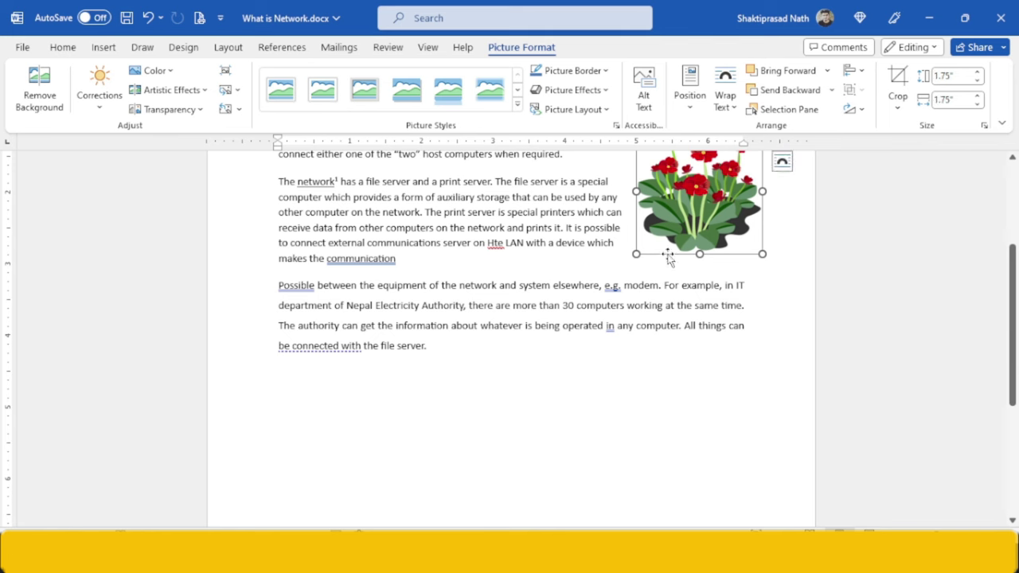
{"action": "left_click_drag", "start_coordinate": [711, 188], "coordinate": [708, 225]}
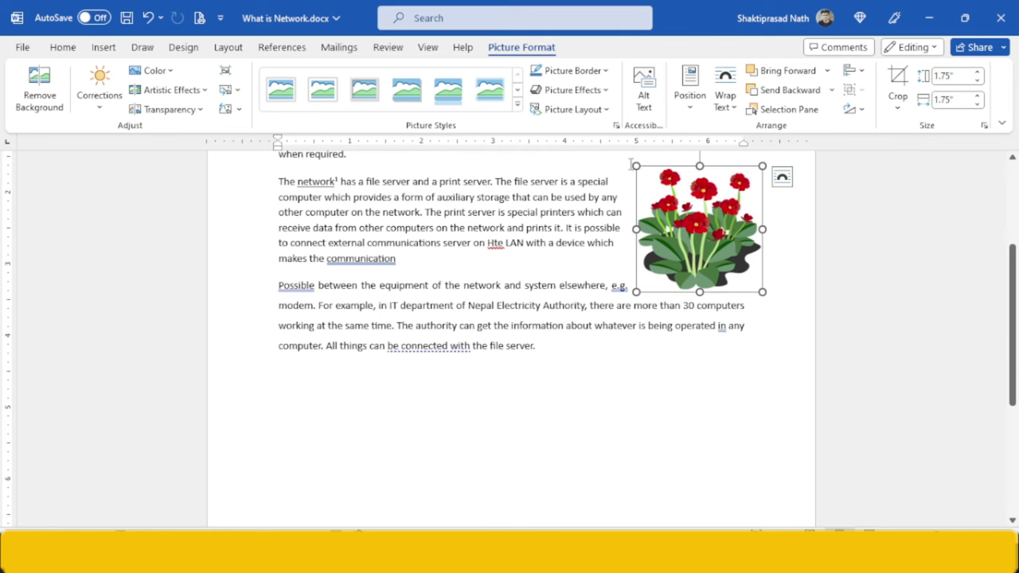
{"action": "left_click_drag", "start_coordinate": [635, 162], "coordinate": [666, 189]}
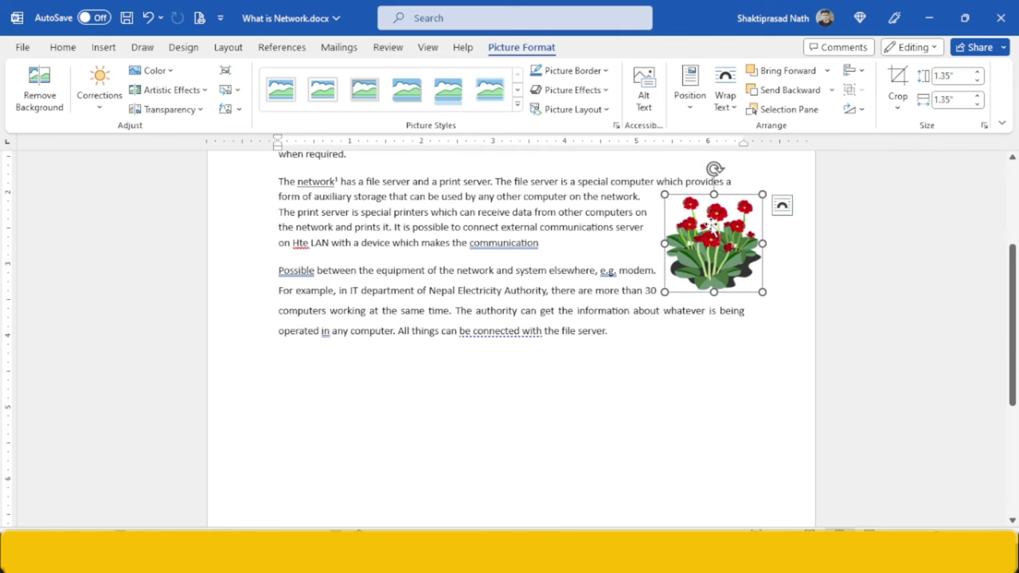
{"action": "left_click_drag", "start_coordinate": [708, 220], "coordinate": [726, 187]}
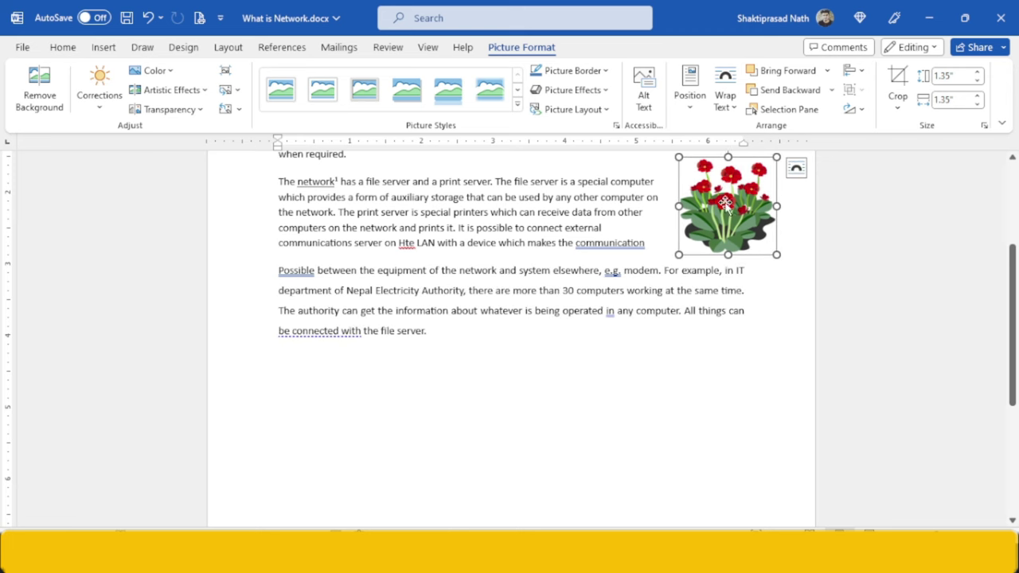
{"action": "left_click", "coordinate": [700, 379]}
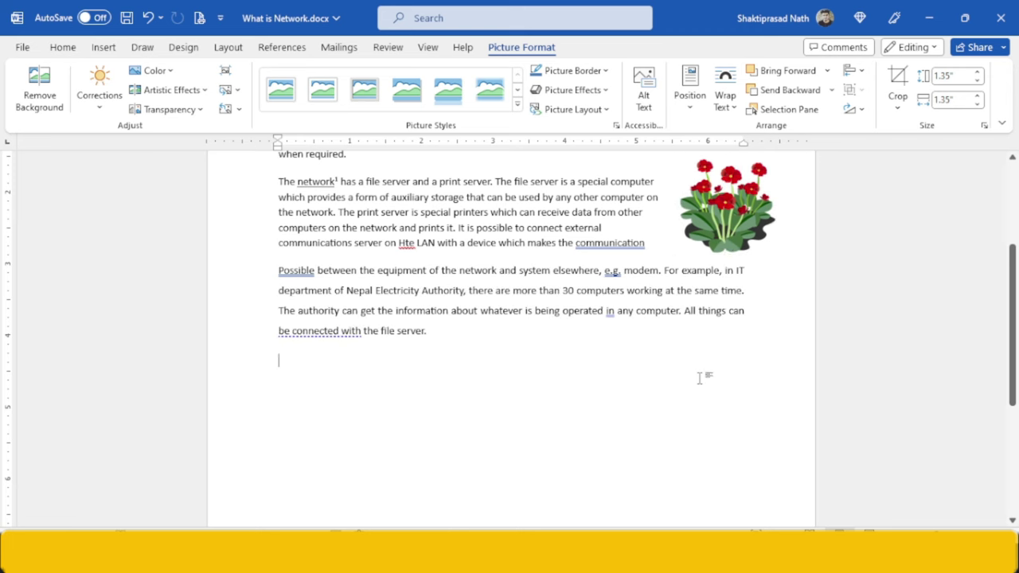
{"action": "left_click", "coordinate": [731, 212]}
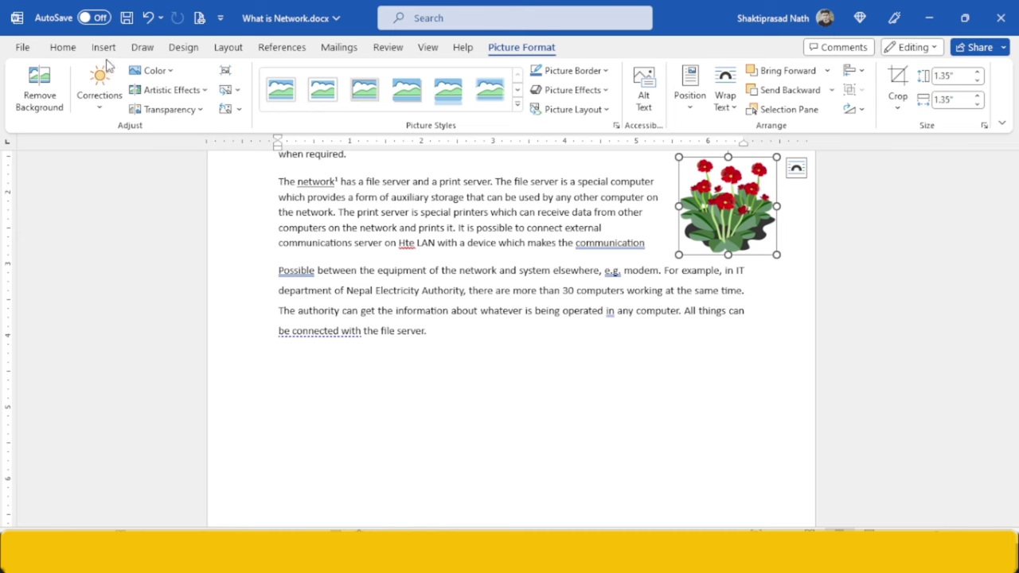
{"action": "left_click", "coordinate": [107, 49]}
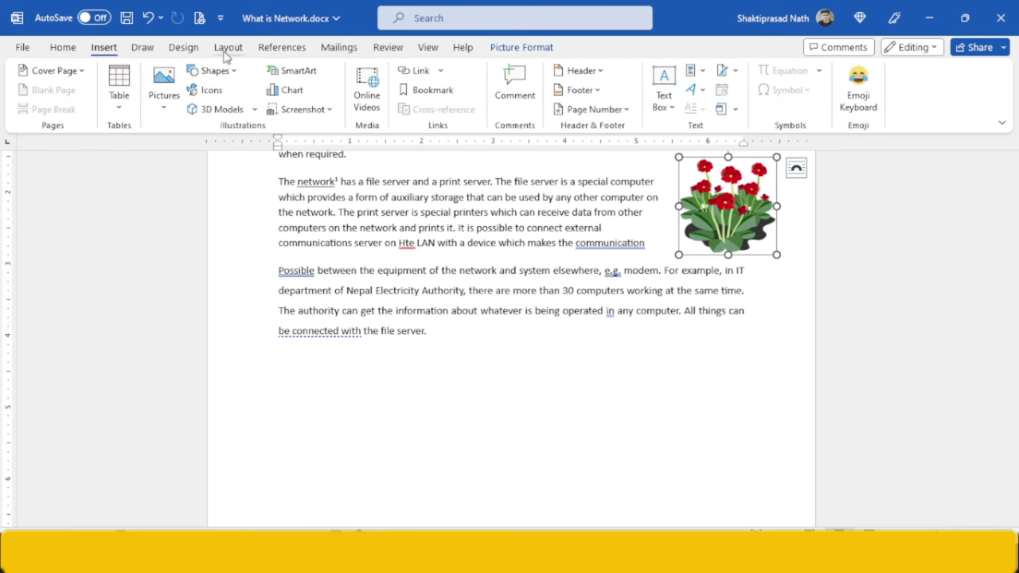
{"action": "left_click", "coordinate": [285, 50]}
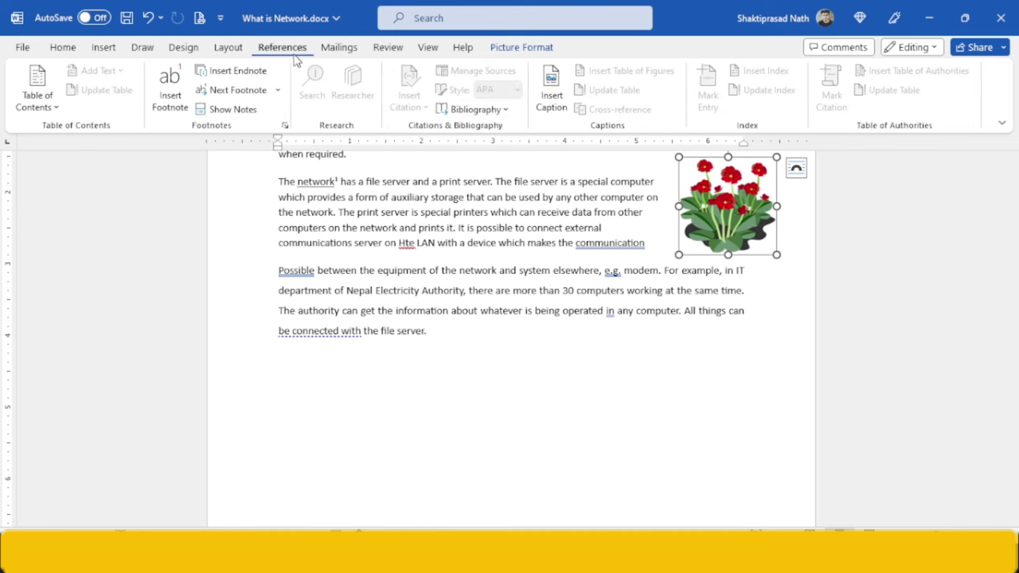
- Caption the picture 'Figure 1 : clipart picture'
{"action": "left_click", "coordinate": [548, 114]}
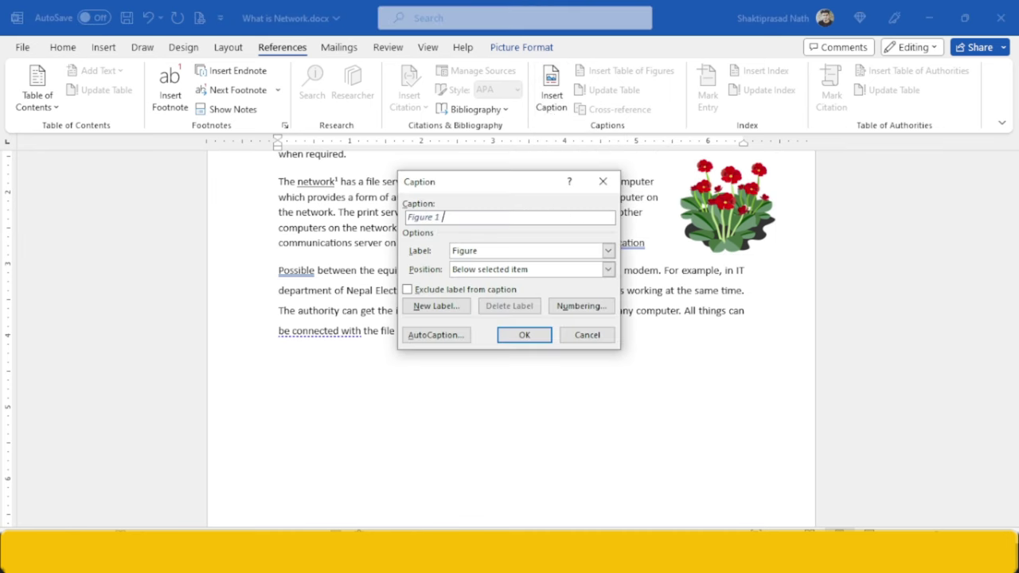
{"action": "key", "text": "alt+Tab"}
{"action": "key", "text": "alt+Tab"}
{"action": "key", "text": "alt+Tab"}
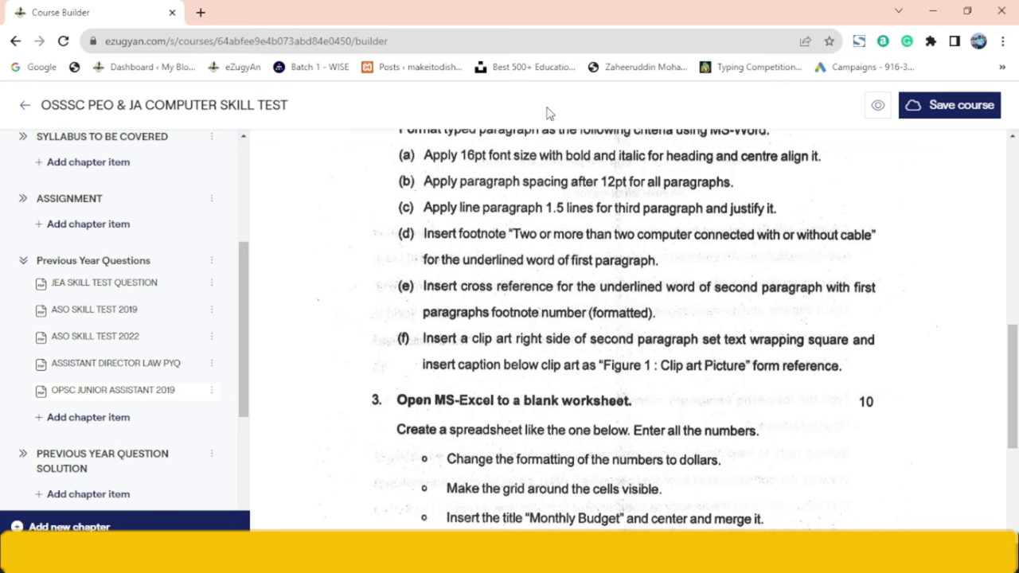
{"action": "key", "text": "alt+Tab"}
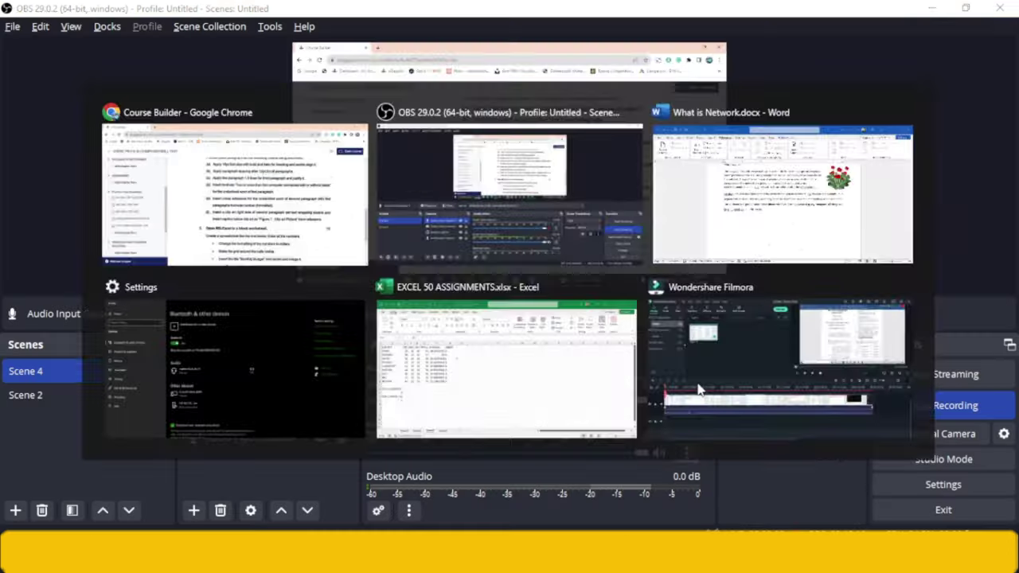
{"action": "key", "text": "alt+Tab"}
{"action": "key", "text": "alt+Tab"}
{"action": "type", "text": ": clipart picture"}
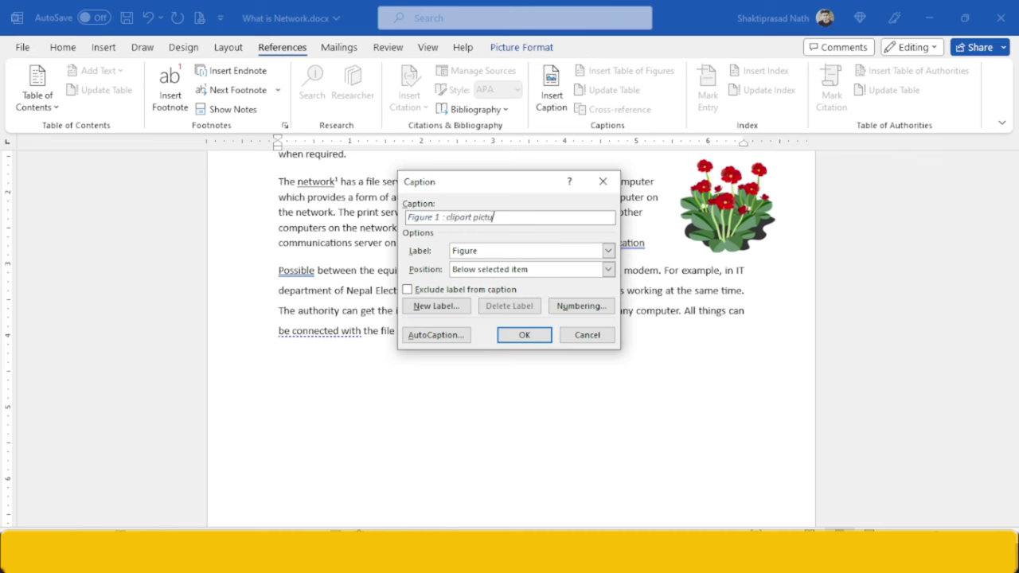
{"action": "left_click", "coordinate": [538, 335]}
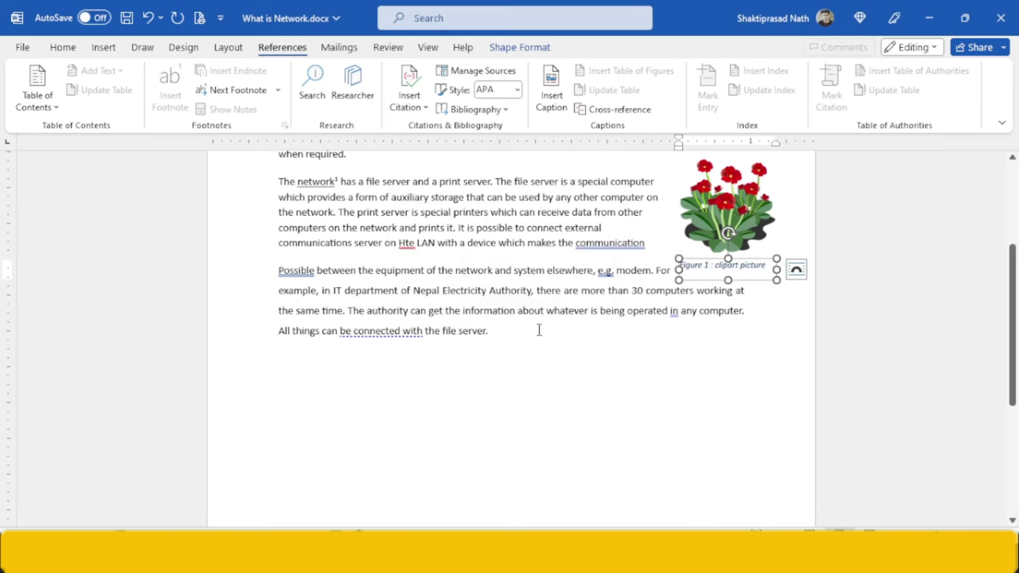
- Start a new paragraph after 'communication' so the following text sits below the picture
{"action": "left_click", "coordinate": [764, 339]}
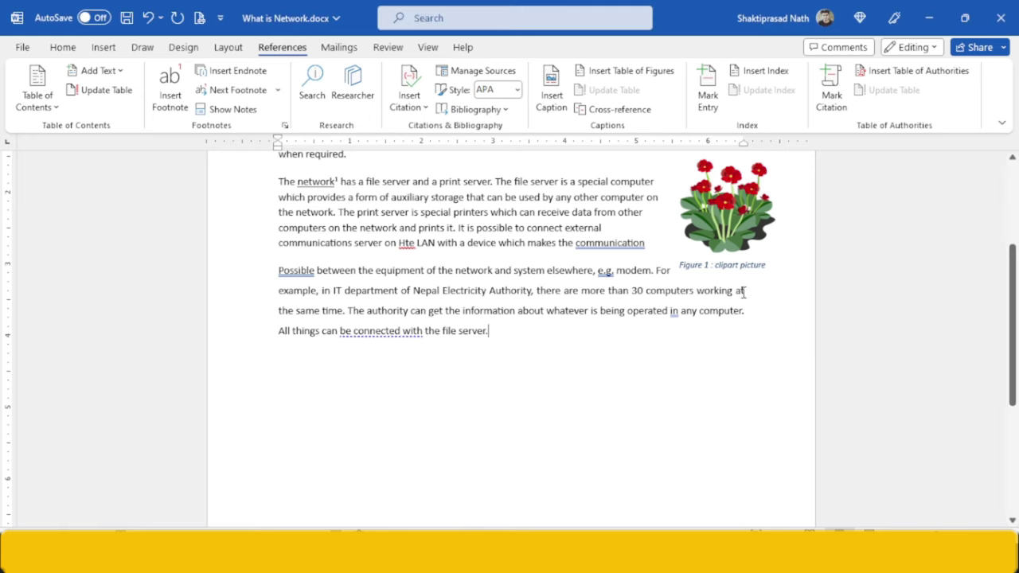
{"action": "left_click", "coordinate": [706, 190]}
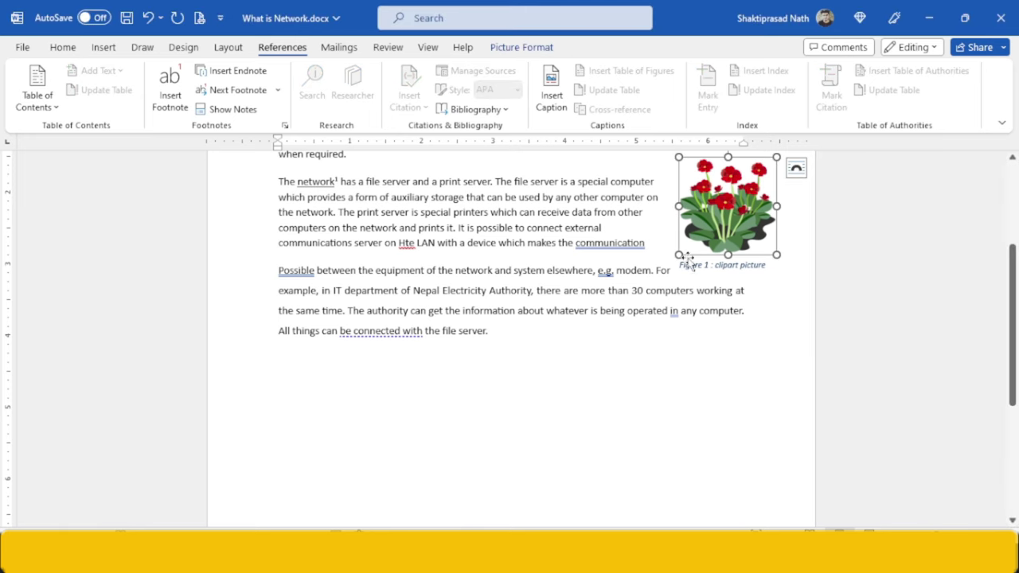
{"action": "left_click", "coordinate": [677, 261]}
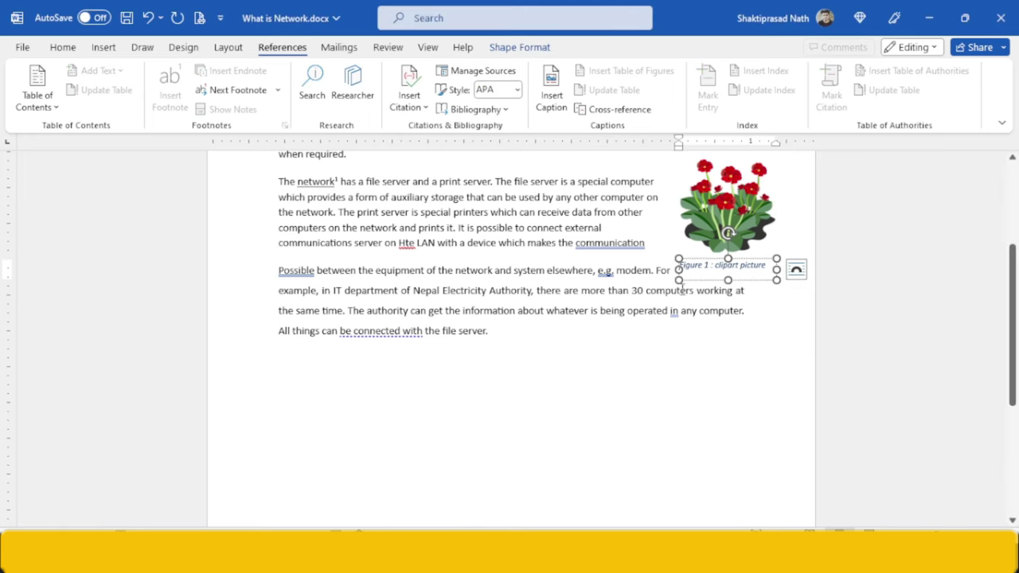
{"action": "left_click", "coordinate": [594, 272]}
{"action": "left_click", "coordinate": [645, 242]}
{"action": "key", "text": "Return"}
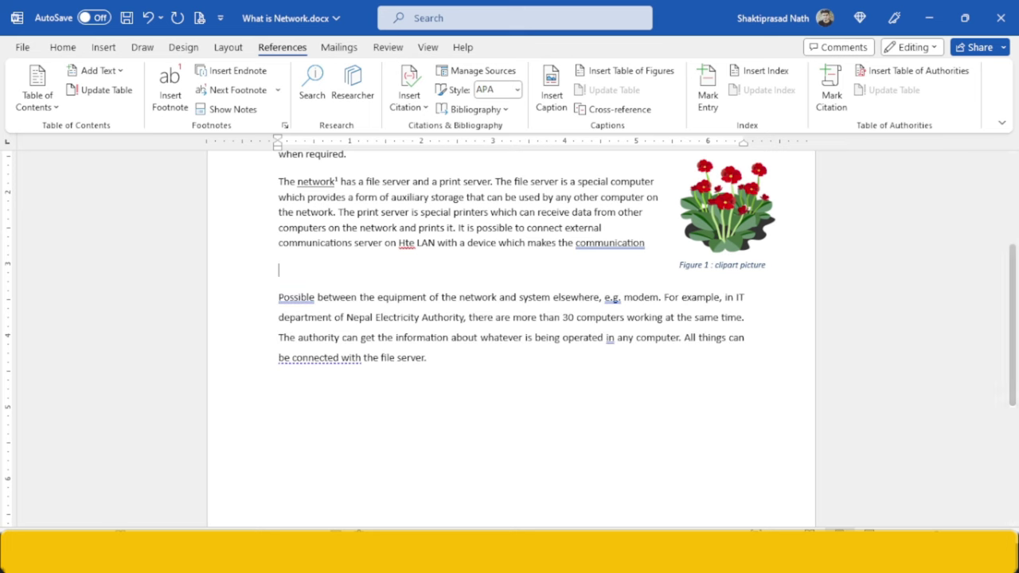
{"action": "key", "text": "alt+Tab"}
{"action": "key", "text": "alt+Tab"}
{"action": "key", "text": "alt+Tab"}
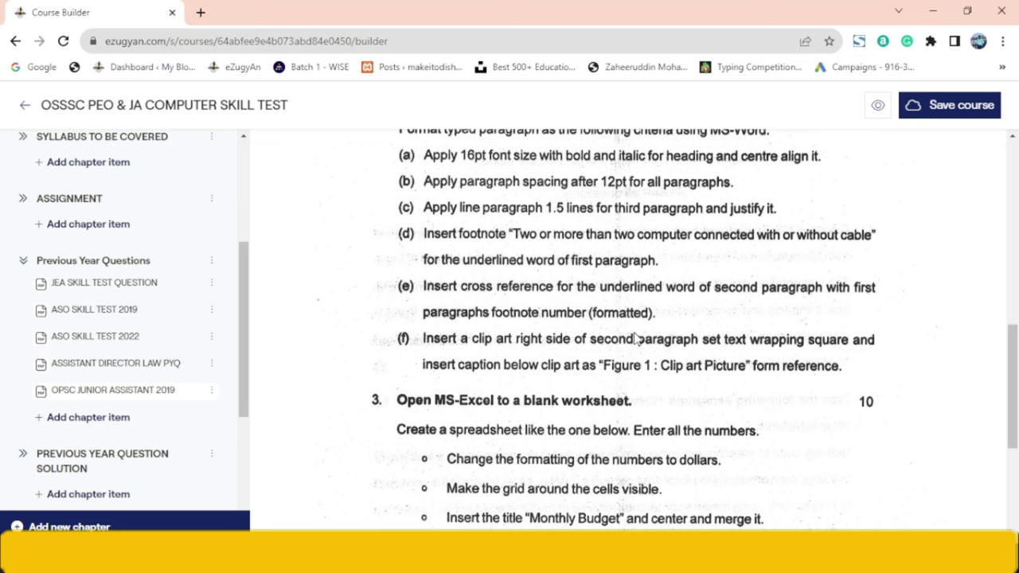
- Return to Word and save What is Network.docx with Ctrl+S
{"action": "key", "text": "alt+Tab"}
{"action": "key", "text": "alt+Tab"}
{"action": "key", "text": "alt+Tab"}
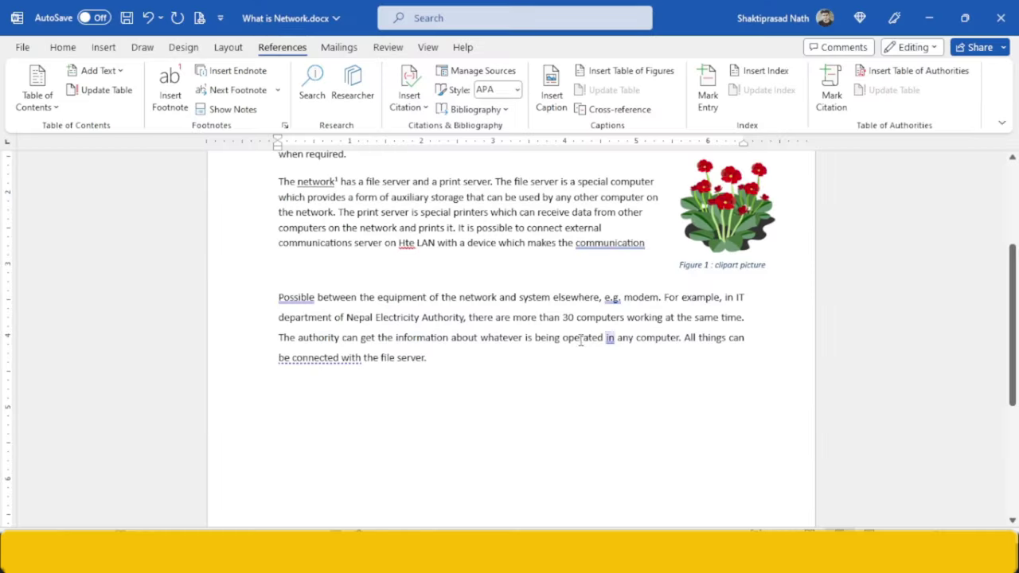
{"action": "scroll", "coordinate": [1014, 270], "scroll_direction": "up", "scroll_amount": 4}
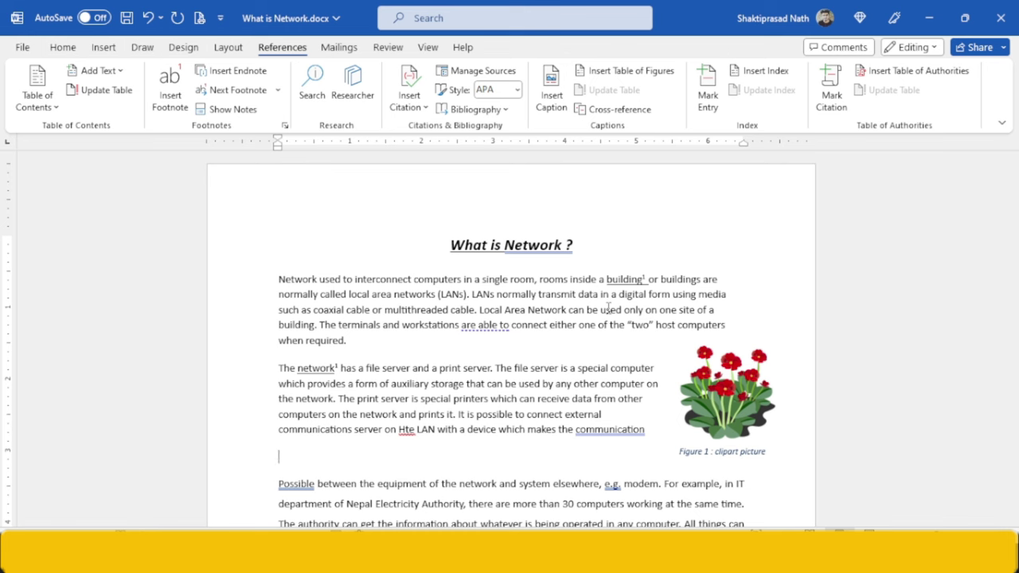
{"action": "key", "text": "ctrl+s"}
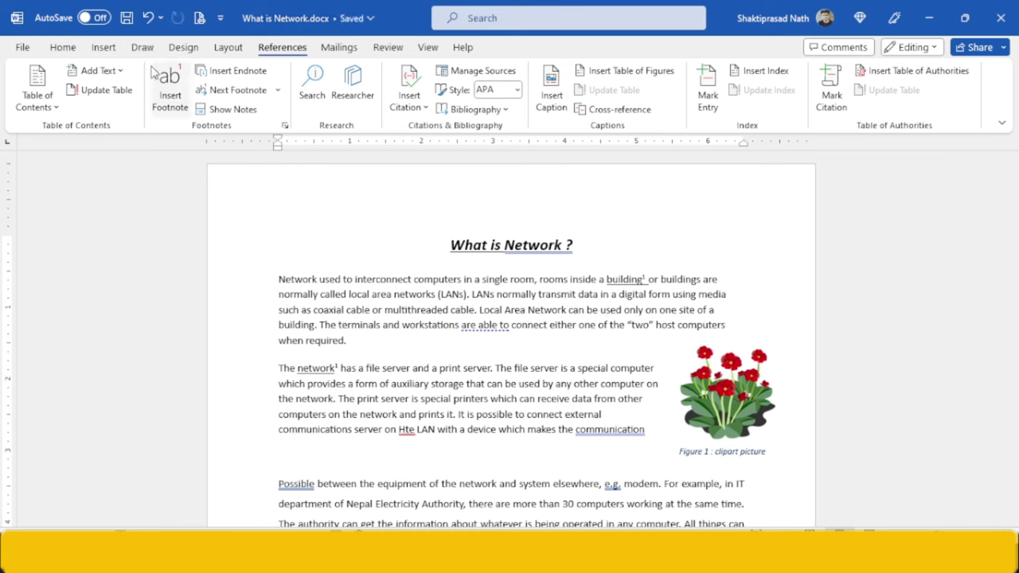
- Save the 'What is Network ?' document to the Desktop as q 2.docx, then close Word
{"action": "left_click", "coordinate": [22, 47]}
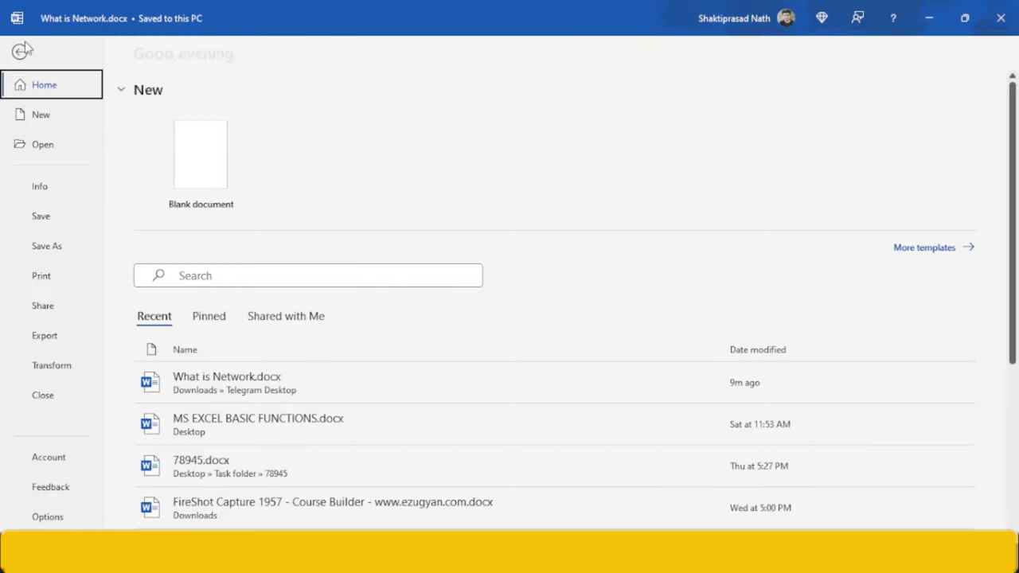
{"action": "left_click", "coordinate": [43, 262]}
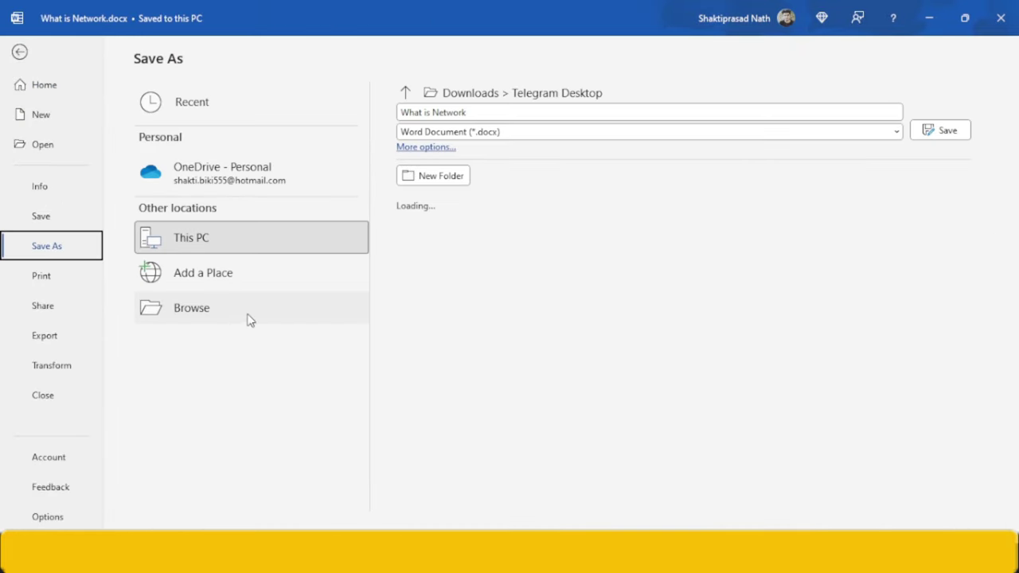
{"action": "left_click", "coordinate": [248, 317]}
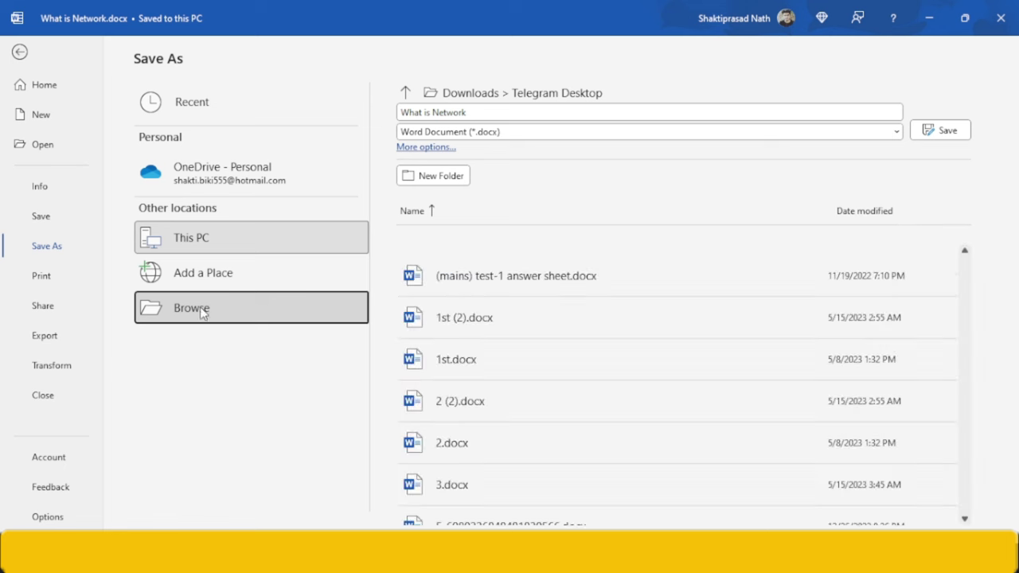
{"action": "left_click", "coordinate": [259, 299]}
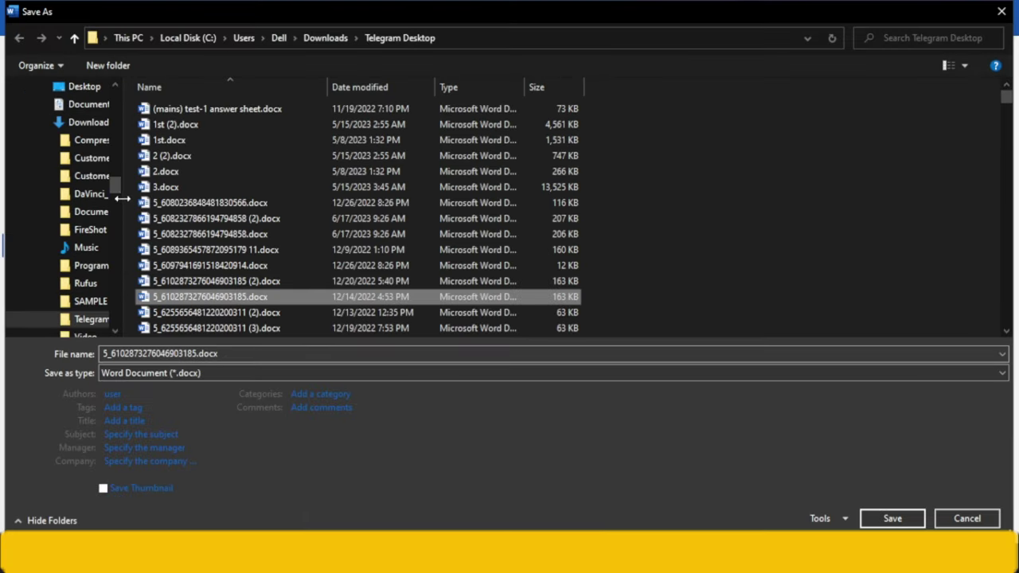
{"action": "left_click_drag", "start_coordinate": [115, 191], "coordinate": [116, 91]}
{"action": "left_click", "coordinate": [70, 128]}
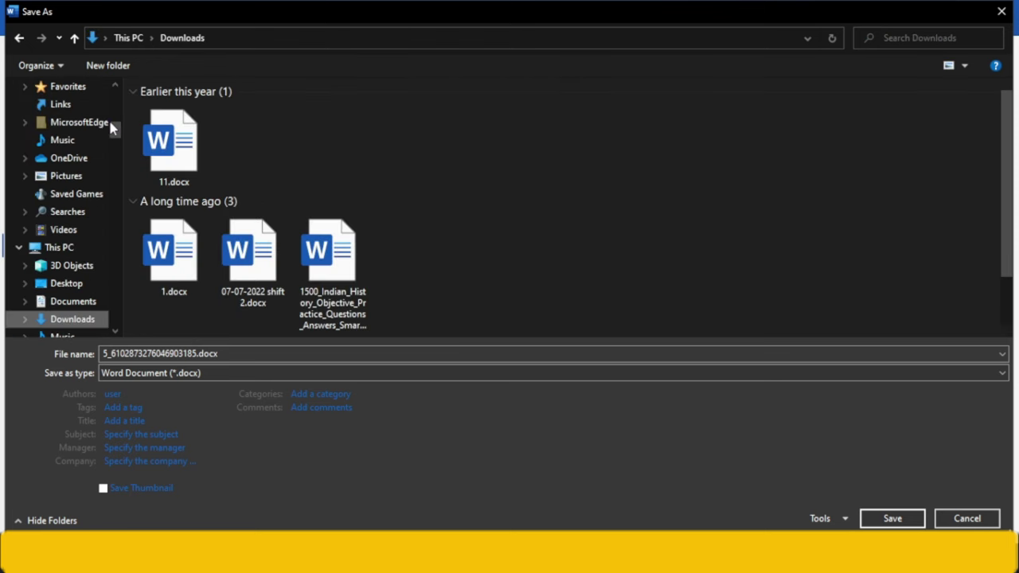
{"action": "scroll", "coordinate": [109, 127], "scroll_direction": "up", "scroll_amount": 5}
{"action": "left_click", "coordinate": [50, 113]}
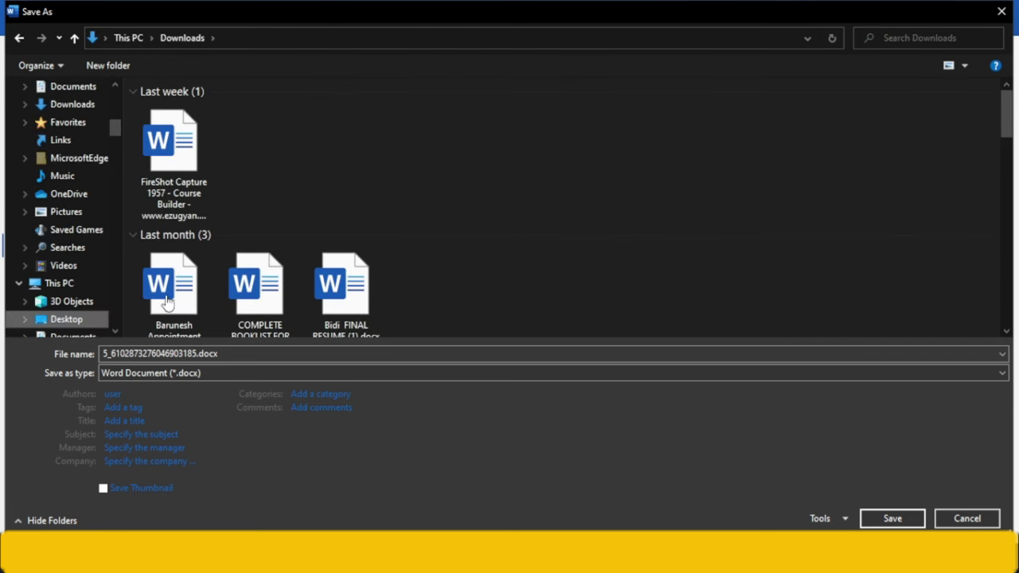
{"action": "left_click", "coordinate": [221, 355]}
{"action": "type", "text": "w"}
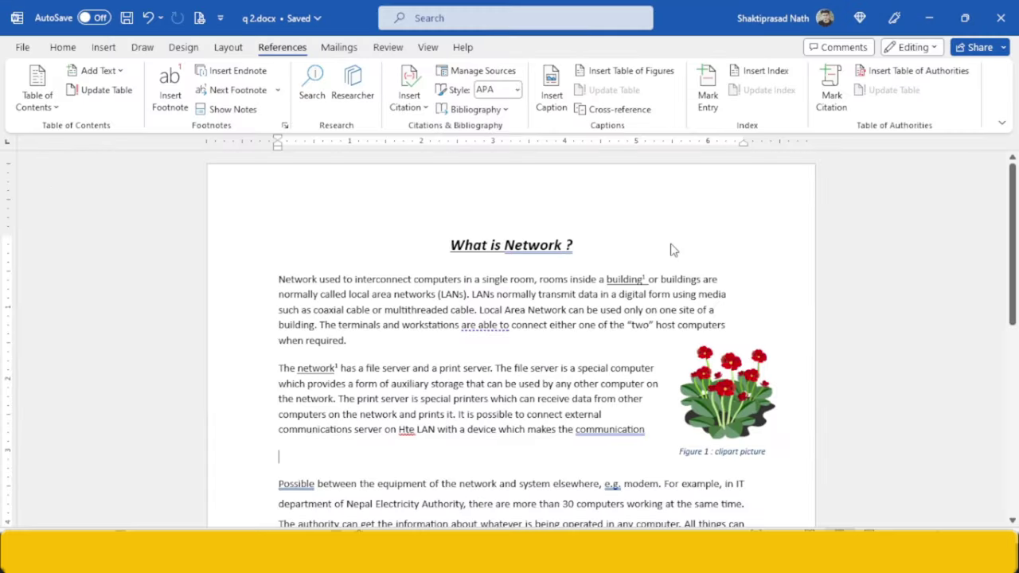
{"action": "left_click", "coordinate": [1001, 17]}
- In the course page, move the question paper viewer to page 3
{"action": "key", "text": "alt+Tab"}
{"action": "scroll", "coordinate": [511, 338], "scroll_direction": "down", "scroll_amount": 3}
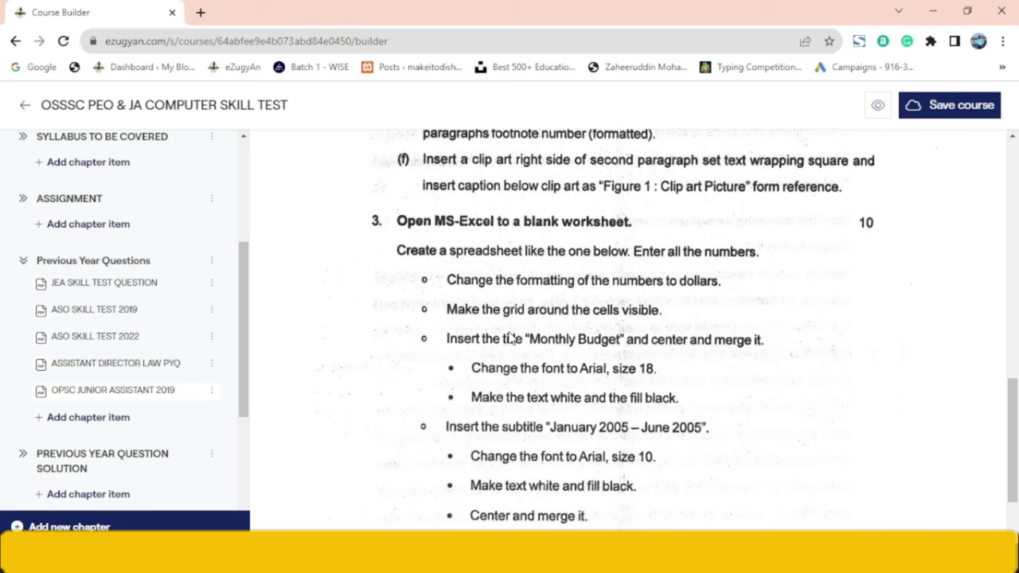
{"action": "scroll", "coordinate": [511, 338], "scroll_direction": "down", "scroll_amount": 1}
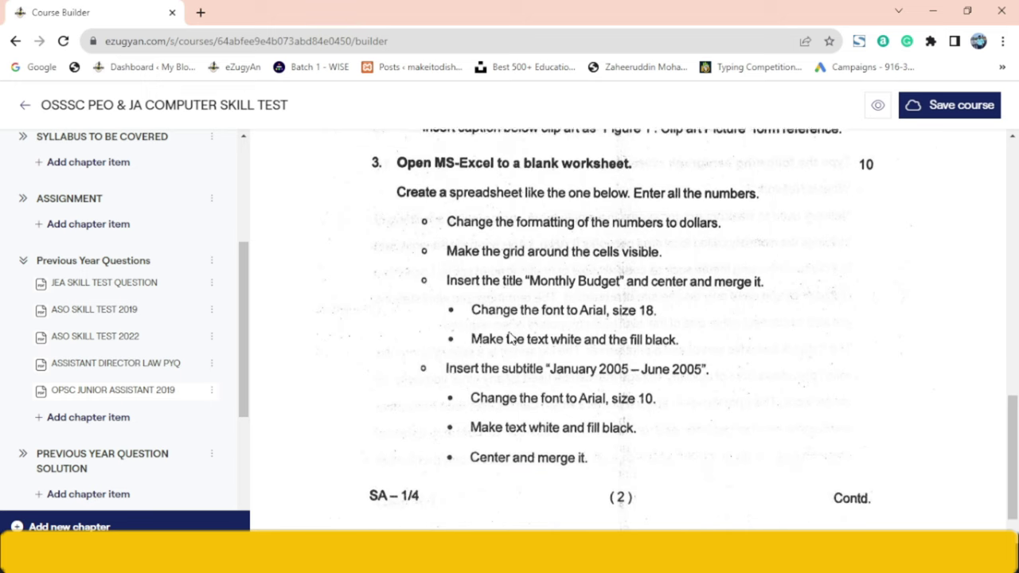
{"action": "scroll", "coordinate": [515, 337], "scroll_direction": "up", "scroll_amount": 1}
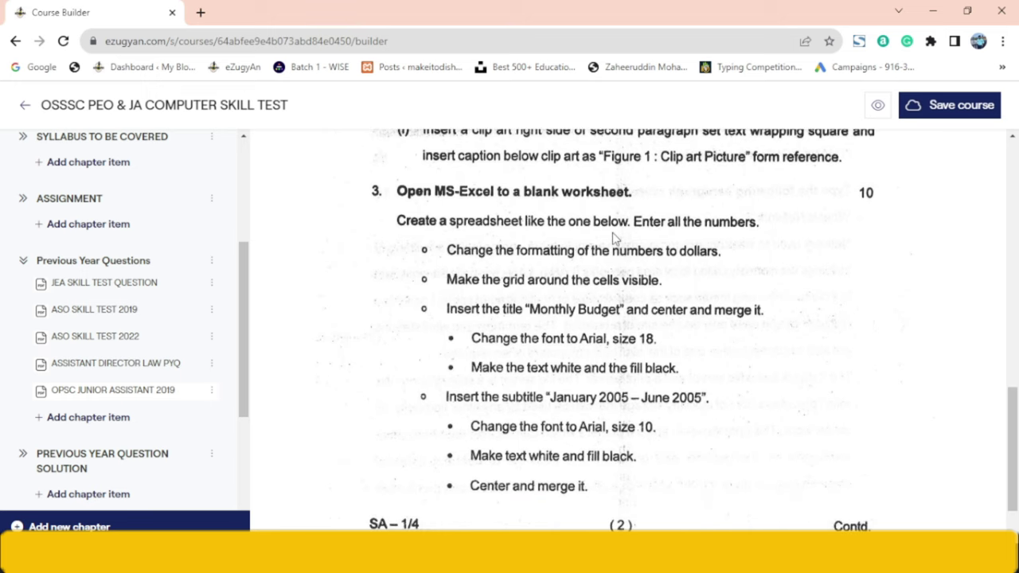
{"action": "left_click", "coordinate": [1017, 365]}
{"action": "scroll", "coordinate": [983, 312], "scroll_direction": "up", "scroll_amount": 3}
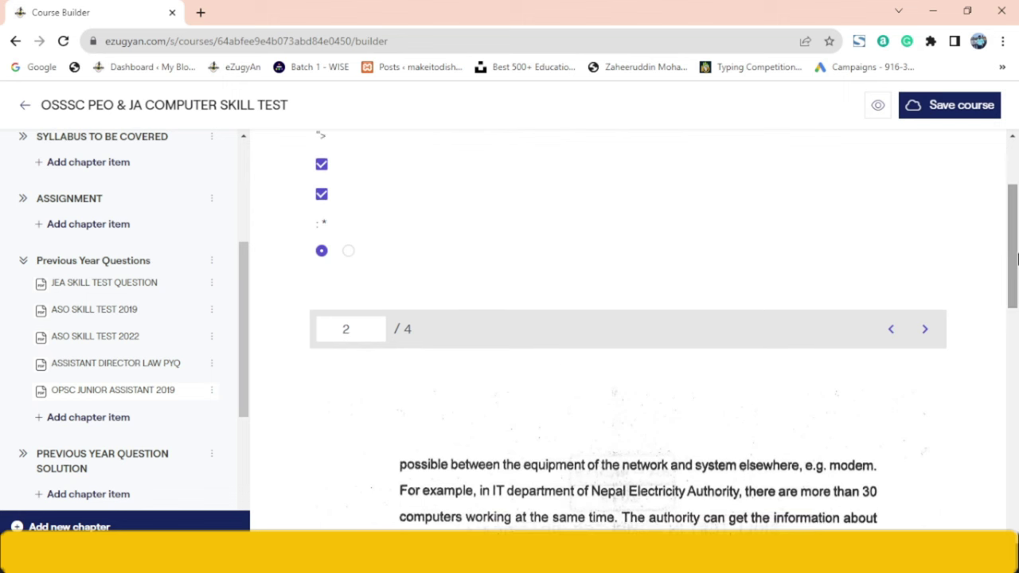
{"action": "left_click", "coordinate": [925, 334]}
{"action": "left_click_drag", "start_coordinate": [1014, 271], "coordinate": [1015, 429]}
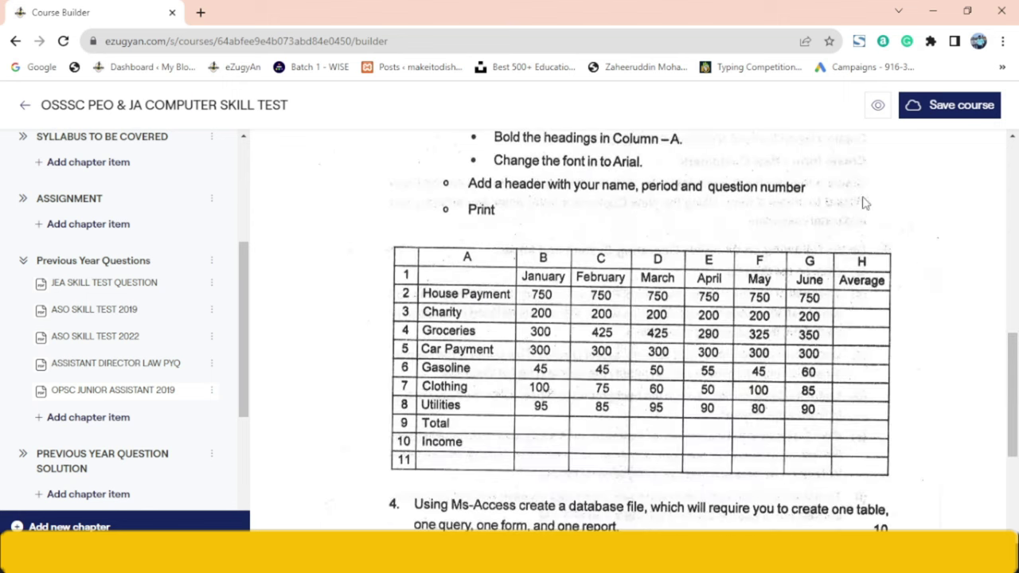
- Capture the Monthly Budget table with FireShot's Capture selection
{"action": "left_click", "coordinate": [858, 40]}
{"action": "left_click", "coordinate": [811, 71]}
{"action": "left_click_drag", "start_coordinate": [740, 418], "coordinate": [894, 478]}
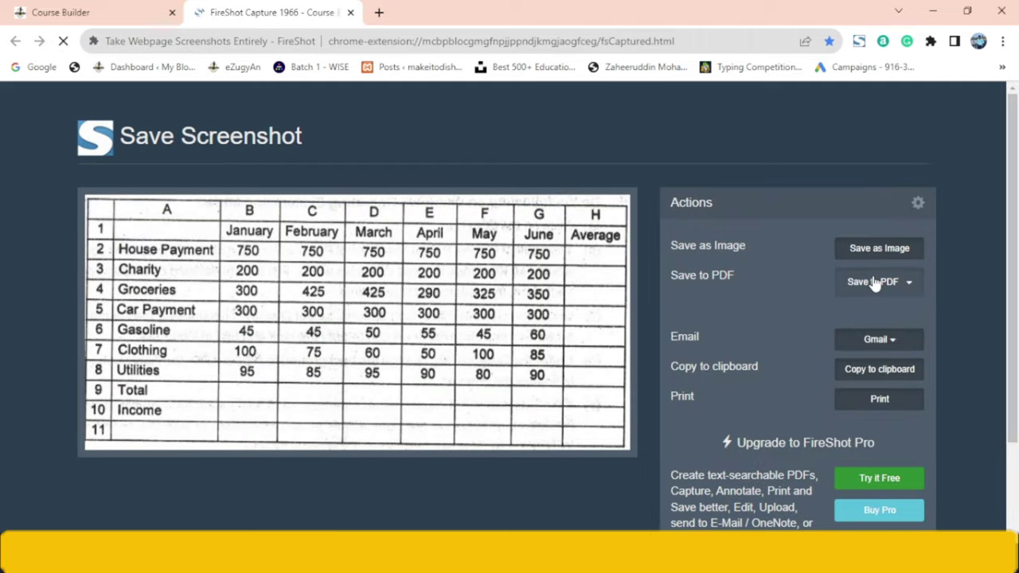
- Save the budget table capture as a PNG image in Downloads
{"action": "left_click", "coordinate": [876, 250]}
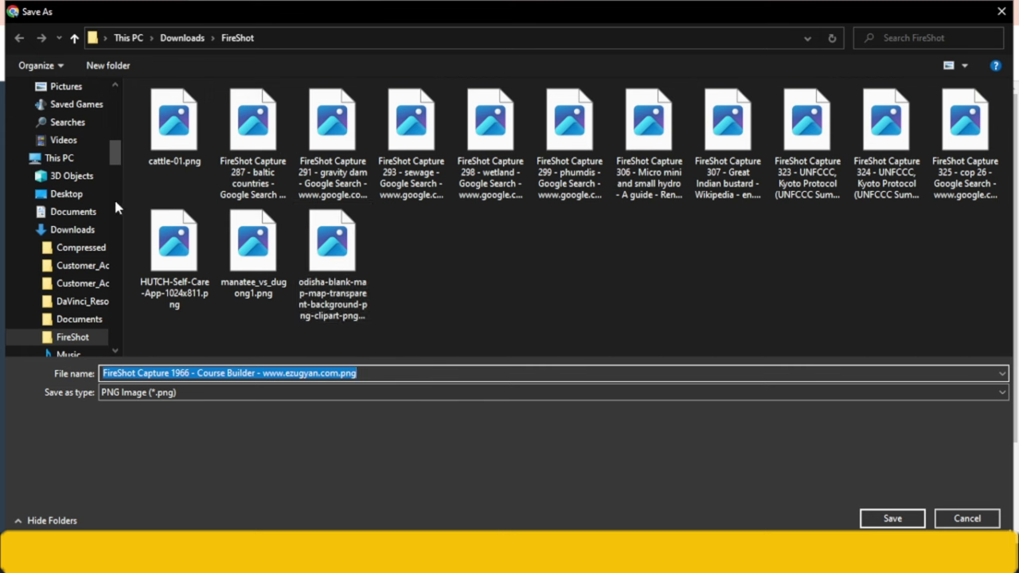
{"action": "left_click", "coordinate": [67, 129]}
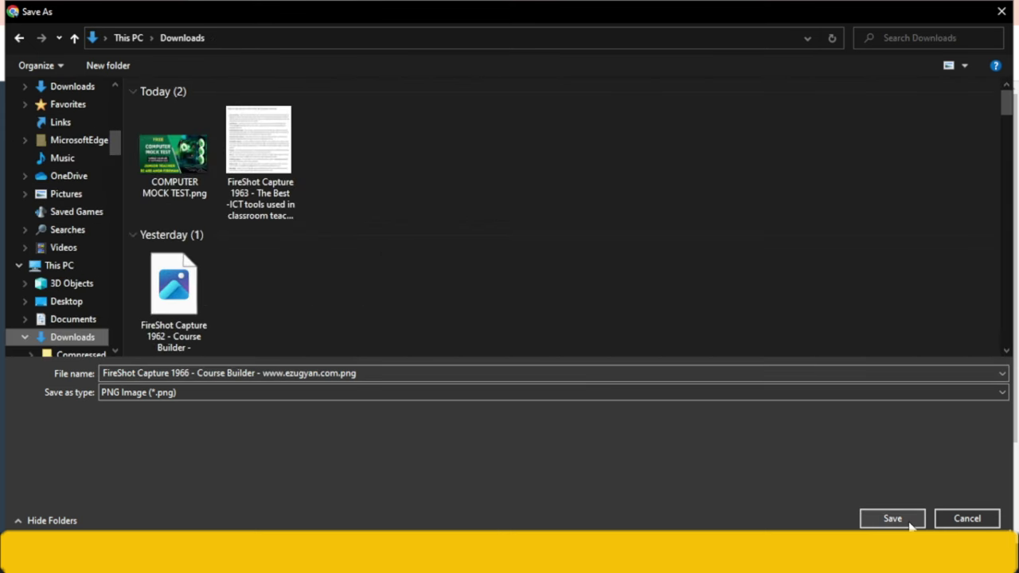
{"action": "left_click", "coordinate": [912, 524]}
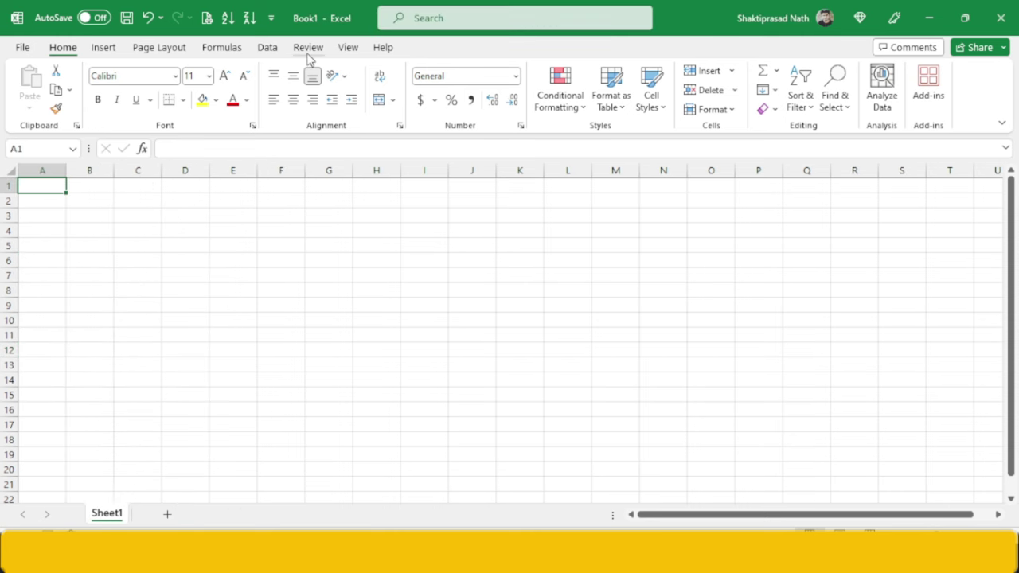
- Import the FireShot Capture 1966 image from Downloads using Data > From Picture > Picture From File
{"action": "left_click", "coordinate": [343, 49]}
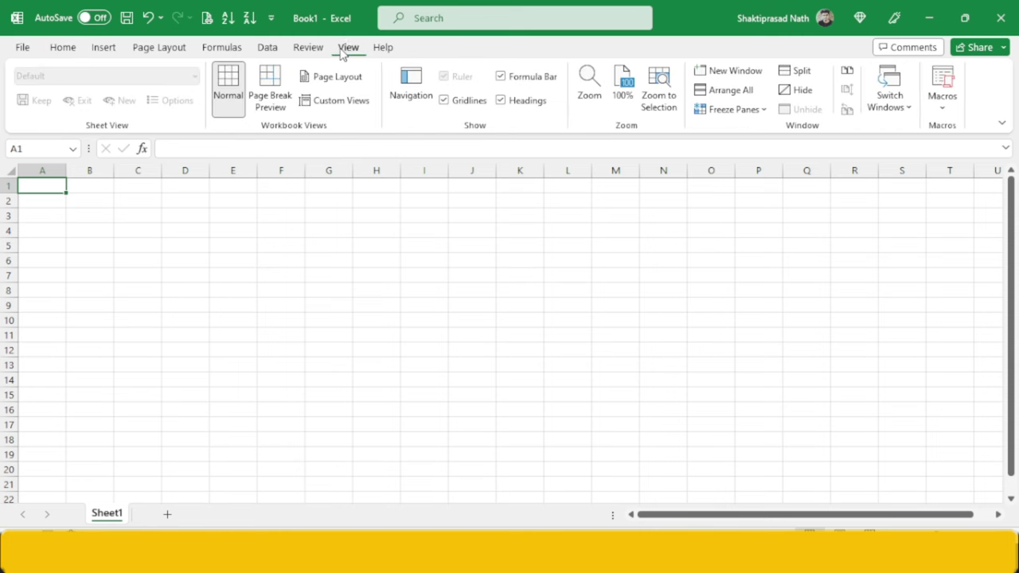
{"action": "left_click", "coordinate": [268, 49]}
{"action": "left_click", "coordinate": [179, 73]}
{"action": "left_click", "coordinate": [183, 92]}
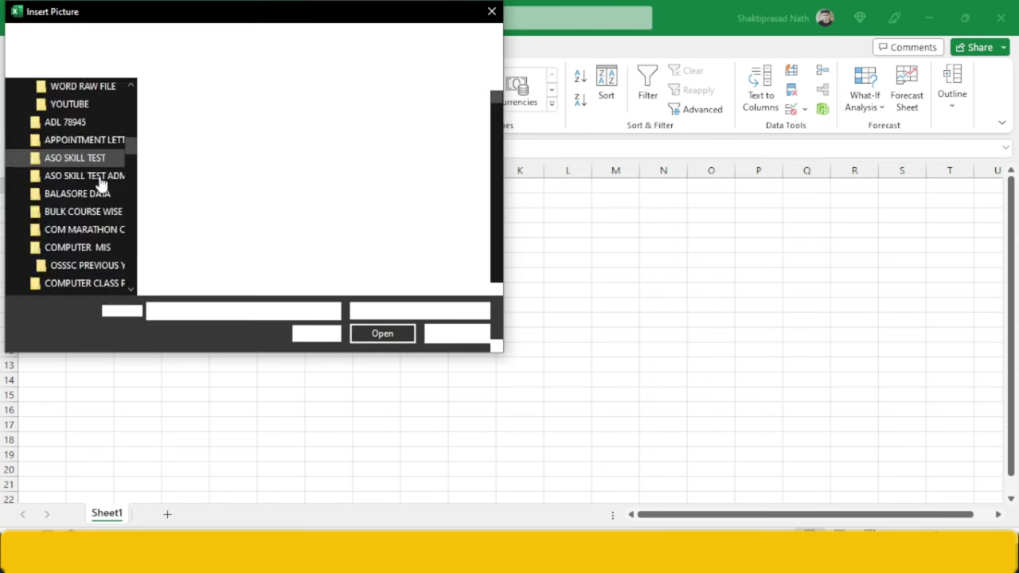
{"action": "left_click_drag", "start_coordinate": [131, 151], "coordinate": [133, 93]}
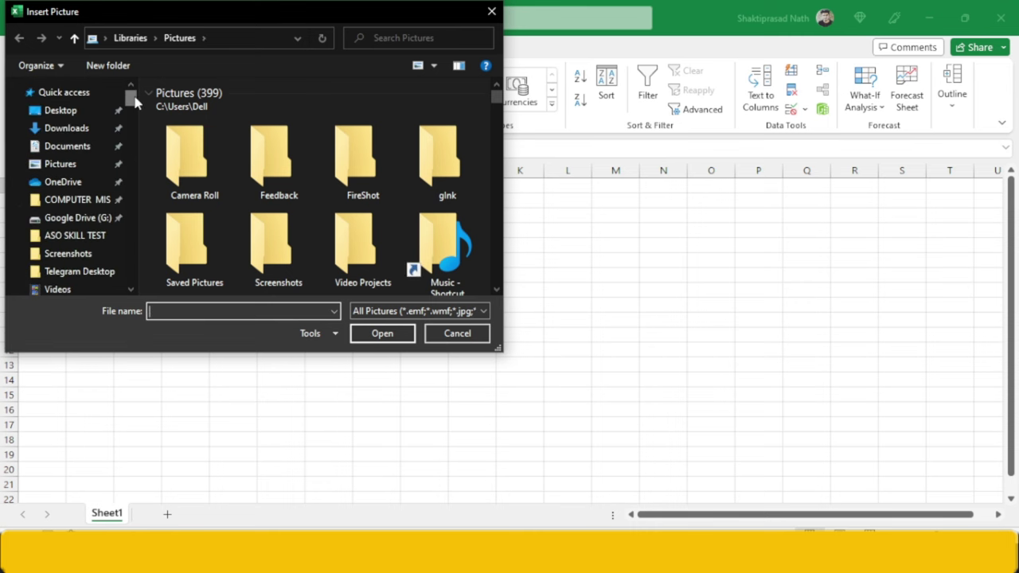
{"action": "left_click", "coordinate": [93, 131]}
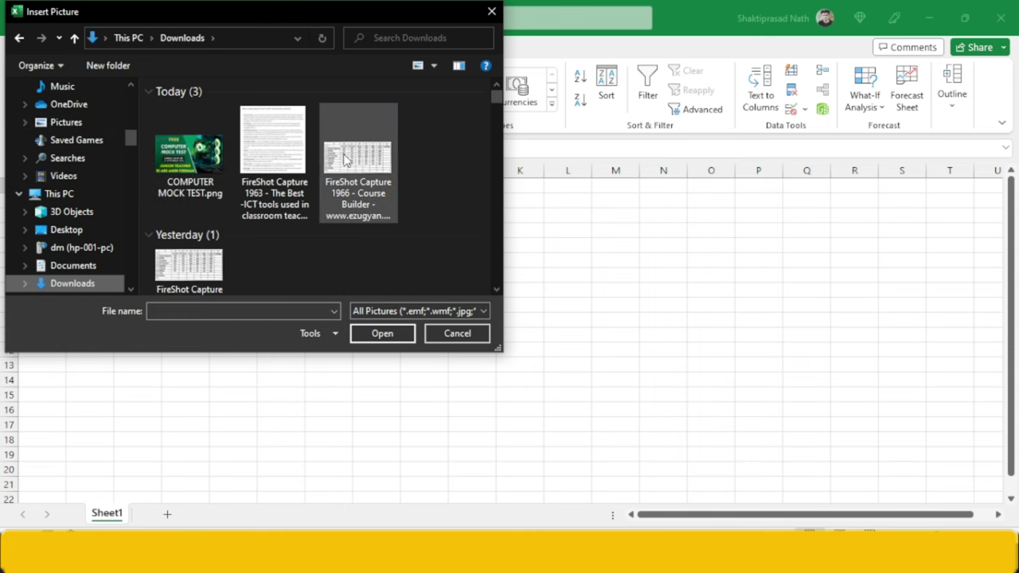
{"action": "left_click", "coordinate": [346, 159]}
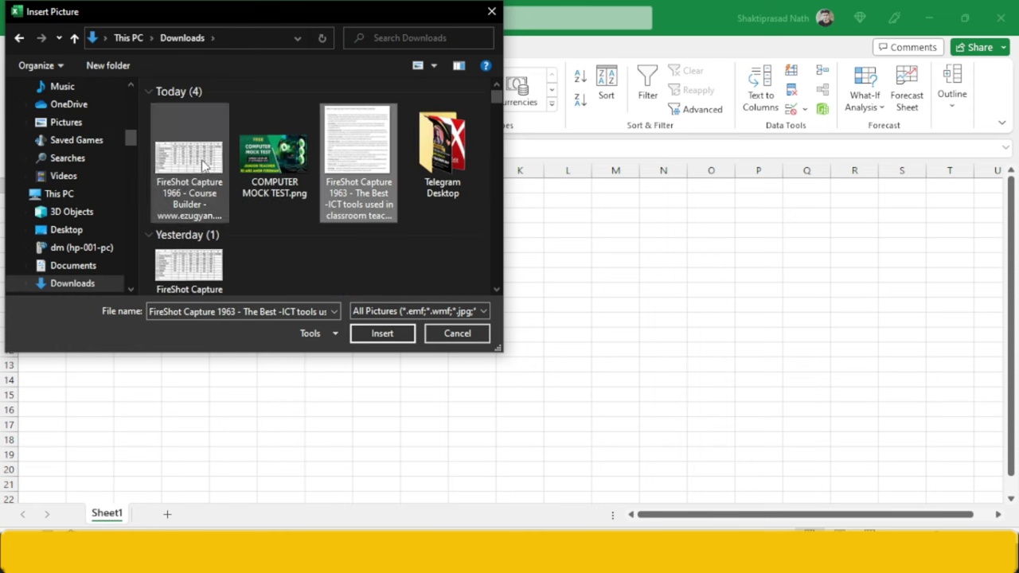
{"action": "double_click", "coordinate": [203, 163]}
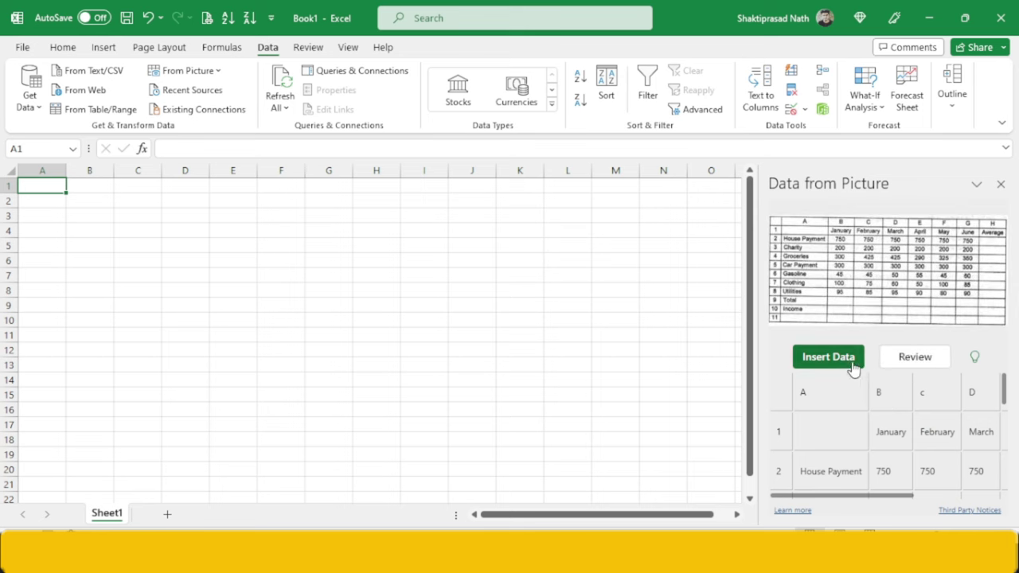
- Insert the recognised table into A1:I12 anyway, then switch to the EXCEL 50 ASSIGNMENTS workbook
{"action": "left_click", "coordinate": [853, 364]}
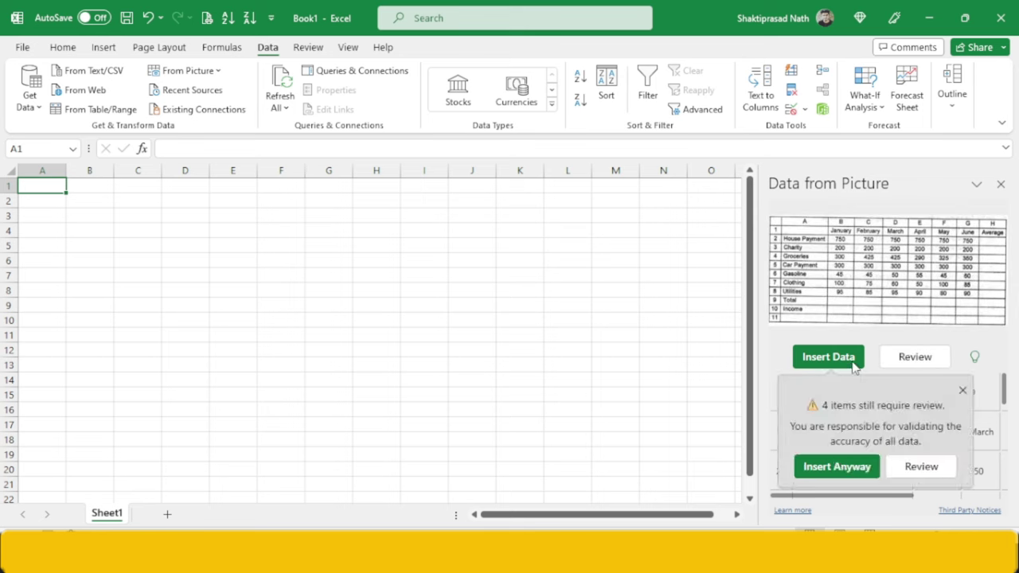
{"action": "left_click", "coordinate": [858, 466]}
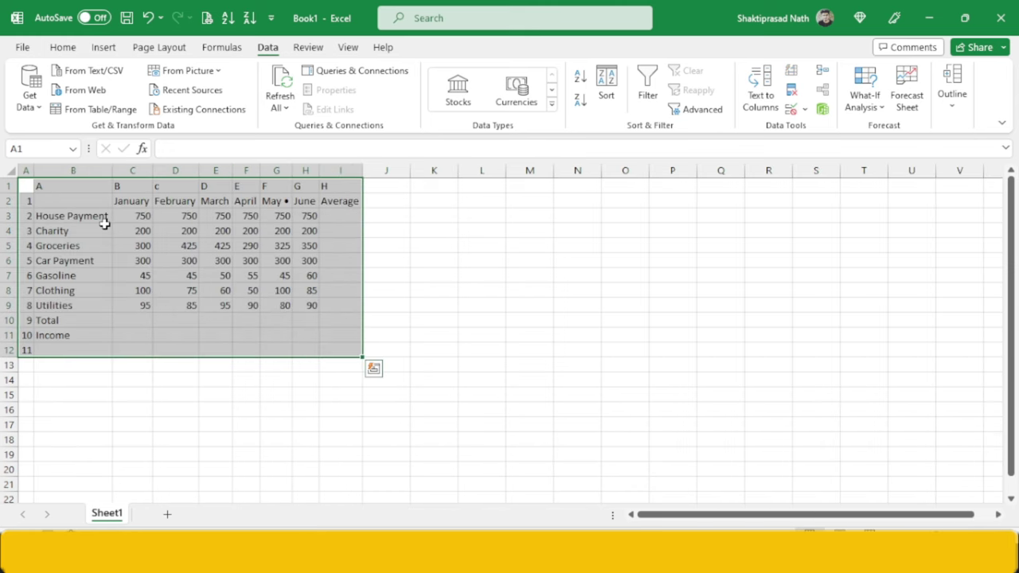
{"action": "left_click", "coordinate": [102, 226]}
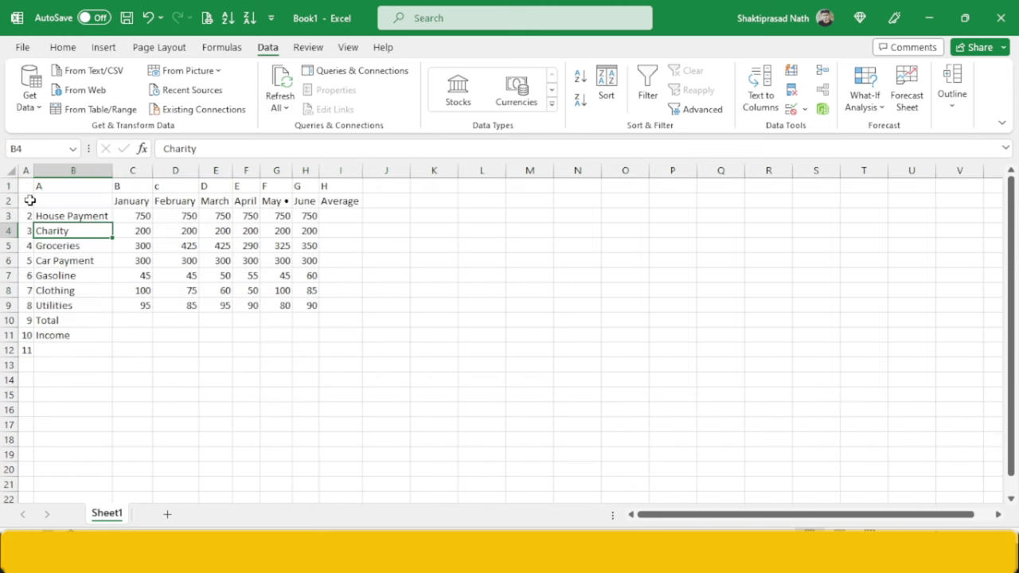
{"action": "key", "text": "alt+Tab"}
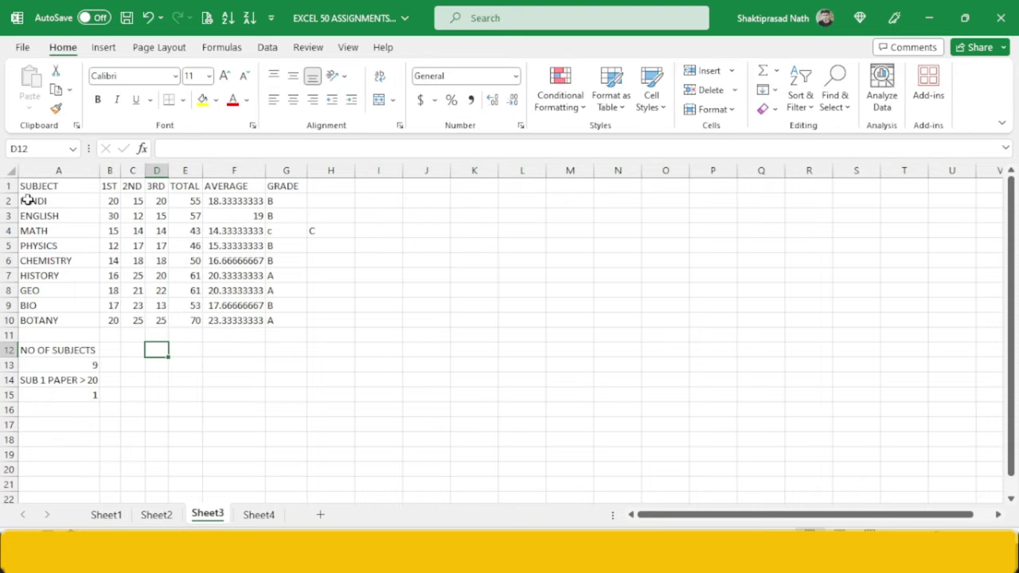
- Save and close the EXCEL 50 ASSIGNMENTS workbook, bringing Book1 back to the front
{"action": "left_click", "coordinate": [1000, 18]}
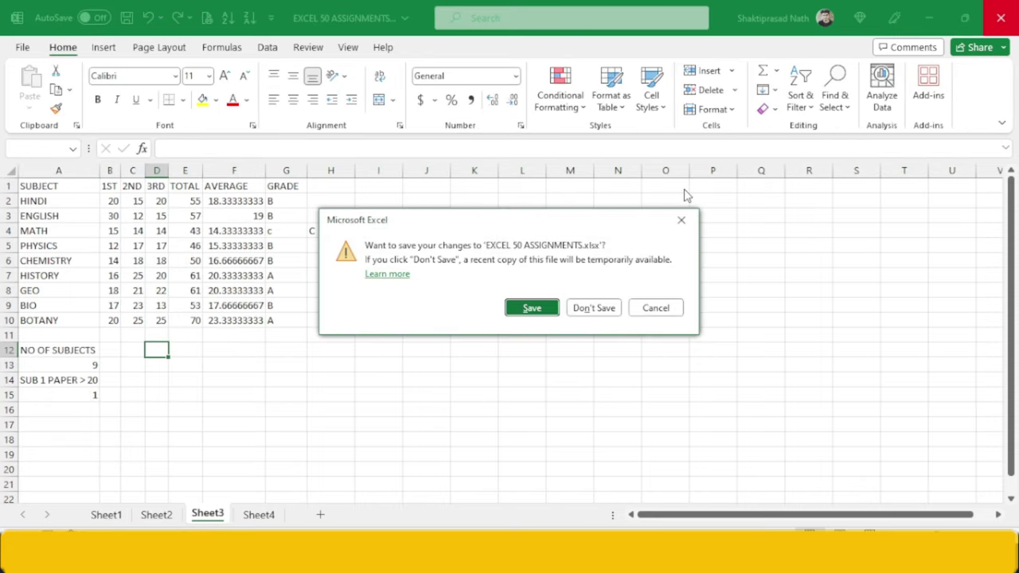
{"action": "left_click", "coordinate": [516, 308]}
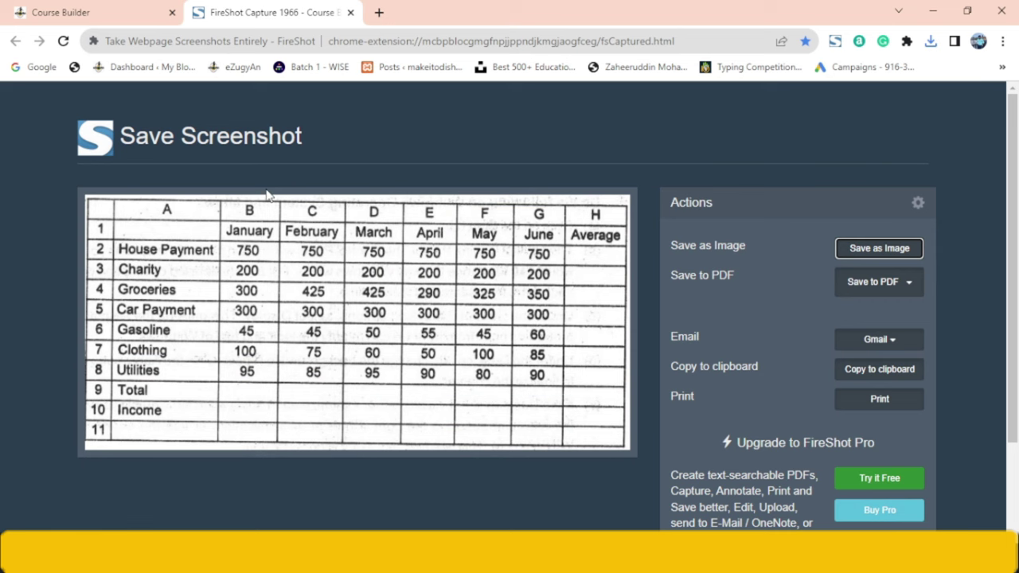
{"action": "key", "text": "alt+Tab"}
{"action": "key", "text": "alt+Tab"}
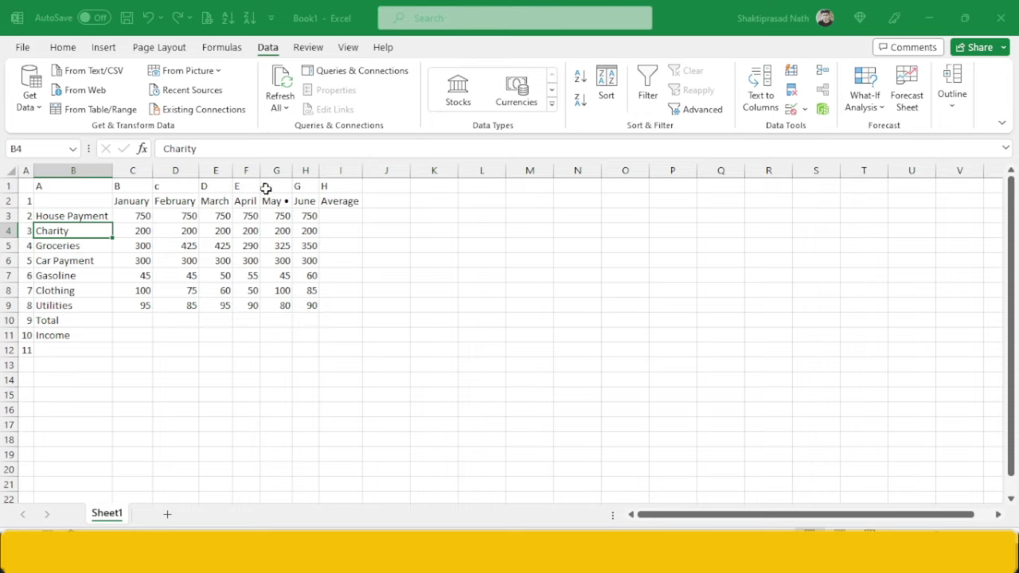
- Copy the row numbers in A2:A12 and paste them one row lower at A3
{"action": "left_click_drag", "start_coordinate": [29, 203], "coordinate": [26, 344]}
{"action": "key", "text": "ctrl+c"}
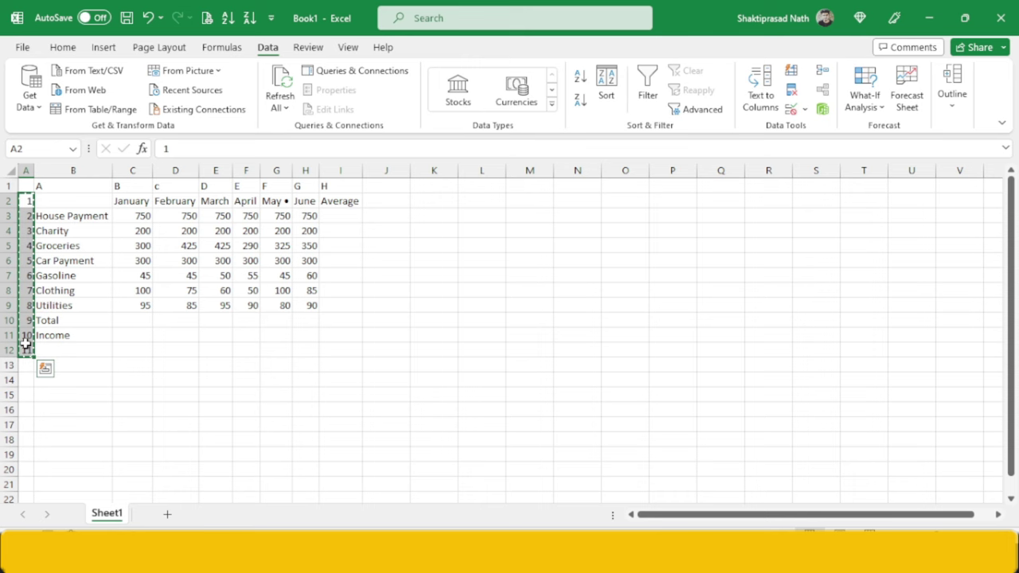
{"action": "left_click", "coordinate": [26, 215]}
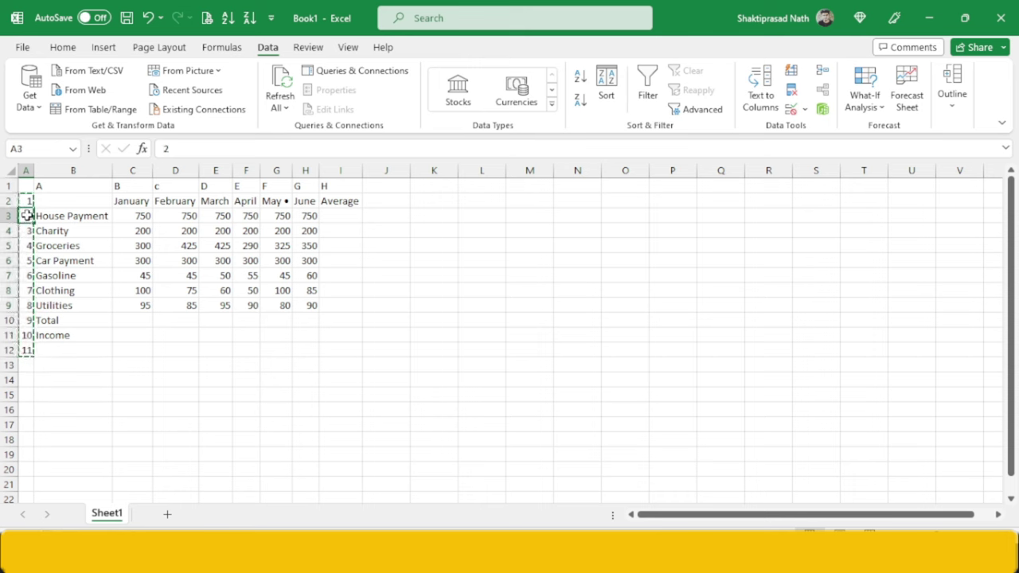
{"action": "key", "text": "ctrl+v"}
{"action": "left_click", "coordinate": [27, 229]}
{"action": "left_click_drag", "start_coordinate": [23, 352], "coordinate": [24, 365]}
- Compare with the reference screenshot and fix column A so numbering runs 1–11 from row 2
{"action": "key", "text": "alt+Tab"}
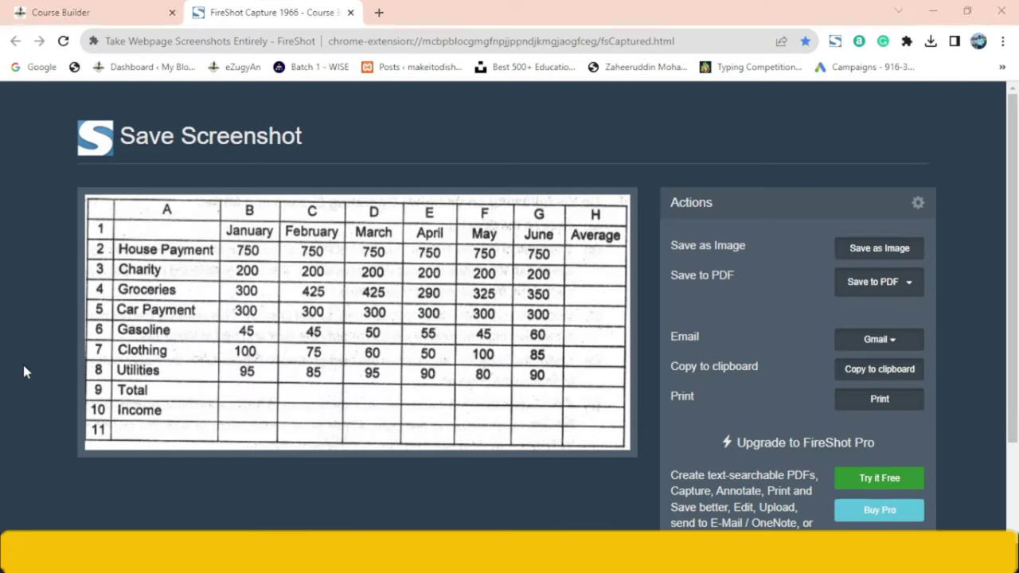
{"action": "key", "text": "alt+Tab"}
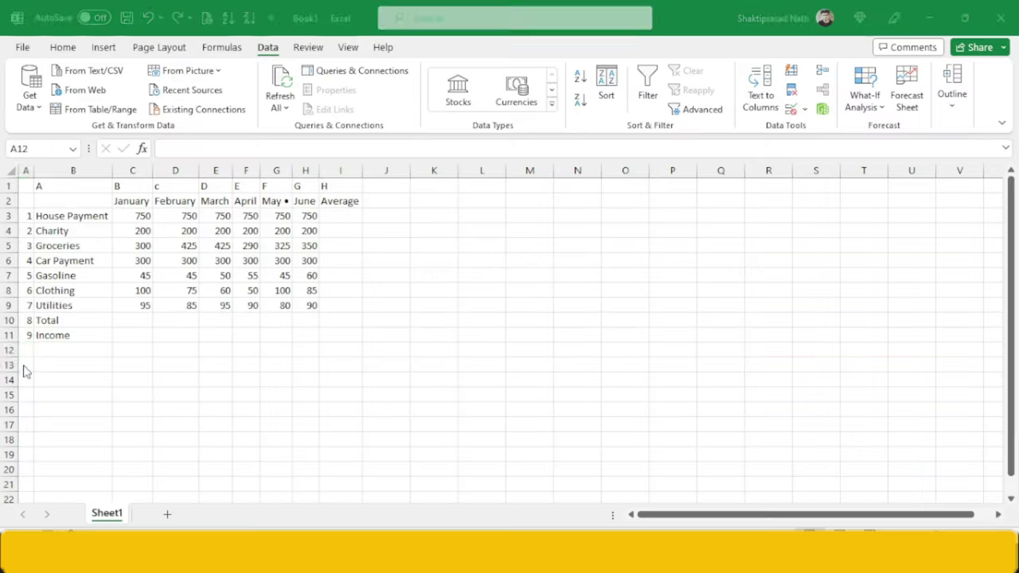
{"action": "key", "text": "ctrl+z"}
{"action": "key", "text": "ctrl+v"}
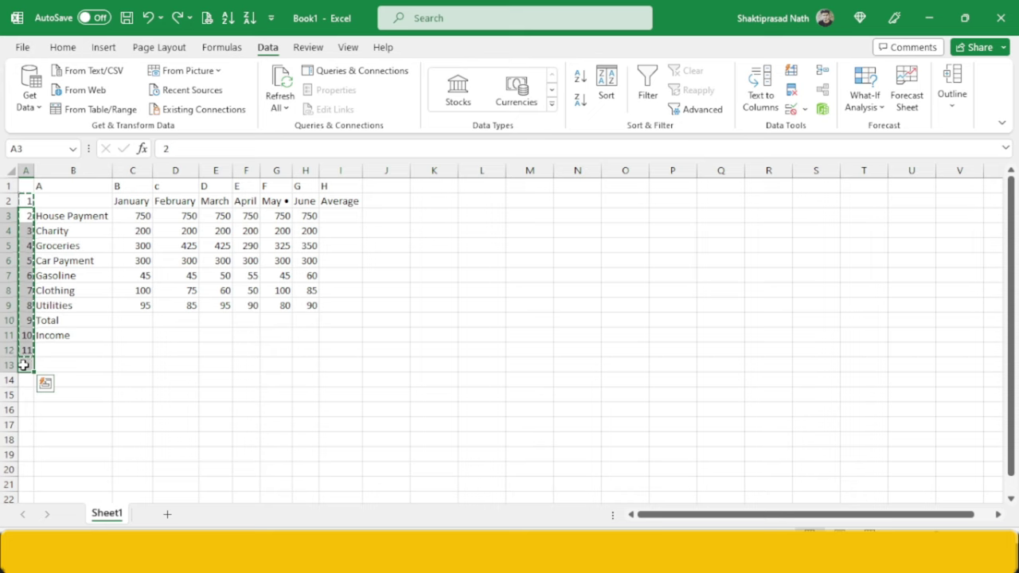
{"action": "left_click", "coordinate": [24, 364]}
{"action": "left_click_drag", "start_coordinate": [24, 365], "coordinate": [69, 365]}
{"action": "key", "text": "alt+Tab"}
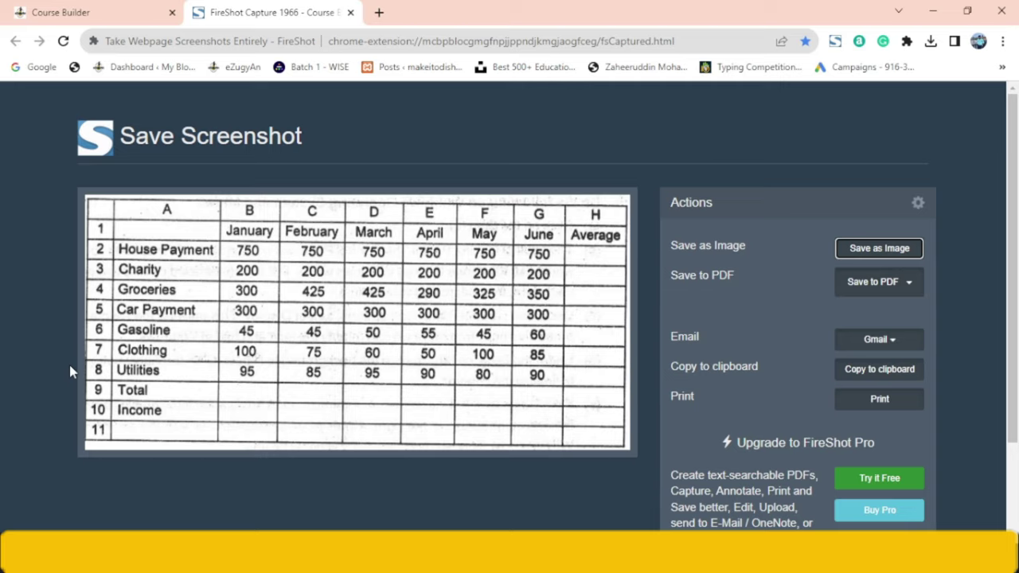
{"action": "key", "text": "alt+Tab"}
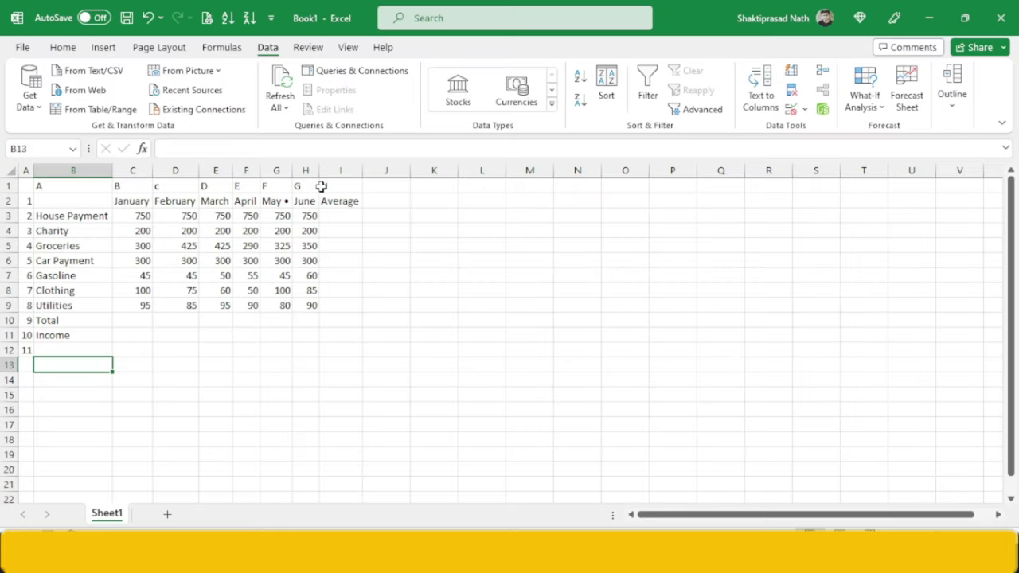
- Edit the G2 heading so it reads plain May
{"action": "double_click", "coordinate": [289, 199]}
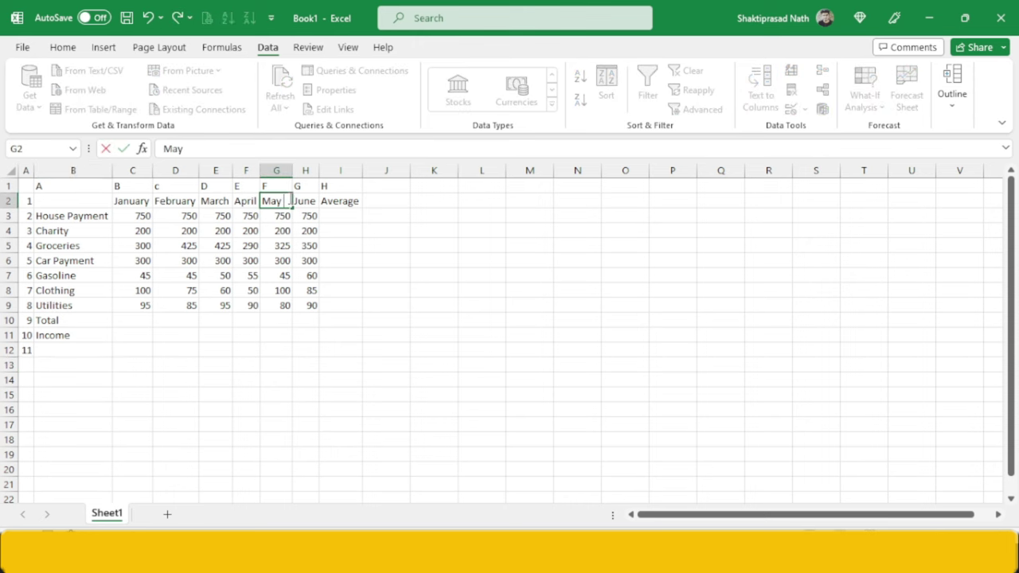
{"action": "left_click", "coordinate": [262, 301]}
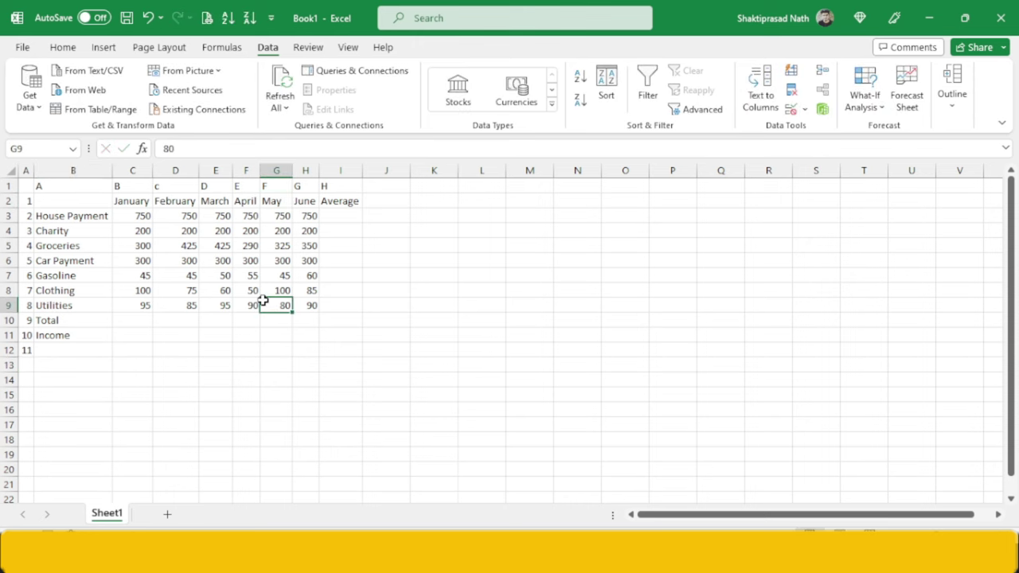
{"action": "key", "text": "alt+Tab"}
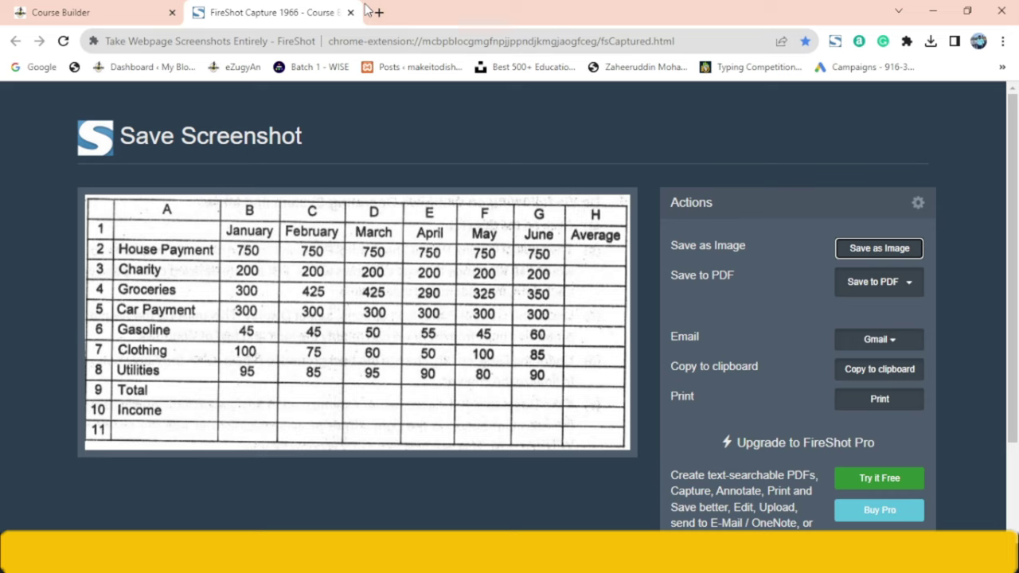
- Close the FireShot tab, go back to question page 2 / 4, and select C3:H9 in Excel
{"action": "left_click", "coordinate": [350, 12]}
{"action": "scroll", "coordinate": [528, 323], "scroll_direction": "down", "scroll_amount": 1}
{"action": "scroll", "coordinate": [529, 324], "scroll_direction": "up", "scroll_amount": 5}
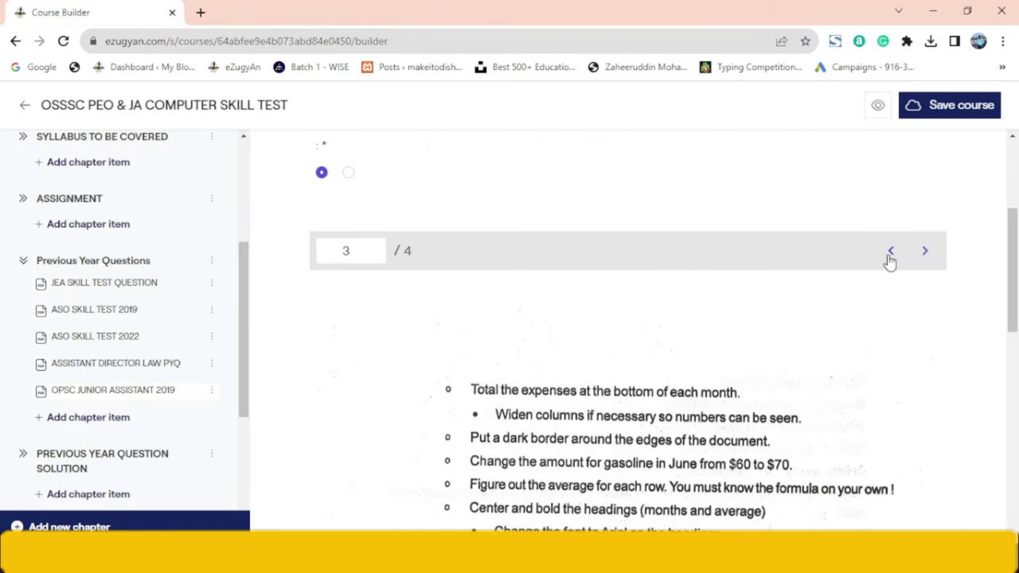
{"action": "left_click", "coordinate": [889, 259]}
{"action": "scroll", "coordinate": [603, 328], "scroll_direction": "down", "scroll_amount": 5}
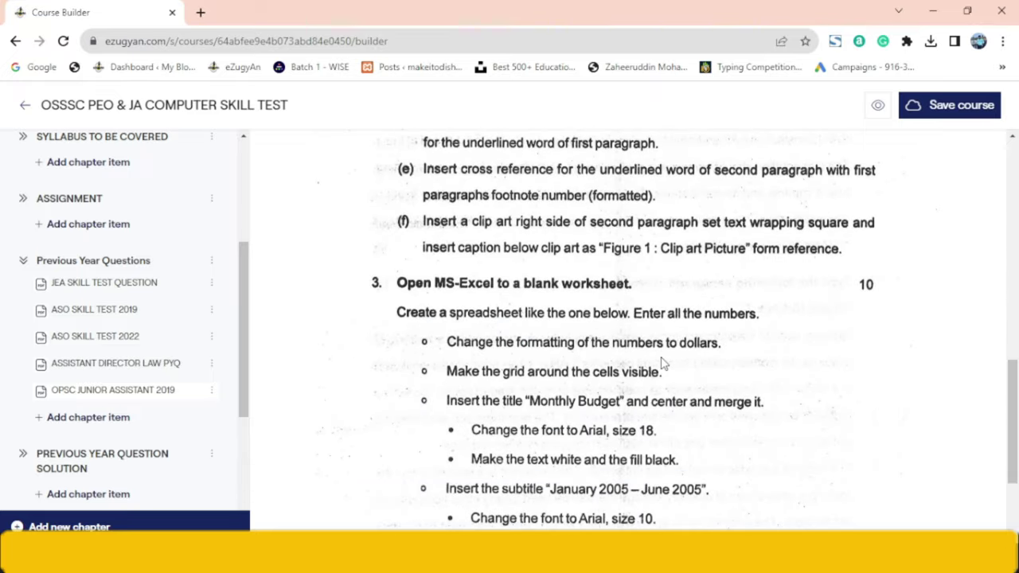
{"action": "key", "text": "alt+Tab"}
{"action": "left_click_drag", "start_coordinate": [138, 213], "coordinate": [312, 307]}
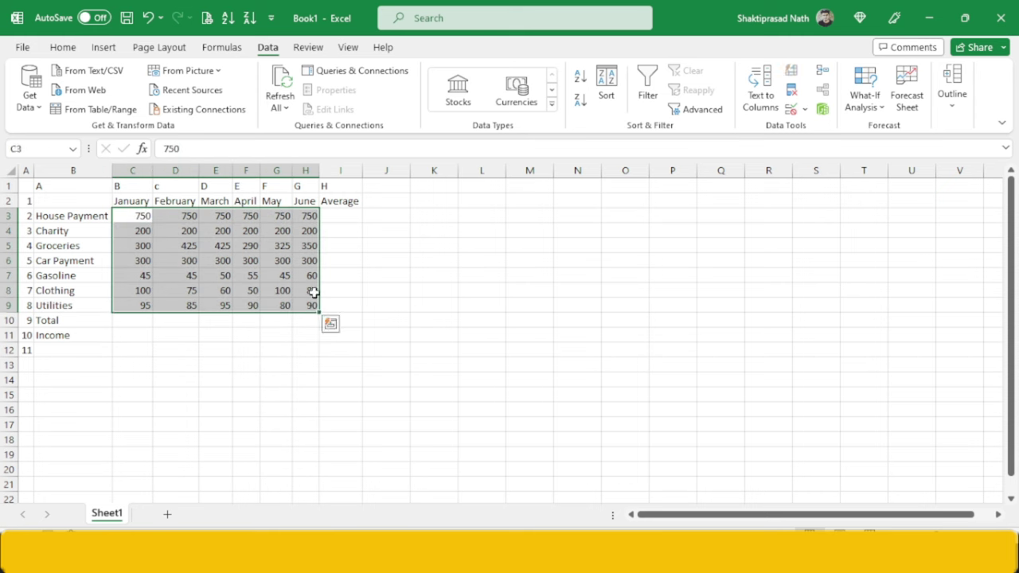
- Format the expense figures as Accounting dollar amounts with zero decimal places
{"action": "left_click", "coordinate": [63, 48]}
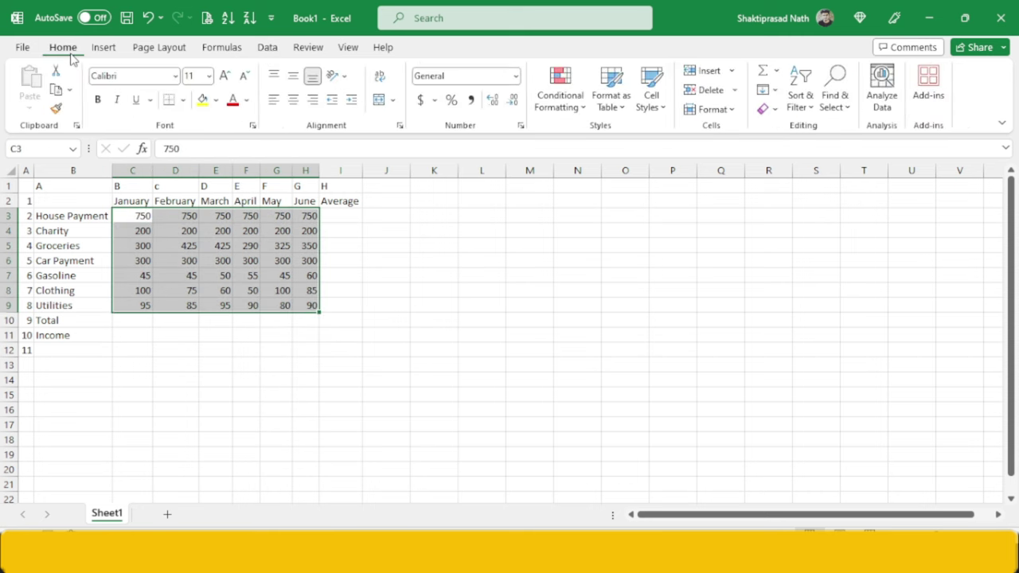
{"action": "left_click", "coordinate": [420, 100]}
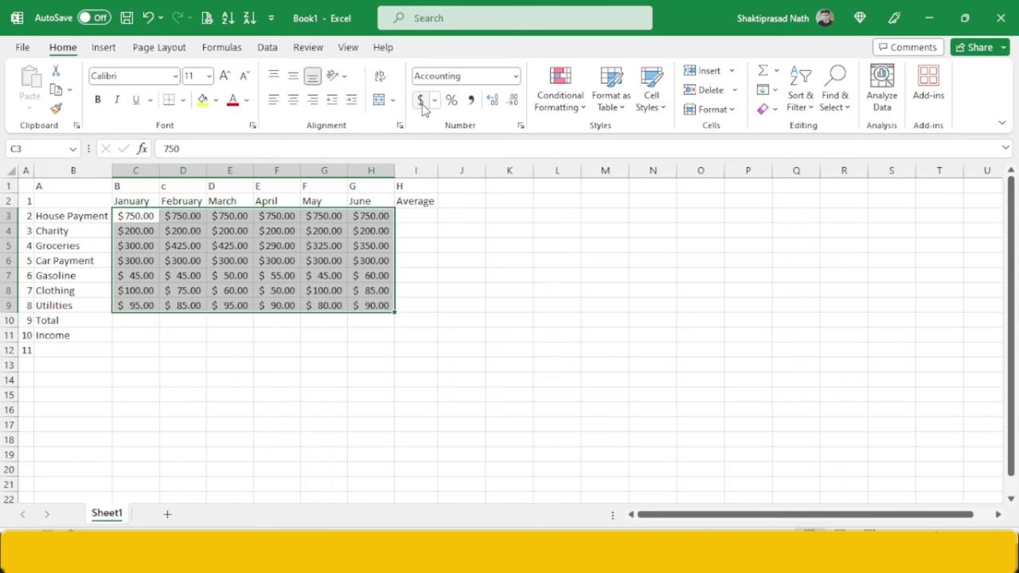
{"action": "left_click", "coordinate": [493, 101]}
{"action": "left_click", "coordinate": [513, 101]}
{"action": "left_click", "coordinate": [513, 100]}
{"action": "left_click", "coordinate": [514, 100]}
{"action": "left_click", "coordinate": [347, 276]}
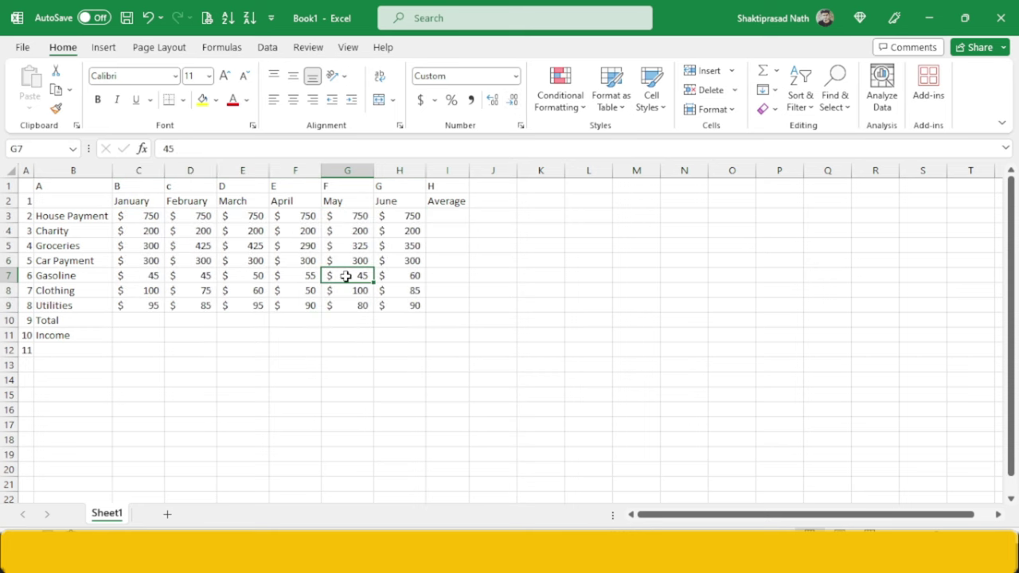
{"action": "key", "text": "alt+Tab"}
{"action": "key", "text": "alt+Tab"}
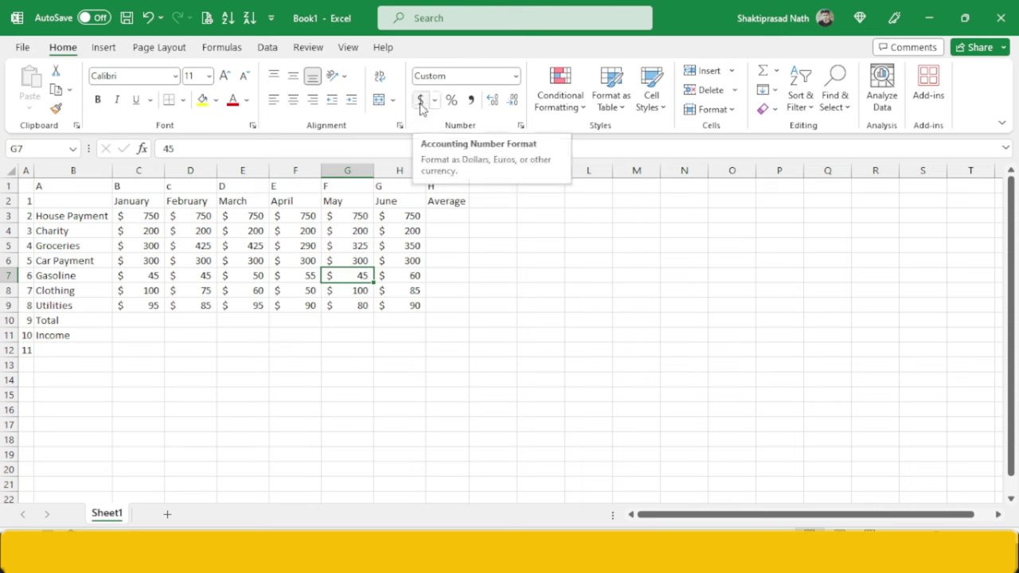
{"action": "key", "text": "alt+Tab"}
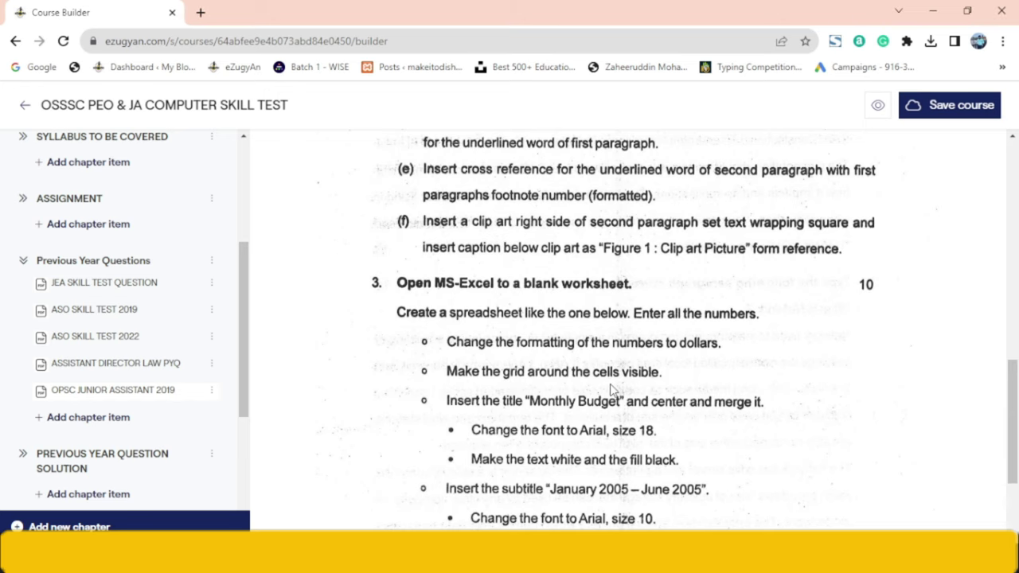
- Check Book1's print preview with Ctrl+P, then return to the worksheet
{"action": "key", "text": "alt+Tab"}
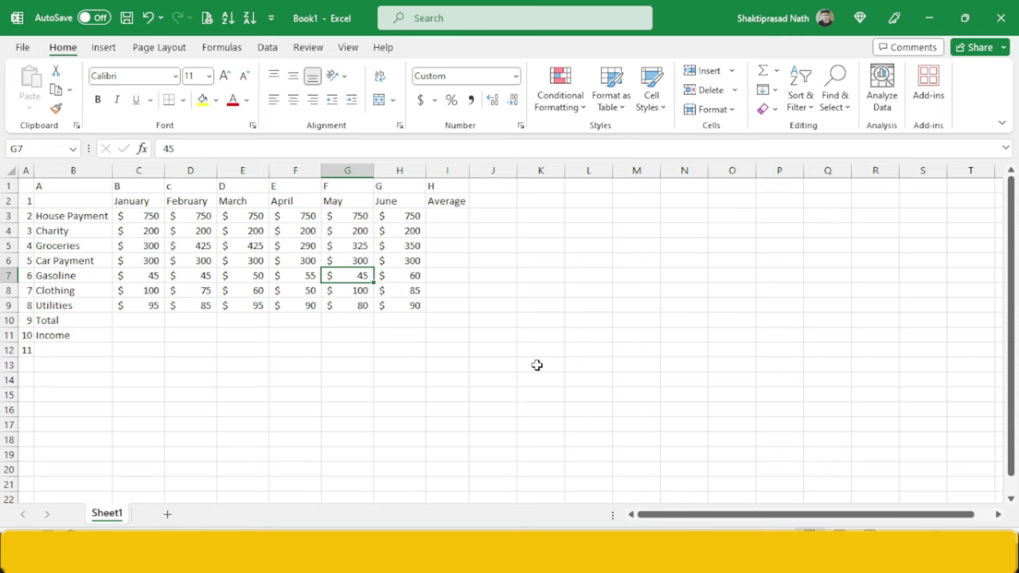
{"action": "key", "text": "ctrl+p"}
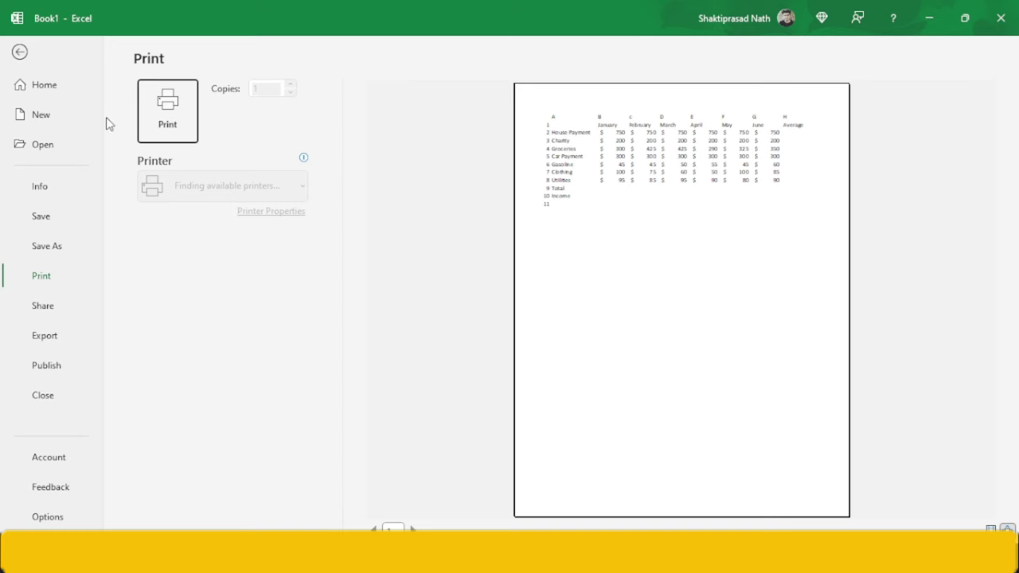
{"action": "left_click", "coordinate": [35, 68]}
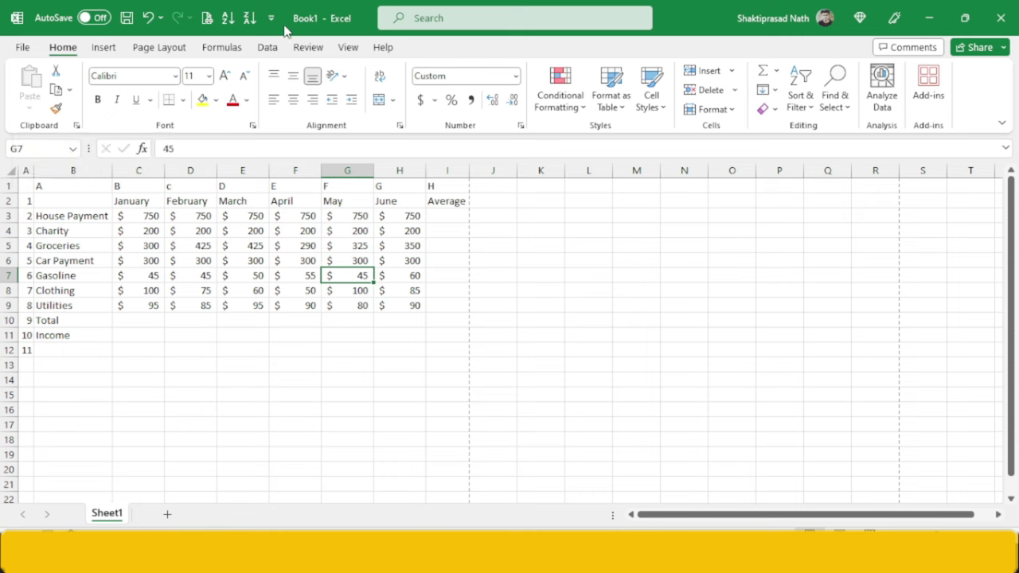
- Toggle the View gridlines off and on, leaving them shown, then review the title instructions
{"action": "left_click", "coordinate": [348, 48]}
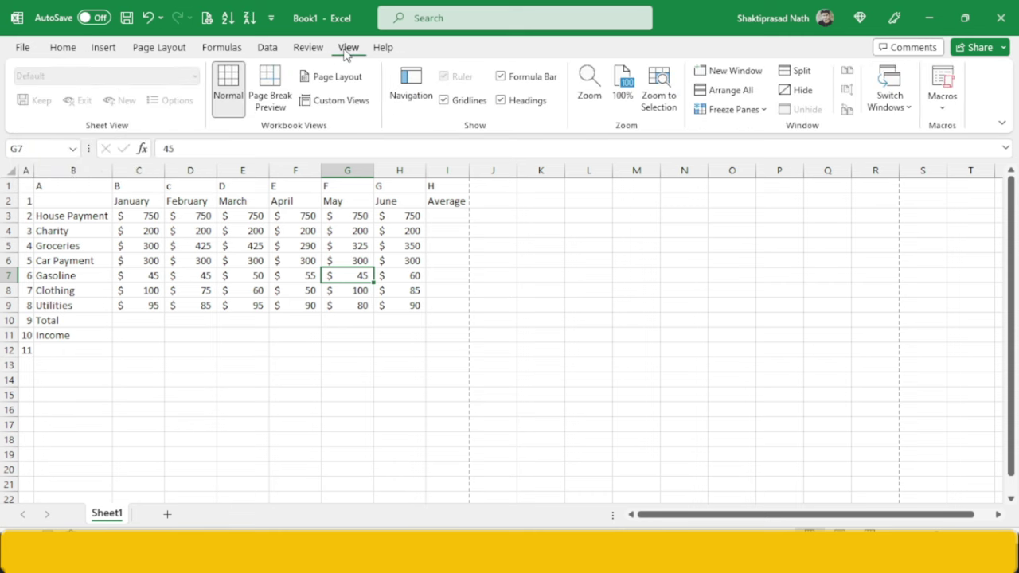
{"action": "left_click", "coordinate": [442, 102]}
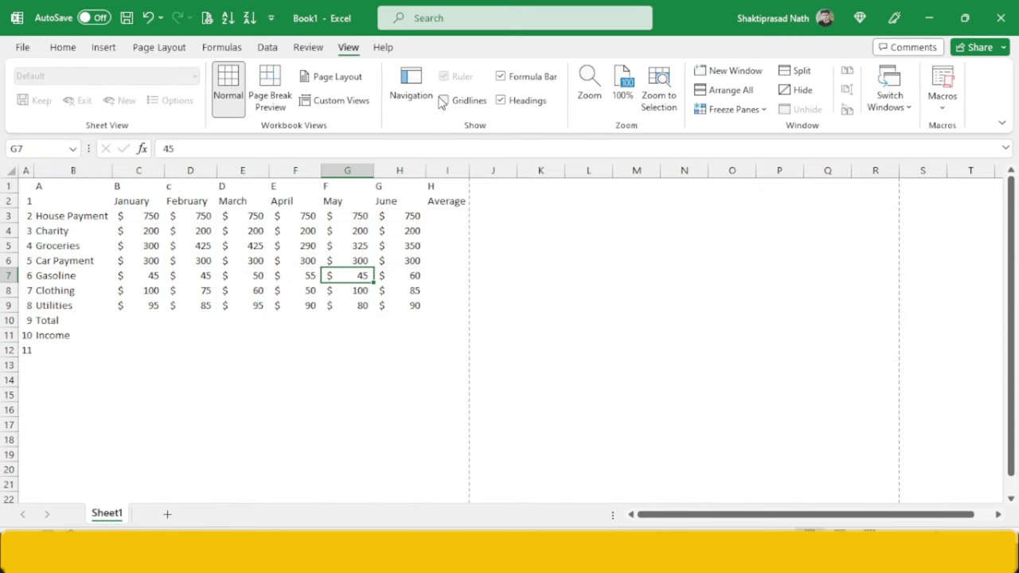
{"action": "left_click", "coordinate": [444, 101]}
{"action": "left_click", "coordinate": [443, 101]}
{"action": "left_click", "coordinate": [444, 101]}
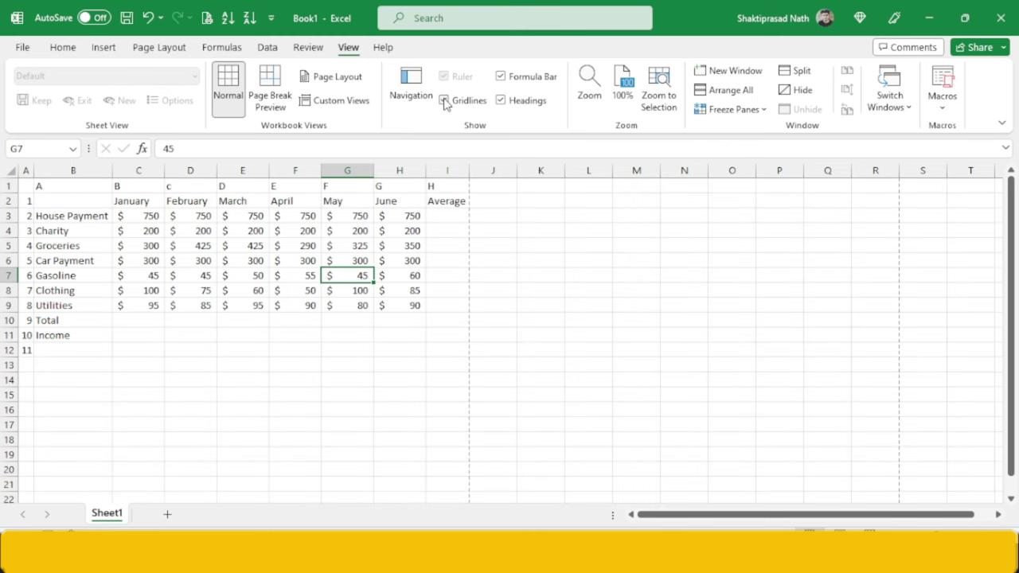
{"action": "left_click", "coordinate": [444, 102]}
{"action": "left_click", "coordinate": [443, 101]}
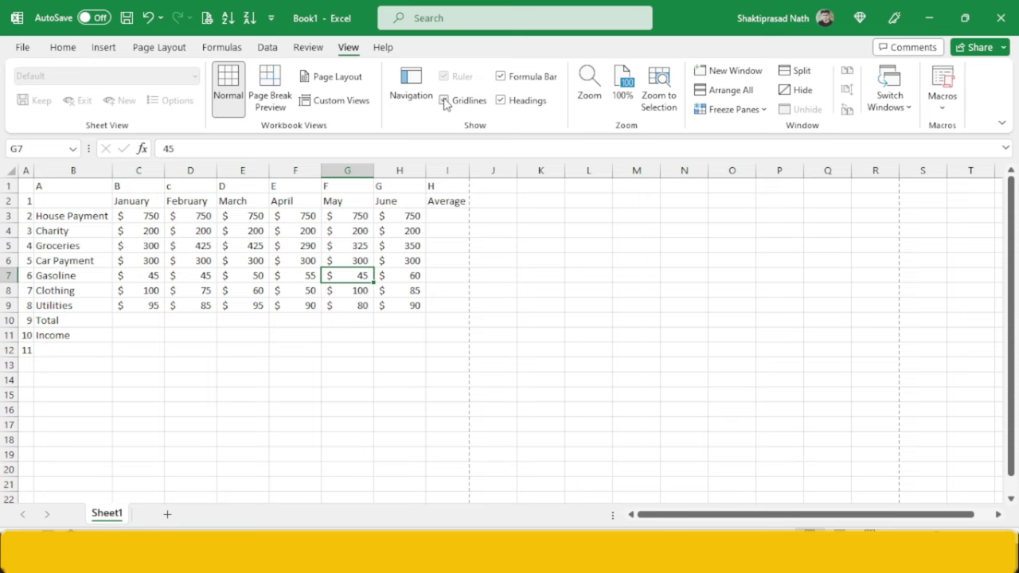
{"action": "left_click", "coordinate": [297, 248]}
{"action": "key", "text": "alt+Tab"}
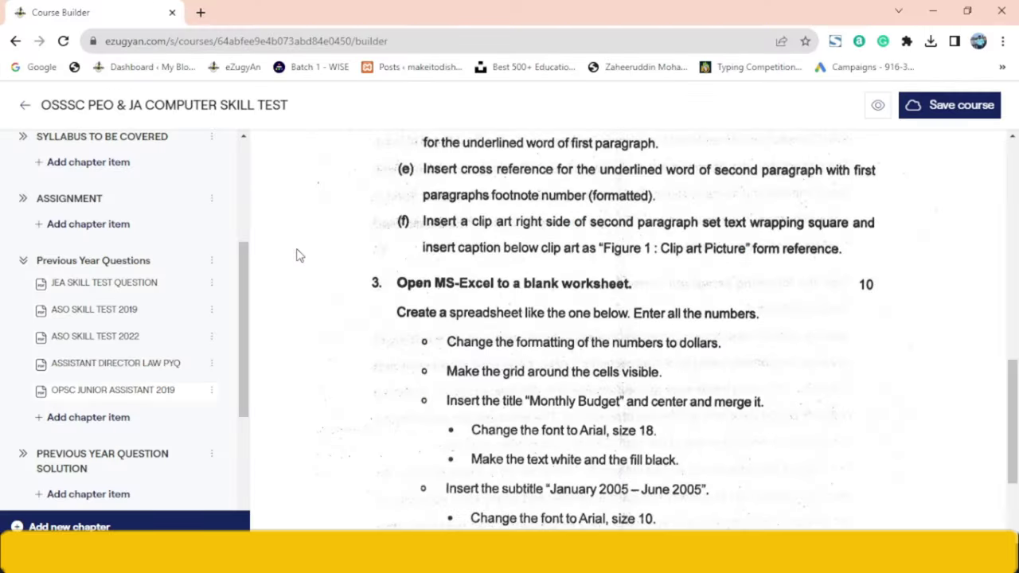
{"action": "scroll", "coordinate": [593, 424], "scroll_direction": "down", "scroll_amount": 1}
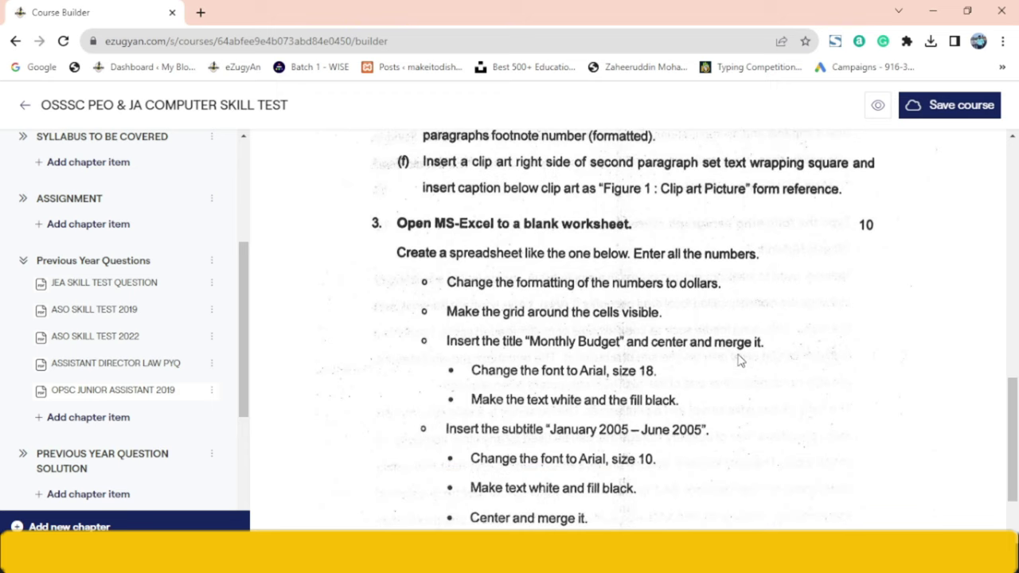
- Insert a blank row above the budget table at row 1
{"action": "key", "text": "alt+Tab"}
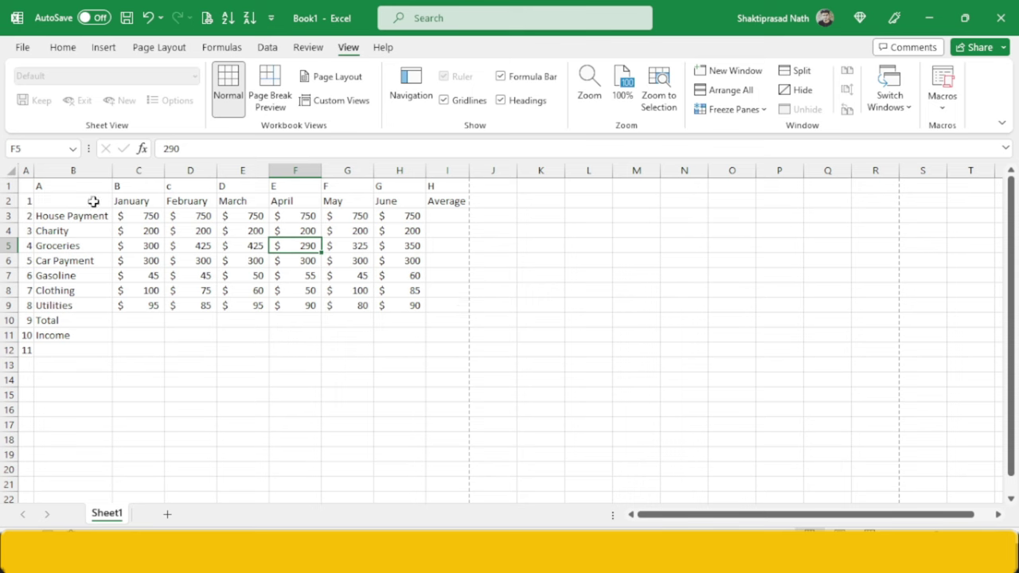
{"action": "left_click", "coordinate": [8, 185]}
{"action": "right_click", "coordinate": [8, 186]}
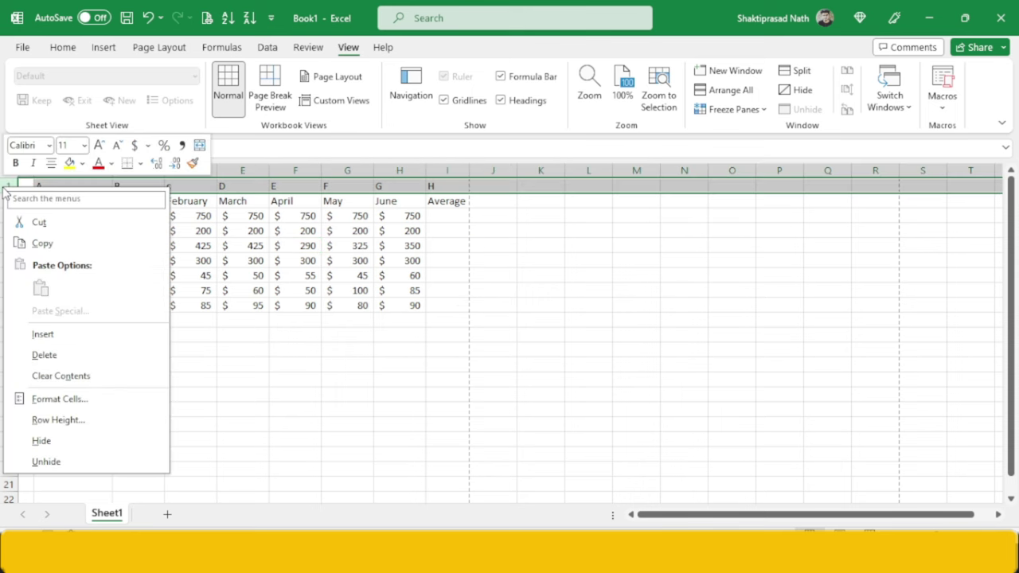
{"action": "left_click", "coordinate": [46, 335]}
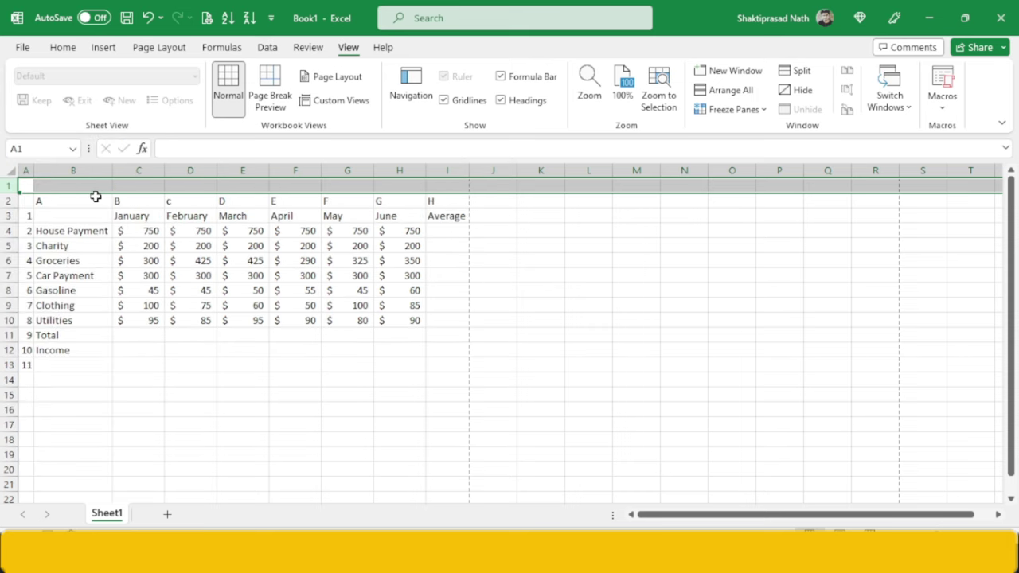
- Merge and centre cells A1 through I1 into a single title cell
{"action": "left_click", "coordinate": [86, 197]}
{"action": "double_click", "coordinate": [25, 186]}
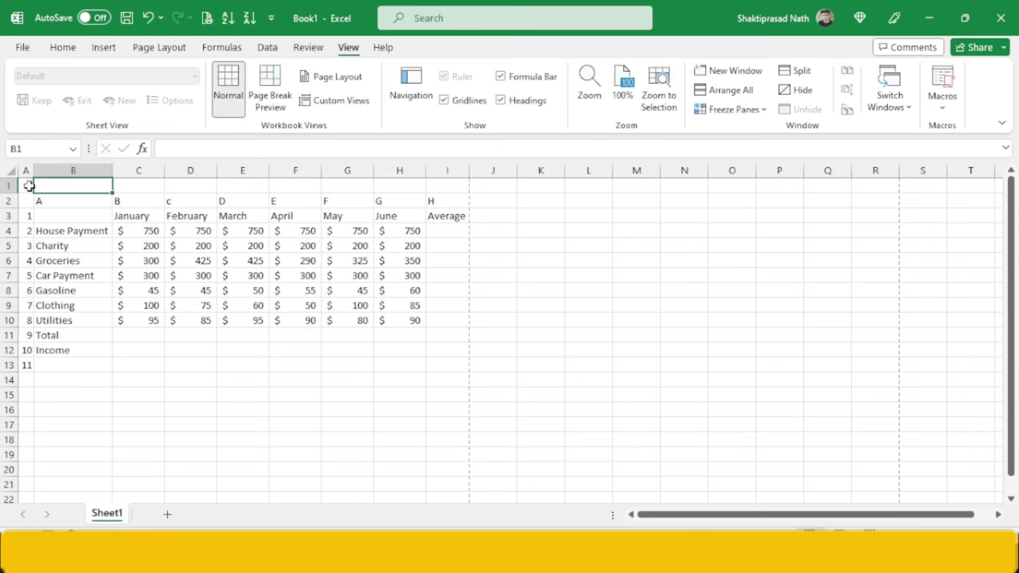
{"action": "left_click_drag", "start_coordinate": [27, 186], "coordinate": [431, 184]}
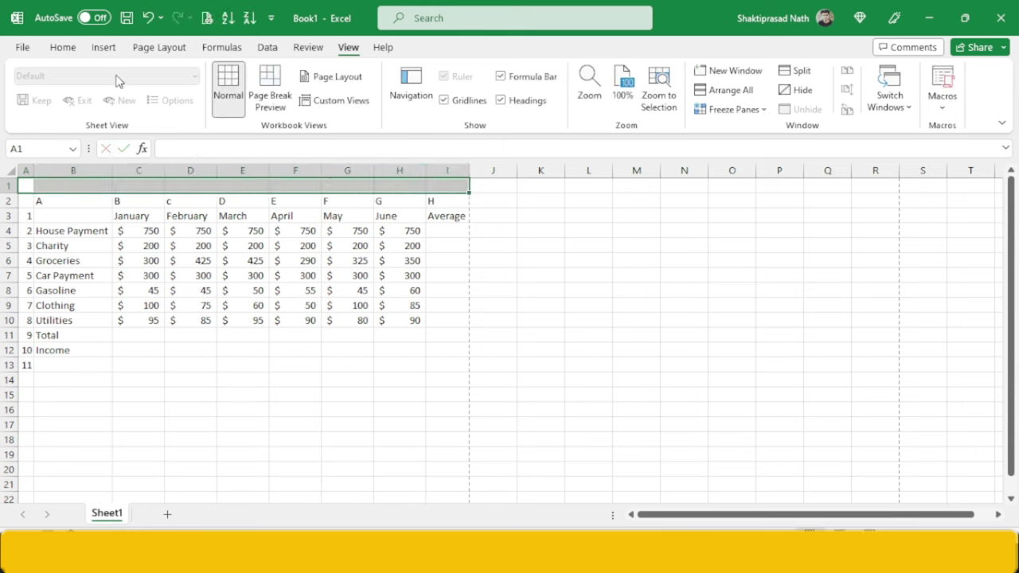
{"action": "left_click", "coordinate": [64, 49]}
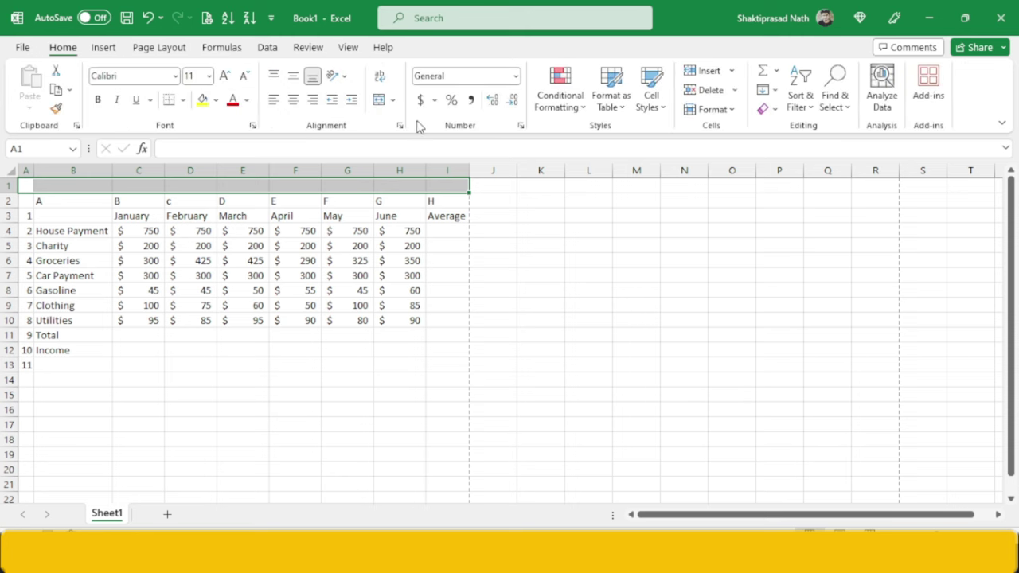
{"action": "left_click", "coordinate": [383, 102]}
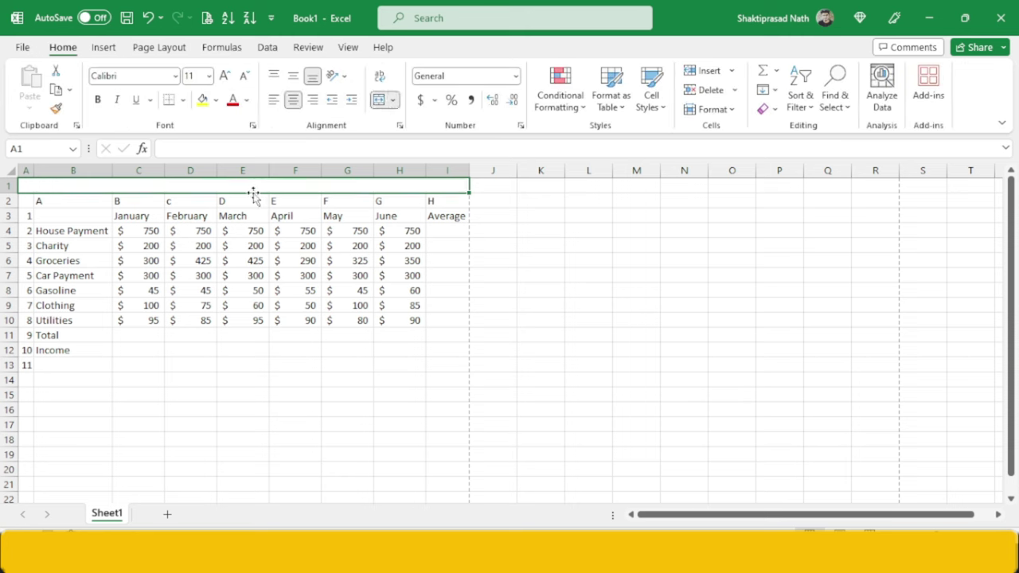
- Type the title 'Monthly Budget' into merged cell A1 and select its text
{"action": "key", "text": "alt+Tab"}
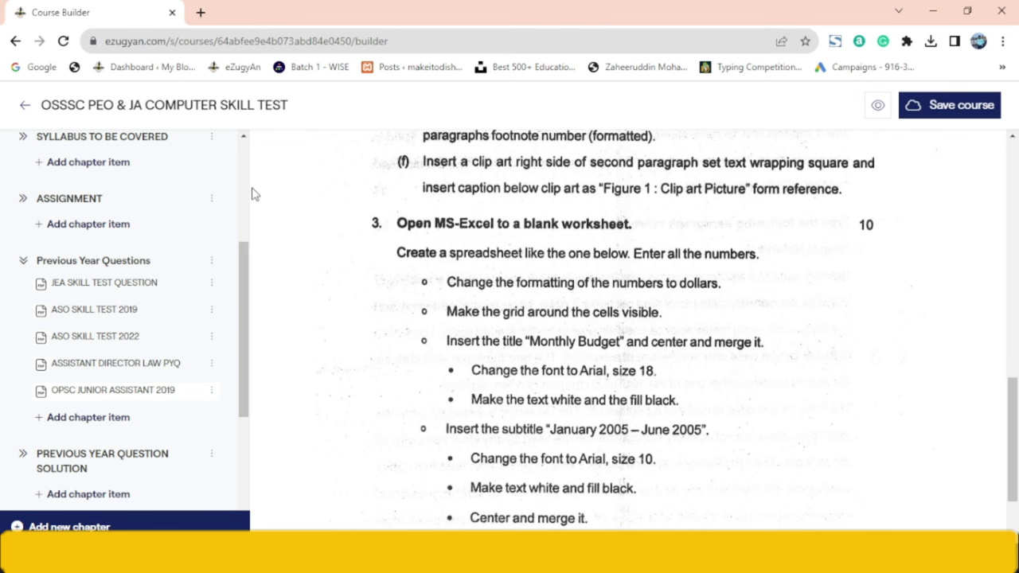
{"action": "key", "text": "alt+Tab"}
{"action": "type", "text": "monthly b"}
{"action": "type", "text": "et"}
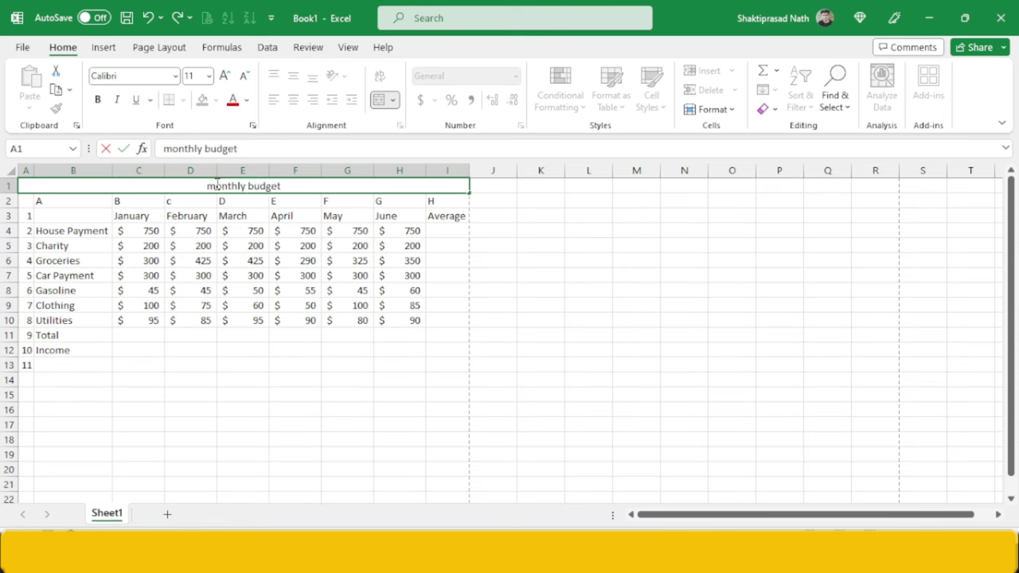
{"action": "key", "text": "BackSpace"}
{"action": "type", "text": "M"}
{"action": "key", "text": "BackSpace"}
{"action": "key", "text": "BackSpace"}
{"action": "key", "text": "BackSpace"}
{"action": "key", "text": "BackSpace"}
{"action": "key", "text": "BackSpace"}
{"action": "key", "text": "BackSpace"}
{"action": "type", "text": "Budget"}
{"action": "key", "text": "alt+Tab"}
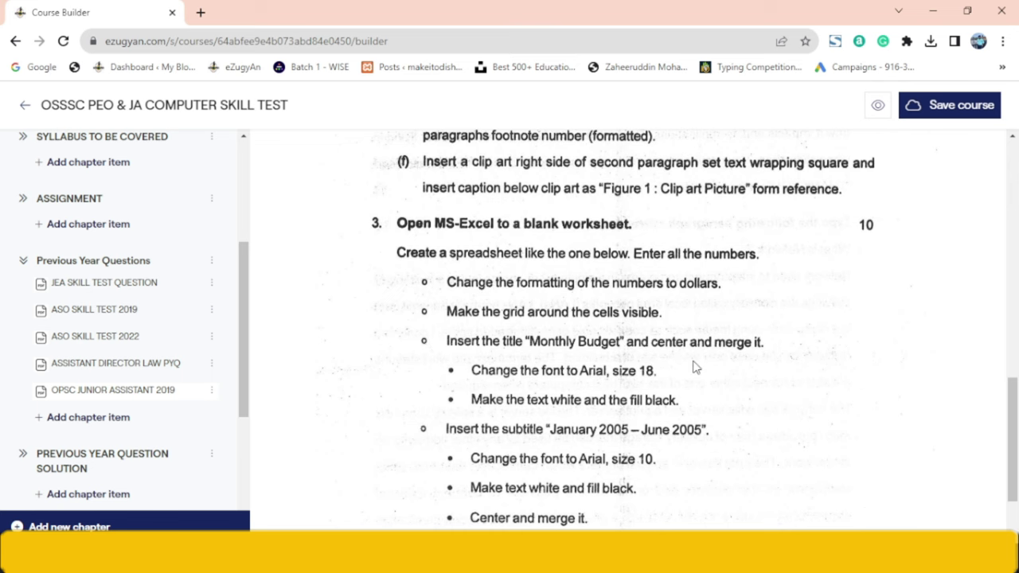
{"action": "key", "text": "alt+Tab"}
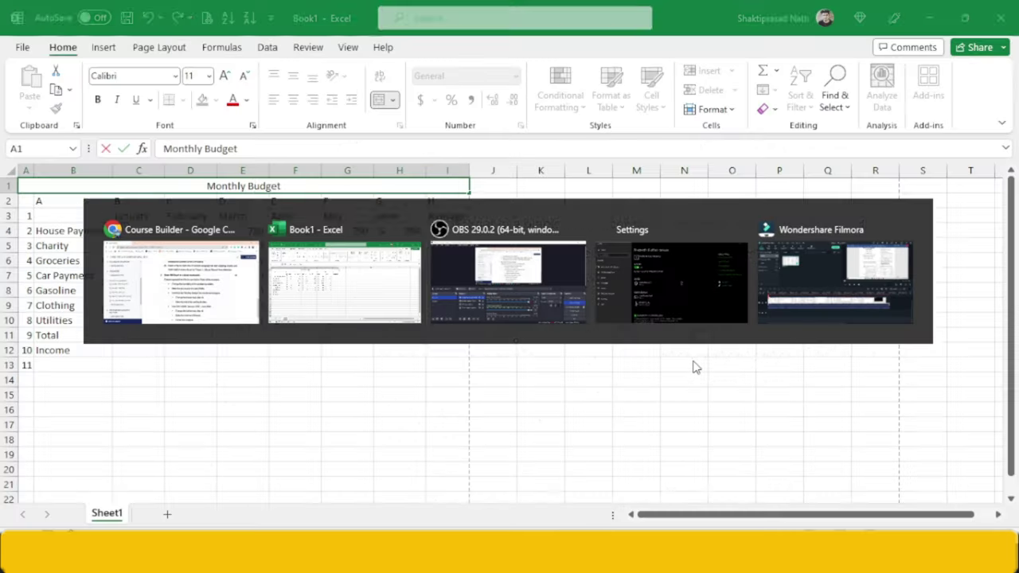
{"action": "key", "text": "shift+Home"}
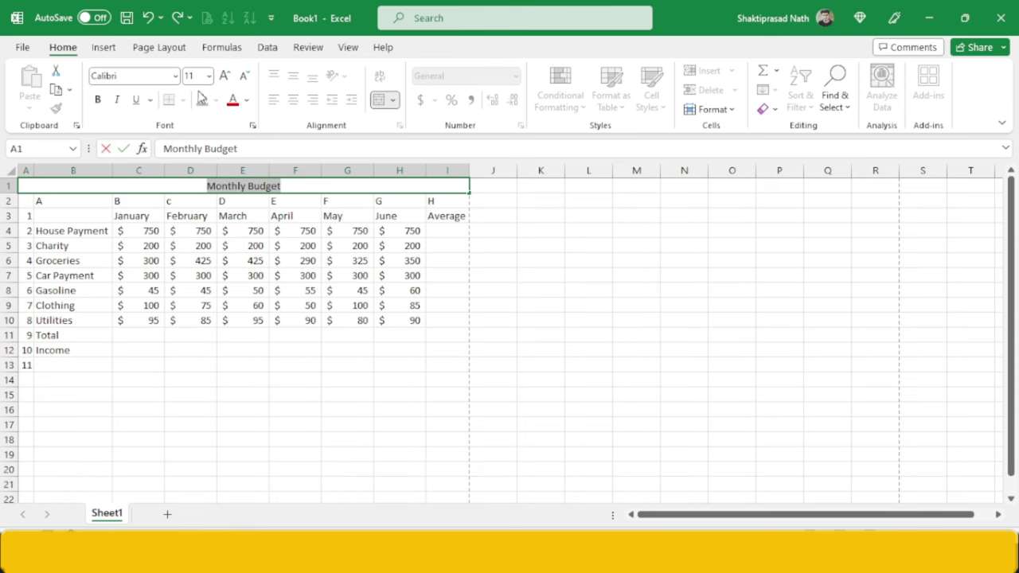
- Set the title font to Arial at size 18
{"action": "left_click", "coordinate": [195, 76]}
{"action": "key", "text": "Return"}
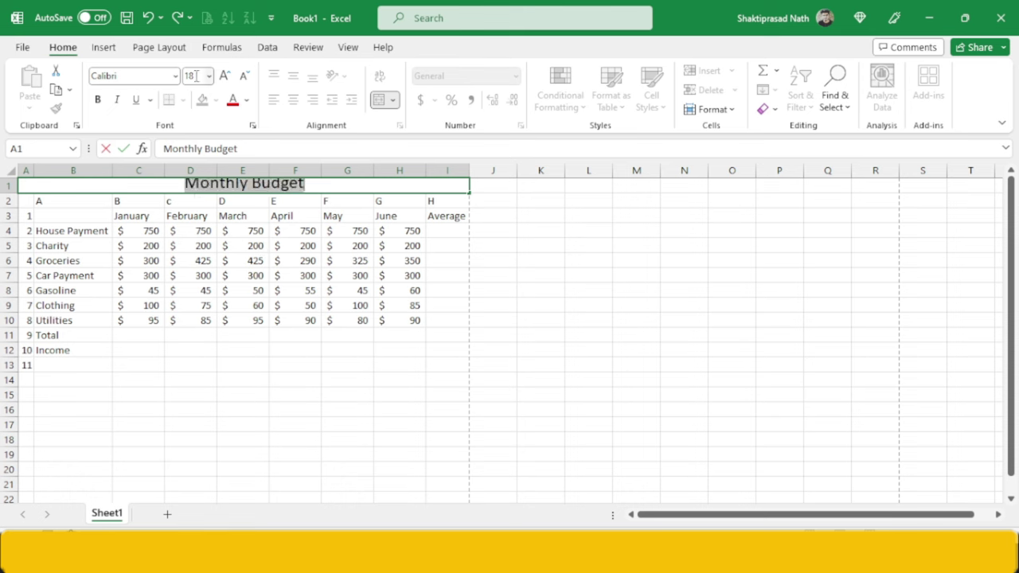
{"action": "left_click", "coordinate": [123, 75]}
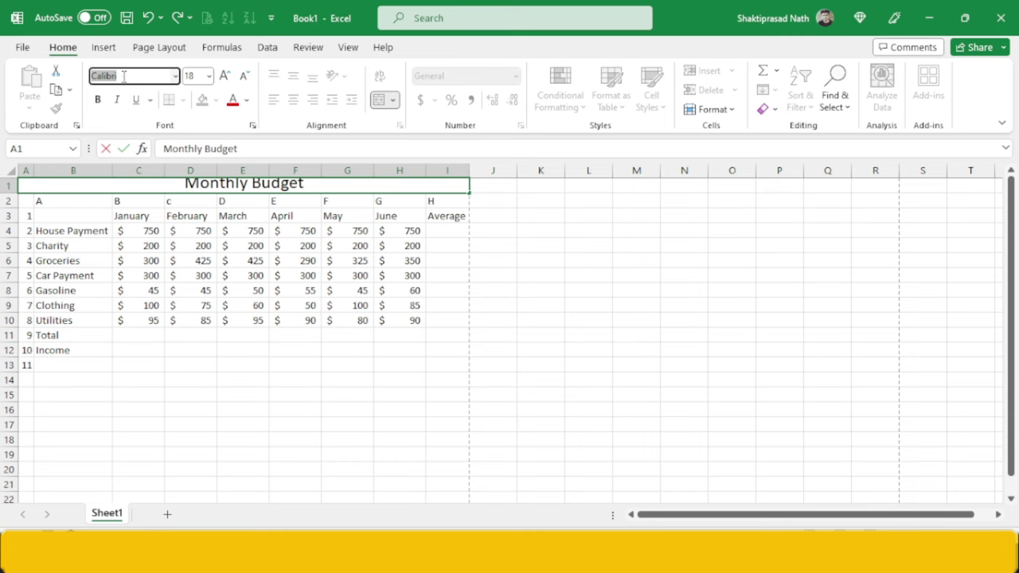
{"action": "type", "text": "Arial"}
{"action": "key", "text": "Return"}
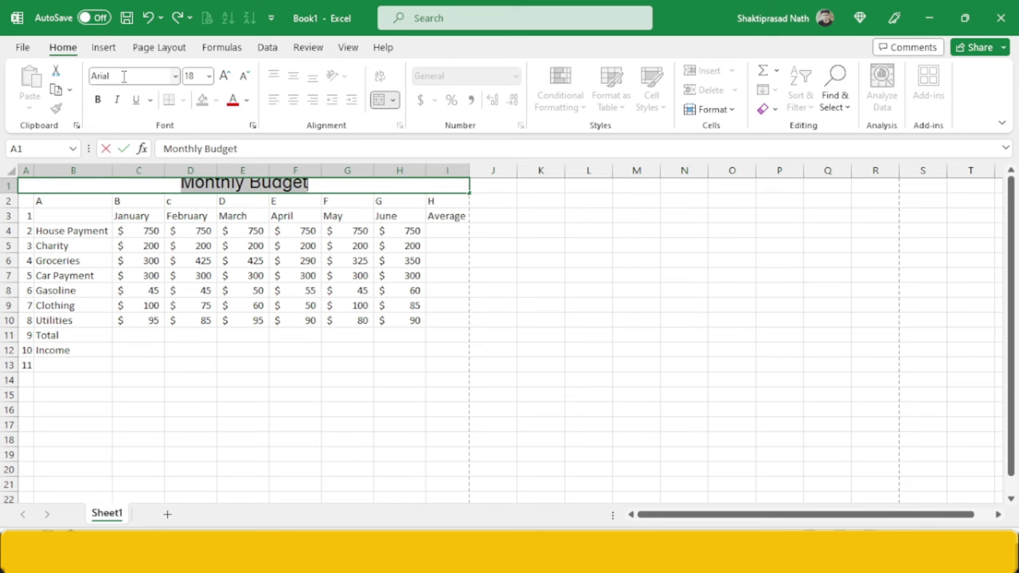
{"action": "left_click", "coordinate": [44, 201]}
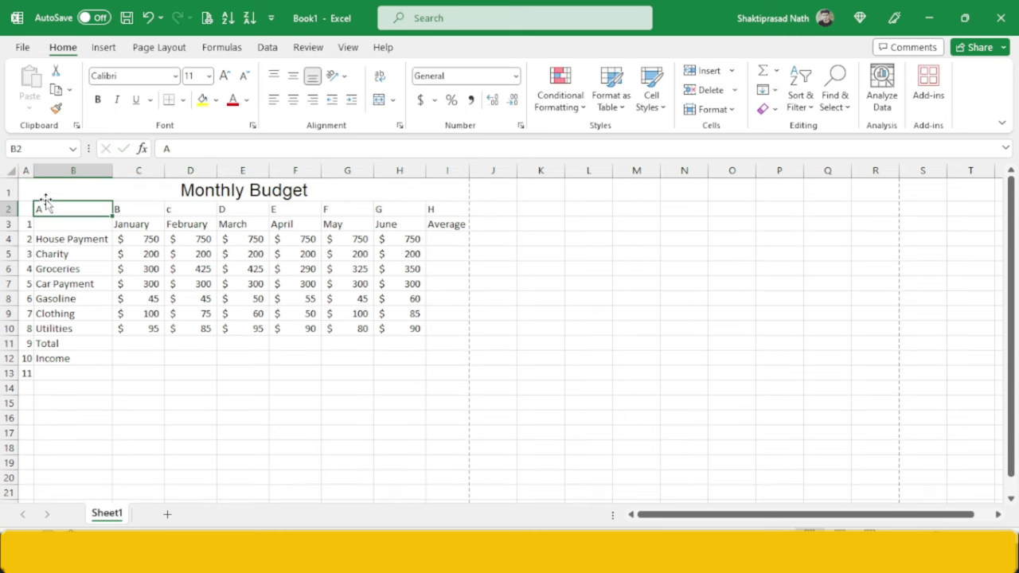
- Give the Monthly Budget title white text on a black fill
{"action": "key", "text": "alt+Tab"}
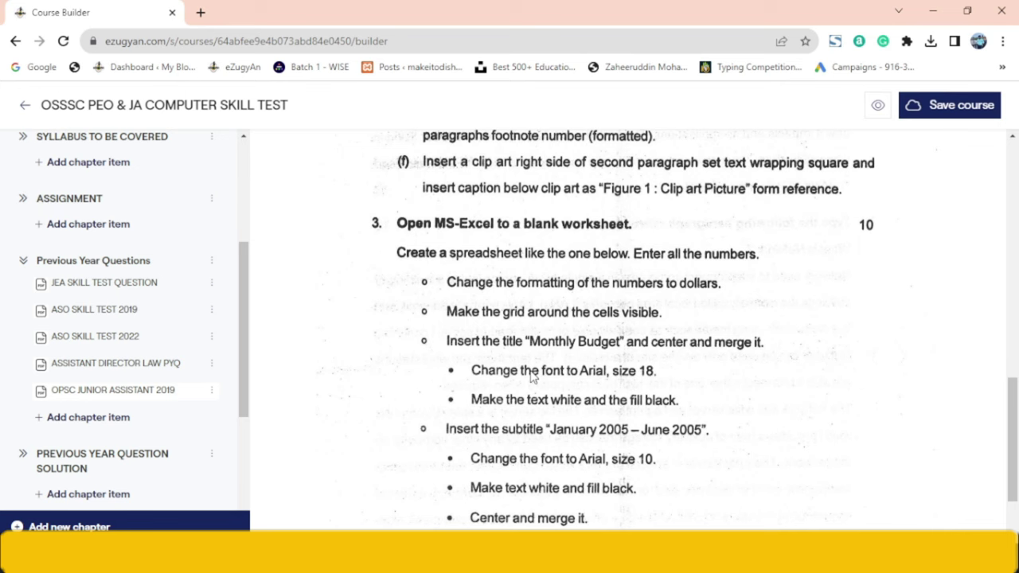
{"action": "scroll", "coordinate": [534, 377], "scroll_direction": "down", "scroll_amount": 1}
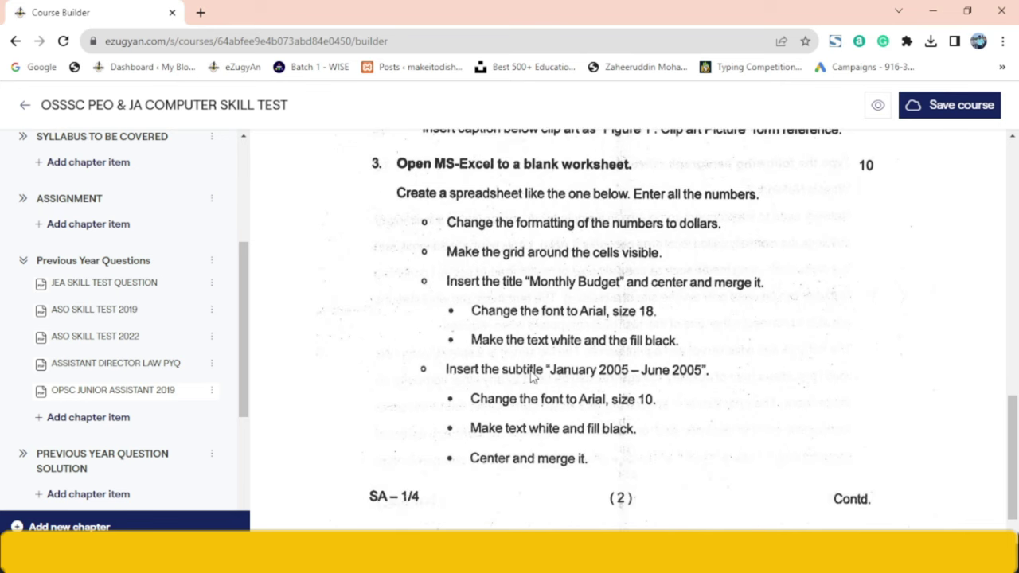
{"action": "key", "text": "alt+Tab"}
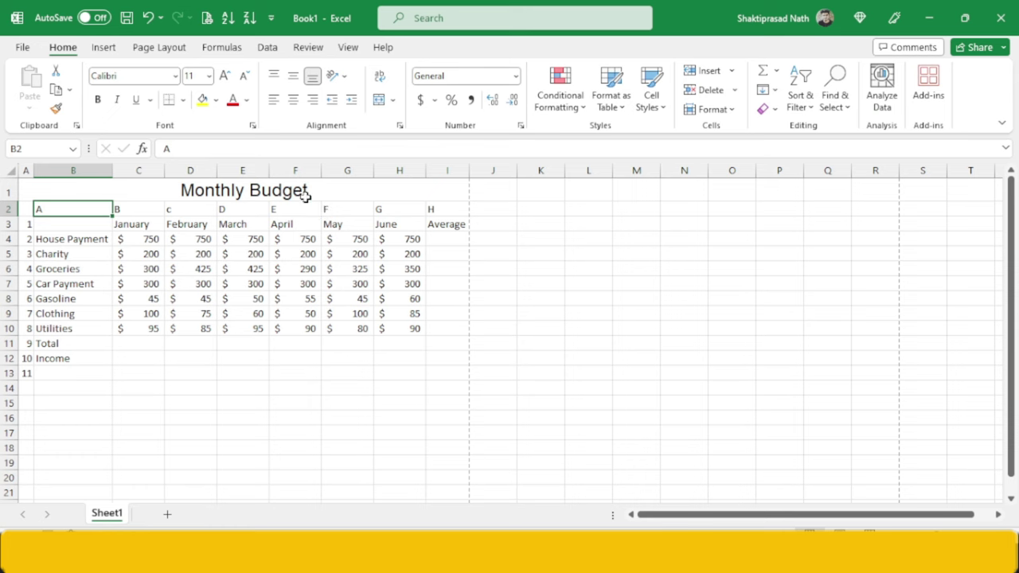
{"action": "left_click", "coordinate": [305, 195]}
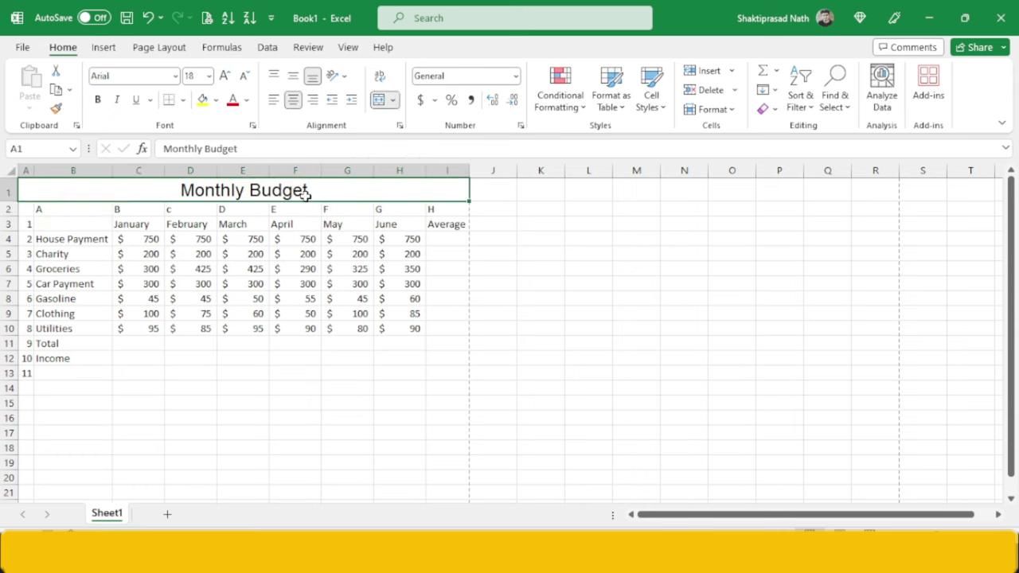
{"action": "left_click", "coordinate": [247, 101]}
{"action": "left_click", "coordinate": [231, 161]}
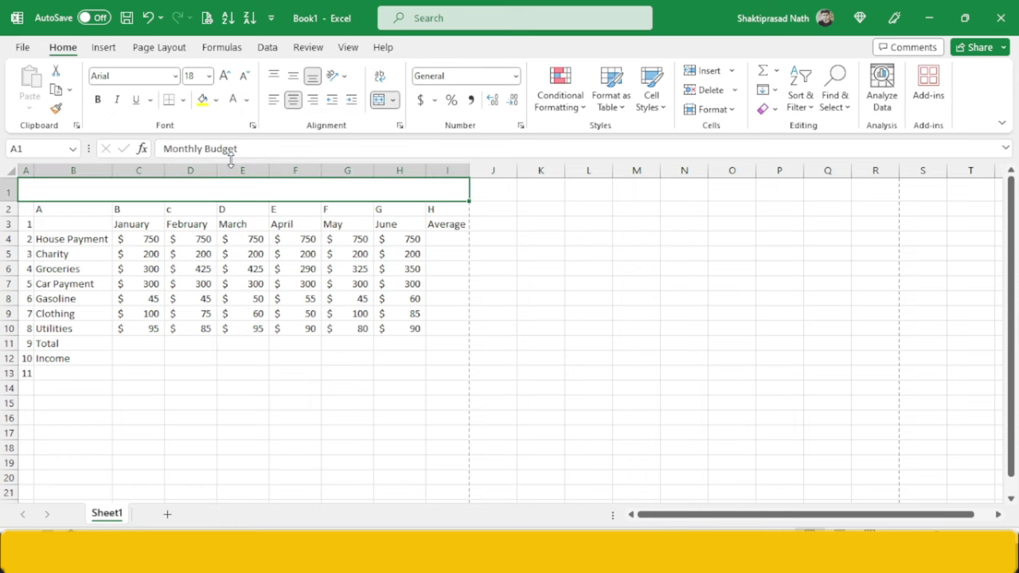
{"action": "left_click", "coordinate": [215, 100]}
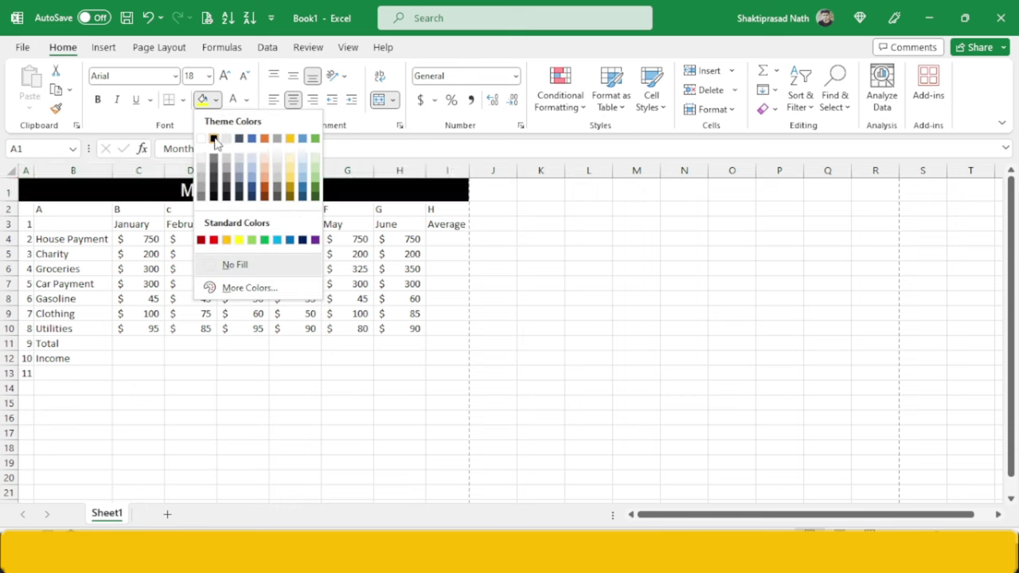
{"action": "left_click", "coordinate": [215, 138]}
{"action": "left_click", "coordinate": [254, 220]}
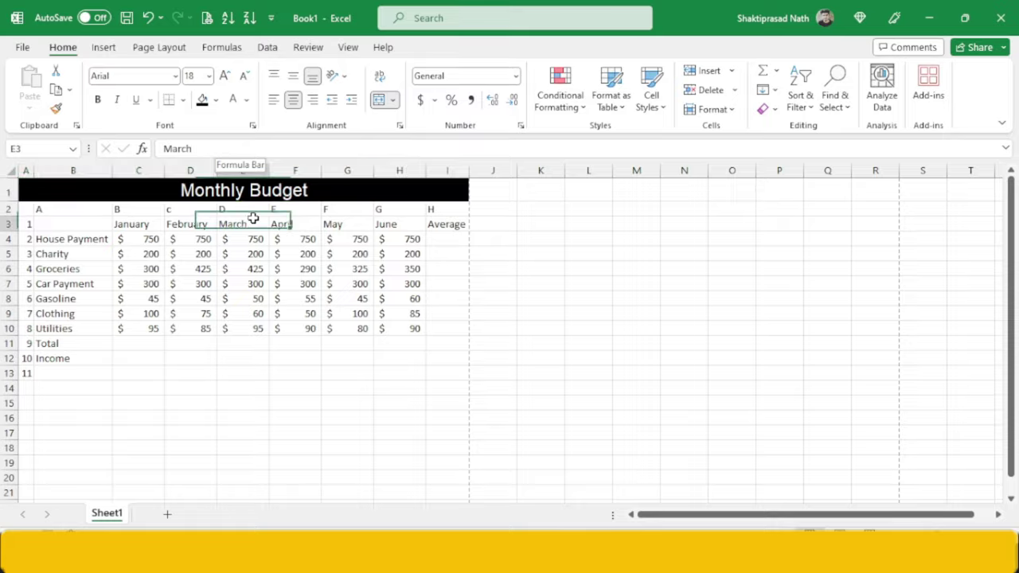
{"action": "key", "text": "alt+Tab"}
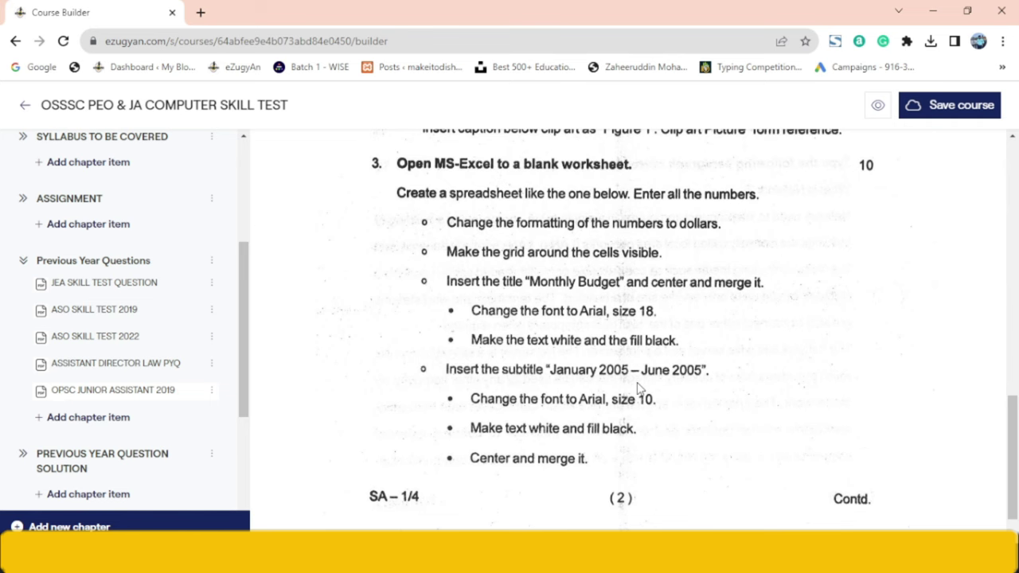
- Insert a new empty row 2 directly beneath the title row
{"action": "key", "text": "alt+Tab"}
{"action": "key", "text": "alt+Tab"}
{"action": "key", "text": "alt+Tab"}
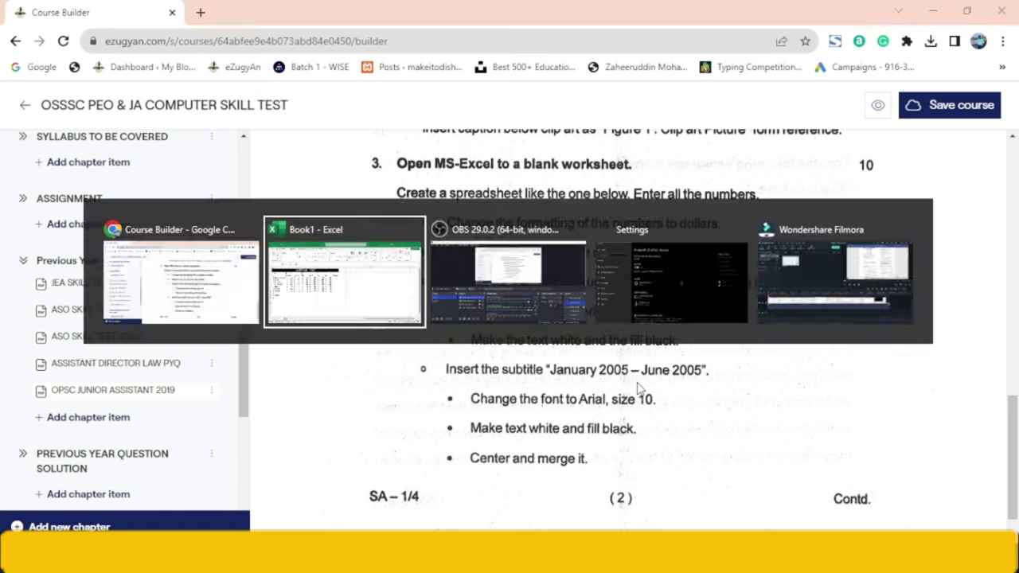
{"action": "left_click", "coordinate": [8, 193]}
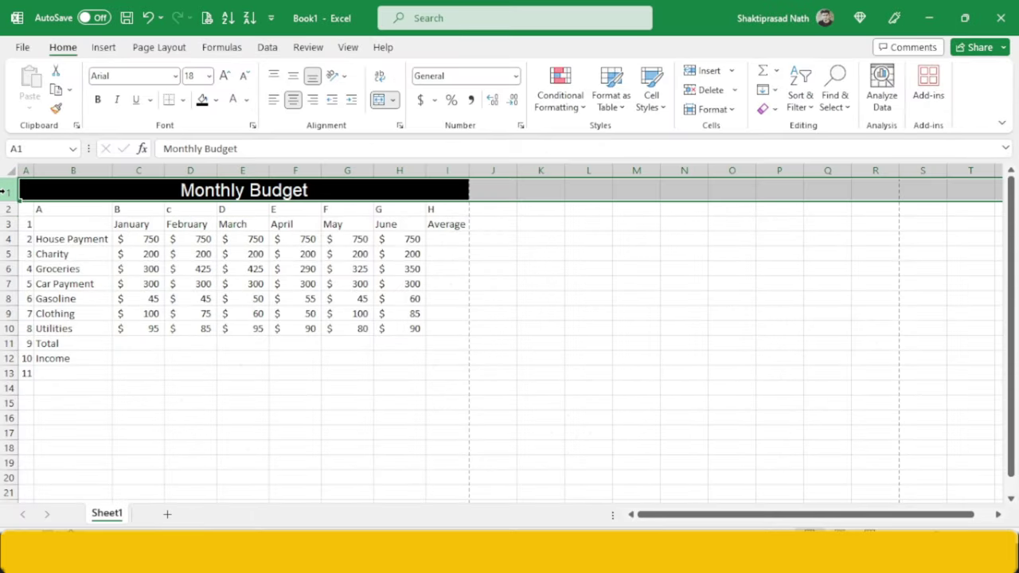
{"action": "left_click", "coordinate": [6, 210]}
{"action": "right_click", "coordinate": [6, 210]}
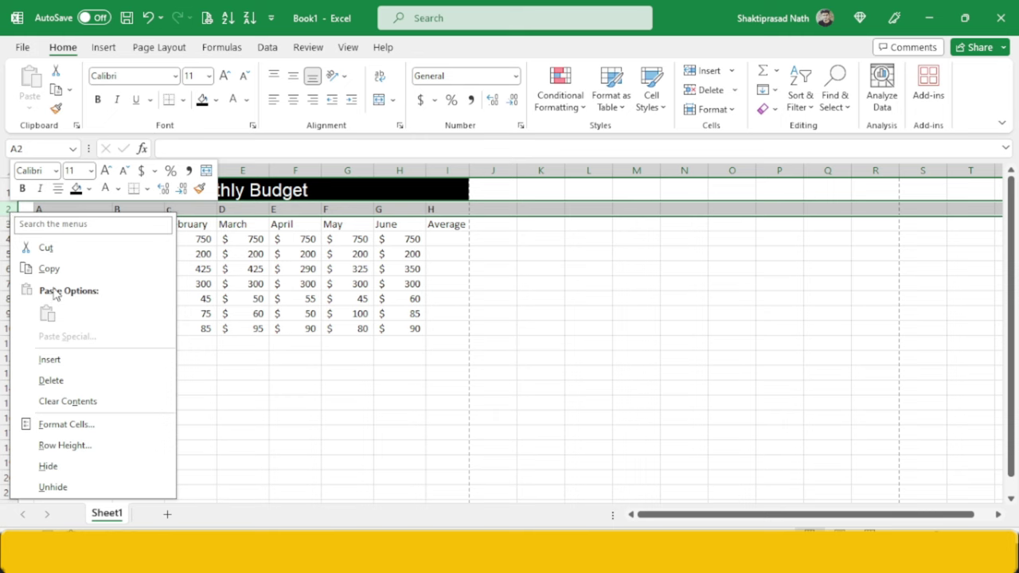
{"action": "left_click", "coordinate": [52, 360]}
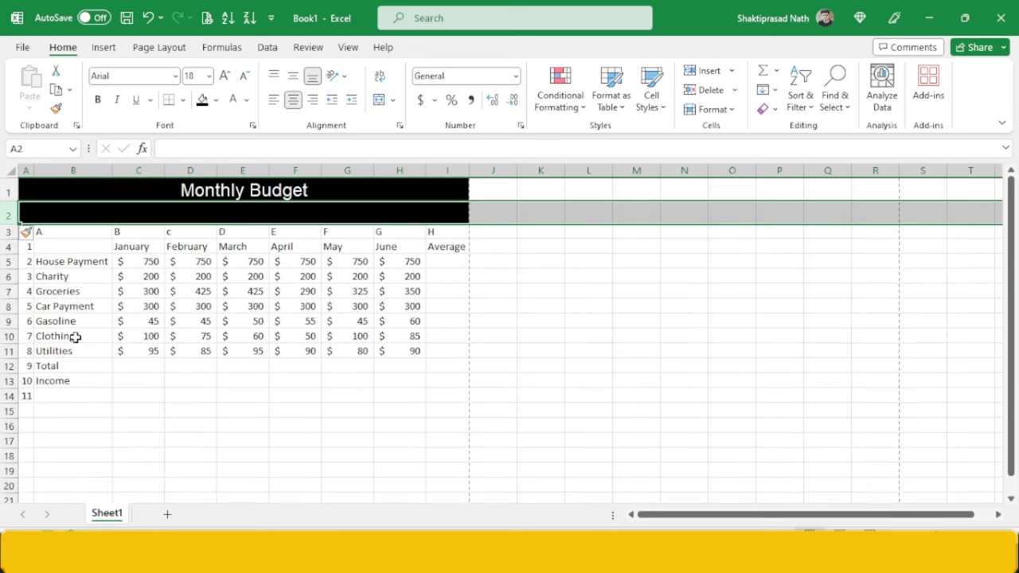
{"action": "left_click", "coordinate": [170, 219]}
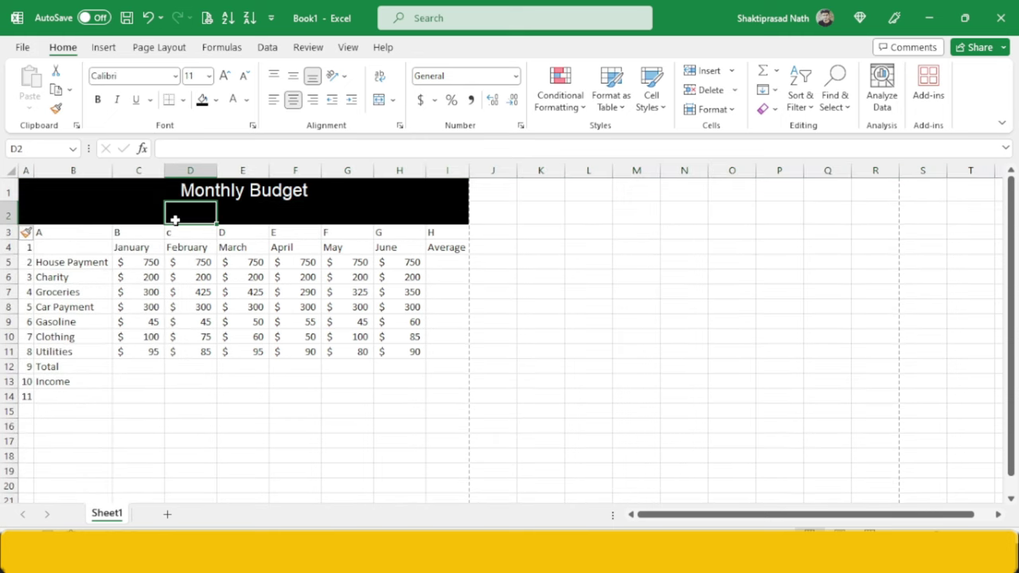
- Merge A2 through I2 into one cell for the subtitle
{"action": "left_click_drag", "start_coordinate": [31, 208], "coordinate": [462, 224]}
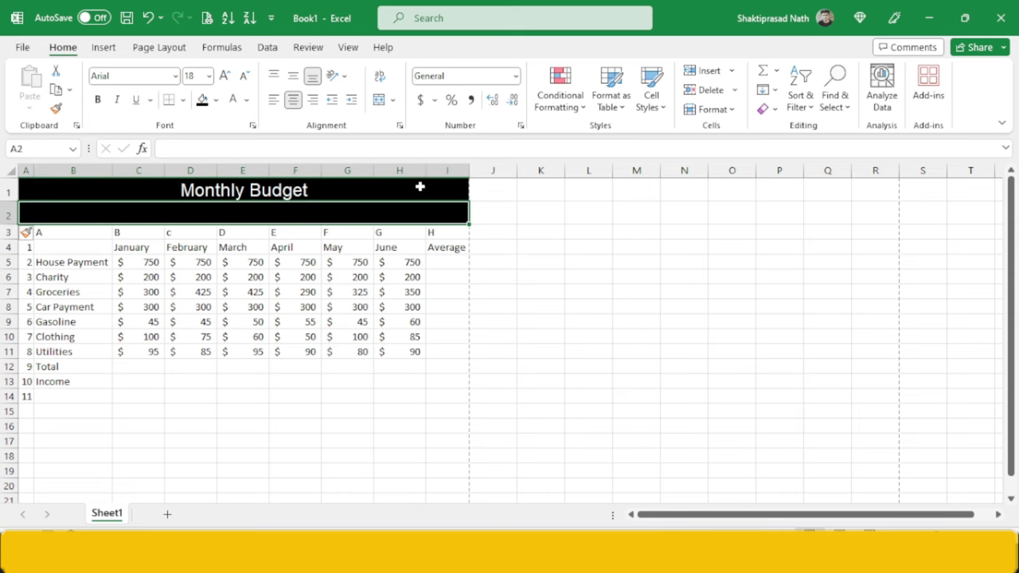
{"action": "left_click", "coordinate": [379, 102]}
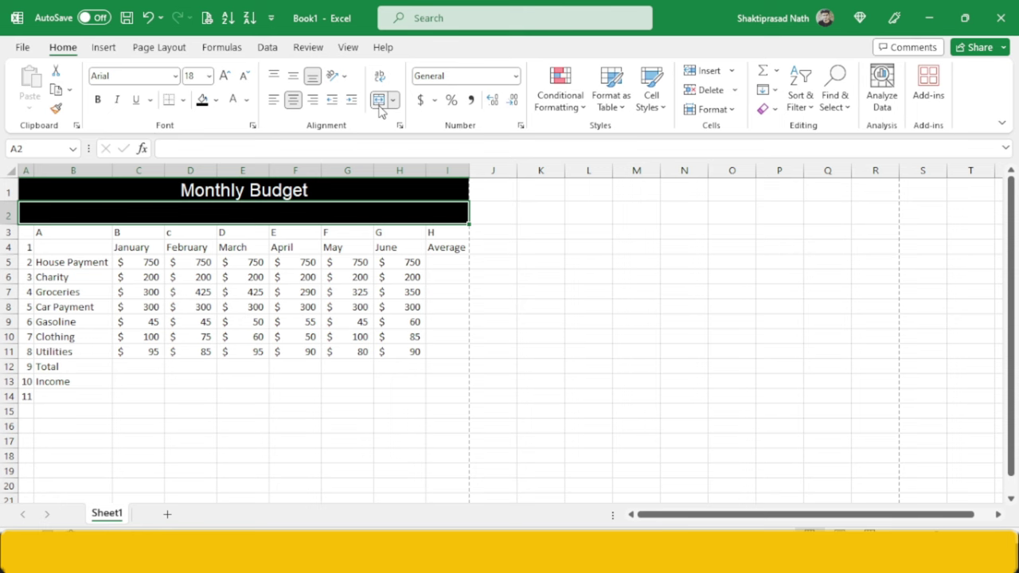
{"action": "left_click", "coordinate": [216, 102]}
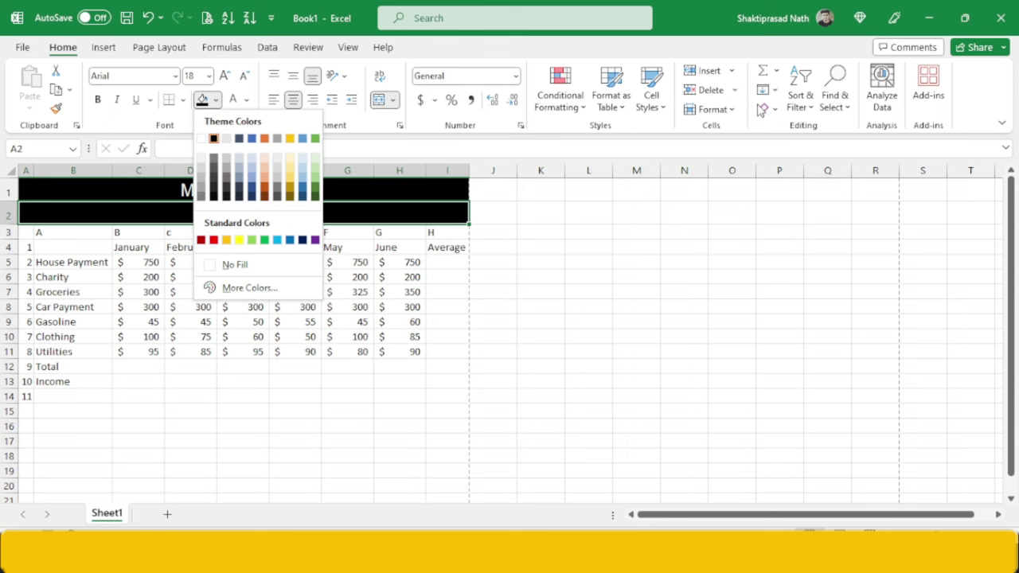
{"action": "left_click", "coordinate": [762, 110]}
{"action": "left_click", "coordinate": [762, 111]}
- Clear the black formatting from row 2 and merge and centre A2:I2 again
{"action": "left_click", "coordinate": [763, 112]}
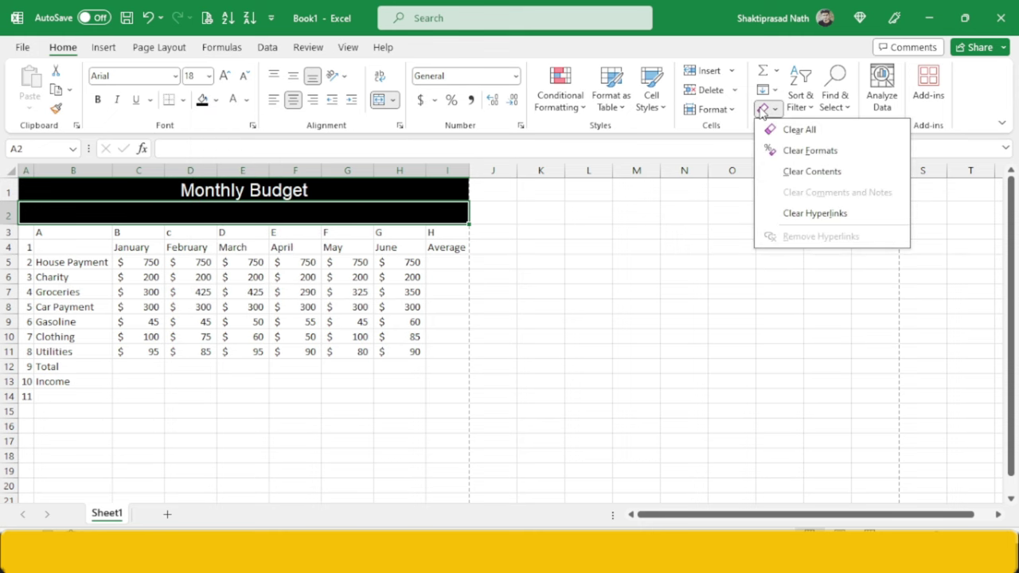
{"action": "left_click", "coordinate": [800, 151]}
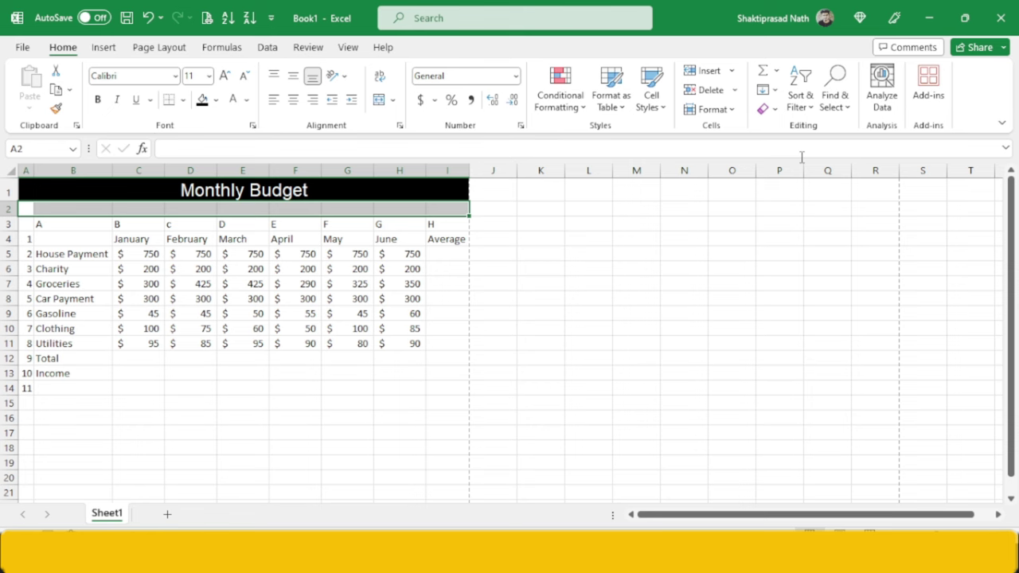
{"action": "left_click", "coordinate": [231, 208]}
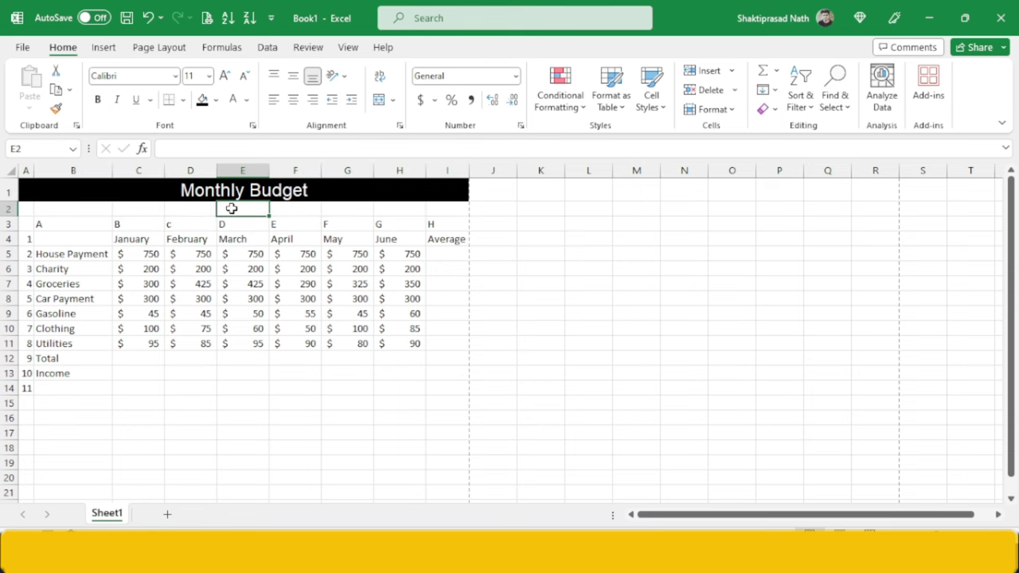
{"action": "left_click_drag", "start_coordinate": [28, 209], "coordinate": [448, 209]}
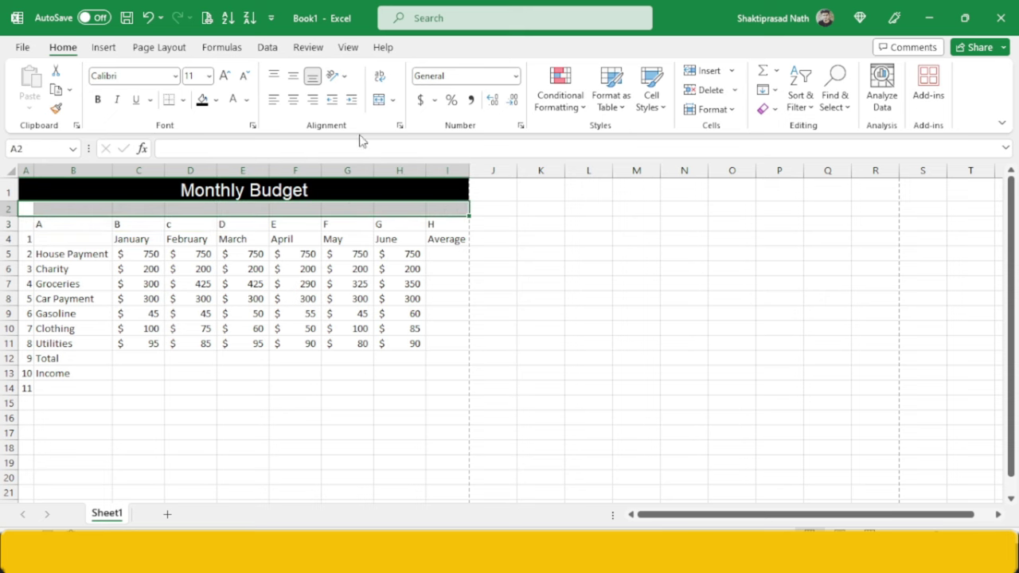
{"action": "left_click", "coordinate": [379, 99]}
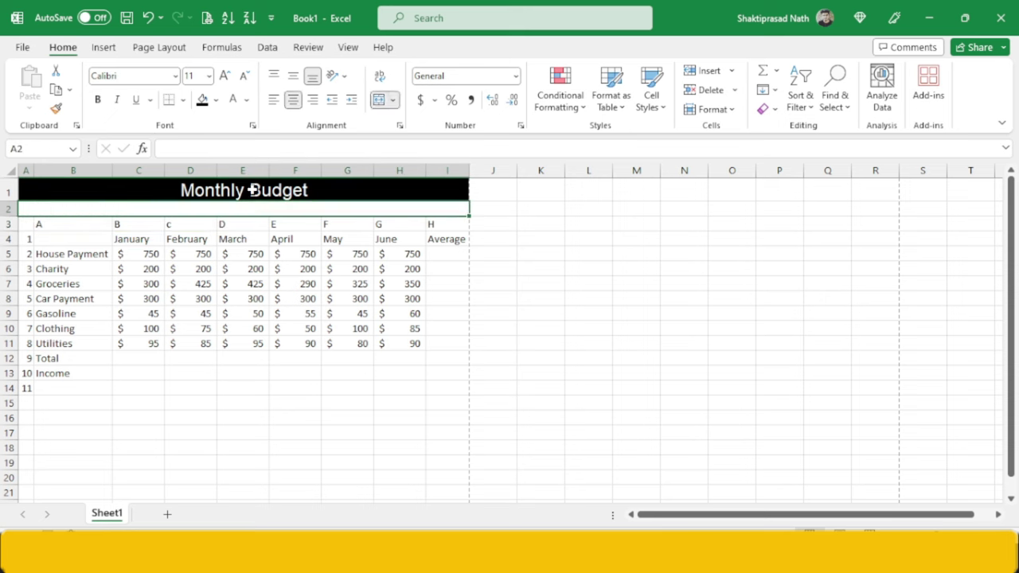
- Enter the subtitle 'Jan 2005 TO June 2005' in the merged A2 cell
{"action": "type", "text": "jan 200"}
{"action": "key", "text": "BackSpace"}
{"action": "key", "text": "BackSpace"}
{"action": "key", "text": "BackSpace"}
{"action": "key", "text": "BackSpace"}
{"action": "key", "text": "BackSpace"}
{"action": "type", "text": "an 2005 TO"}
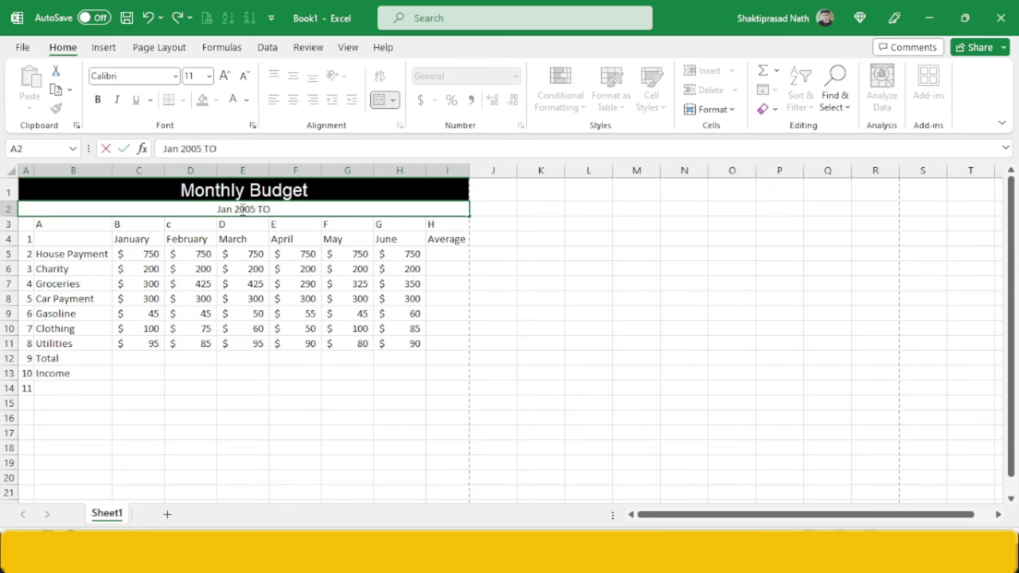
{"action": "key", "text": "BackSpace"}
{"action": "type", "text": "O June"}
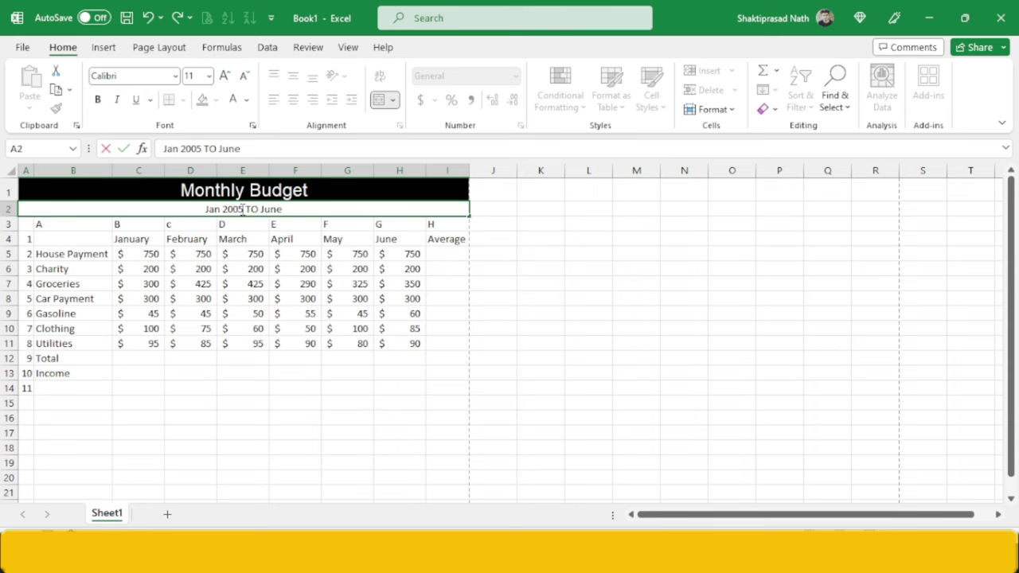
{"action": "type", "text": " 2005"}
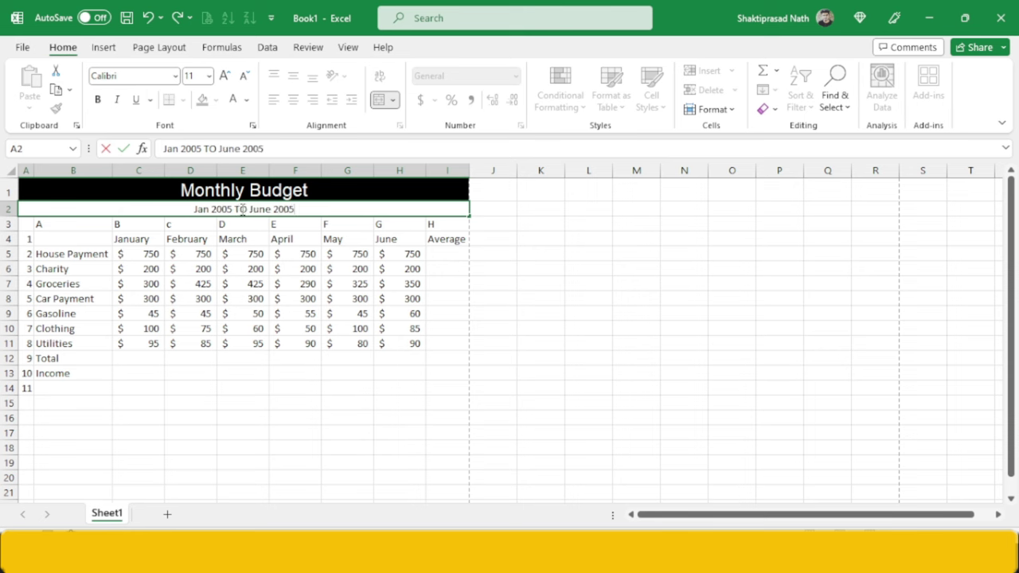
{"action": "key", "text": "alt+Tab"}
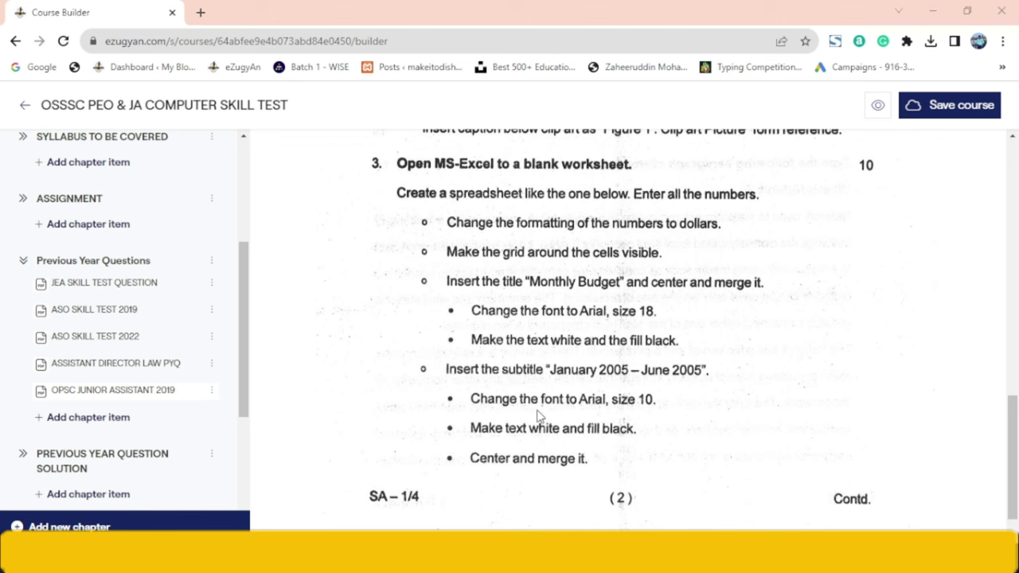
- Set the subtitle font to Arial at size 10
{"action": "key", "text": "alt+Tab"}
{"action": "key", "text": "shift+Home"}
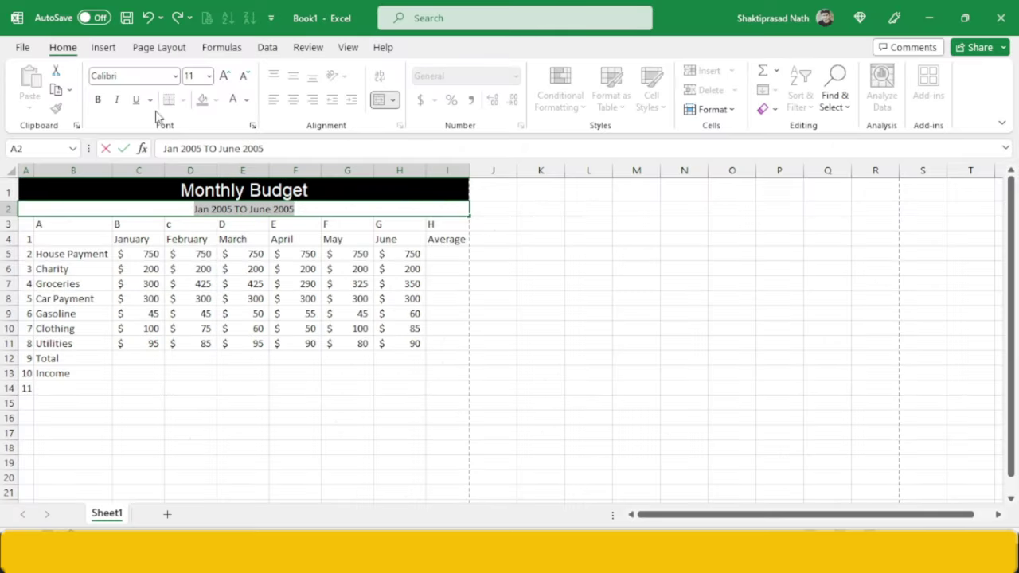
{"action": "left_click", "coordinate": [118, 76]}
{"action": "type", "text": "Arial"}
{"action": "key", "text": "Return"}
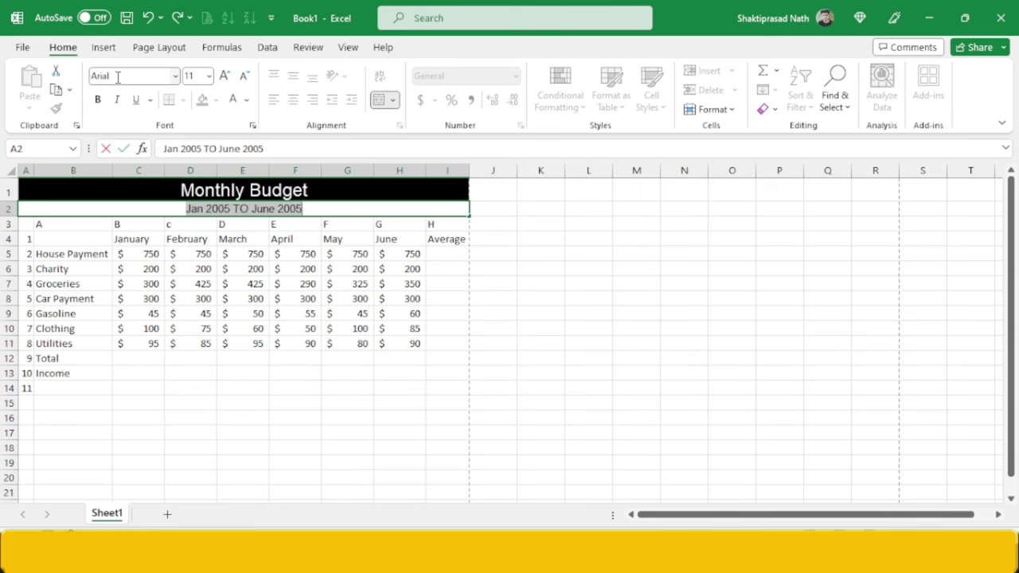
{"action": "left_click", "coordinate": [197, 76]}
{"action": "type", "text": "10"}
{"action": "key", "text": "Return"}
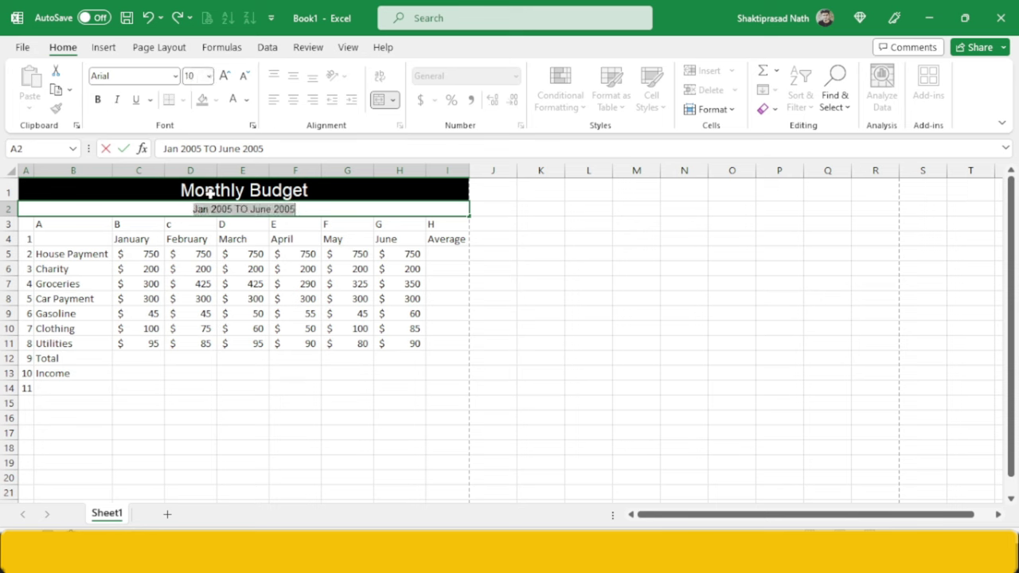
- Change 'TO' to 'To' in the subtitle and select the subtitle text
{"action": "key", "text": "alt+Tab"}
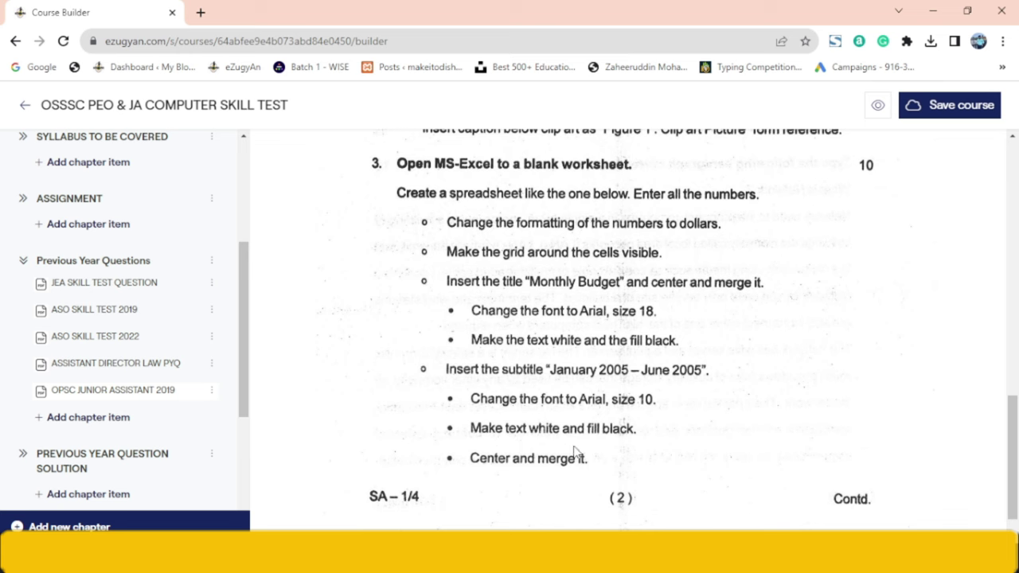
{"action": "key", "text": "alt+Tab"}
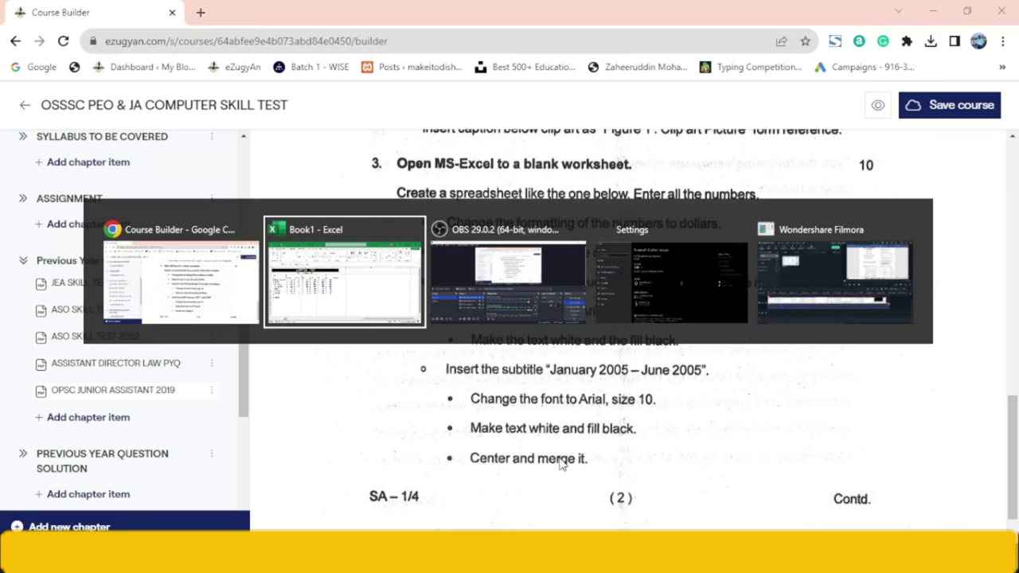
{"action": "double_click", "coordinate": [249, 209]}
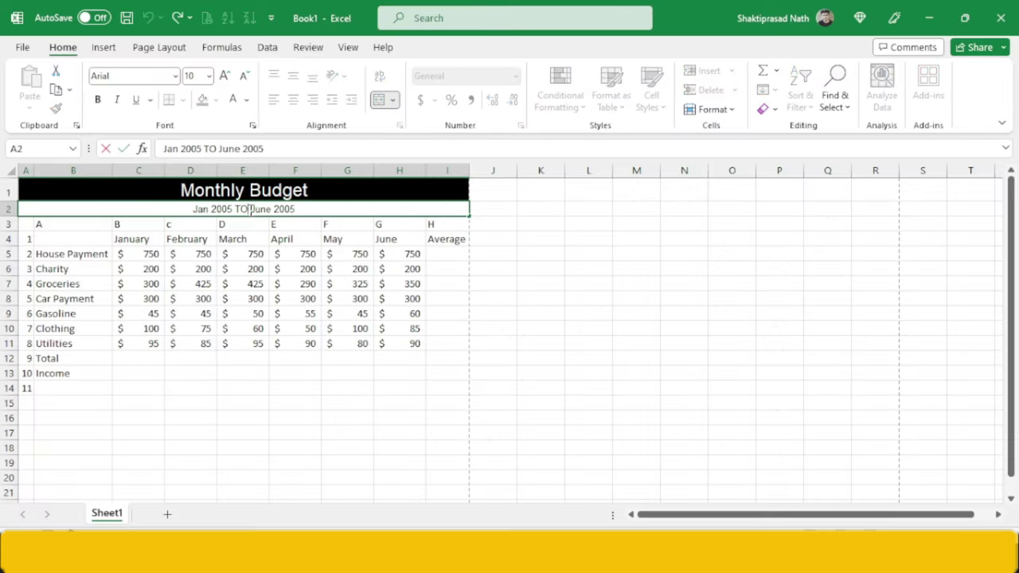
{"action": "key", "text": "BackSpace"}
{"action": "type", "text": "o"}
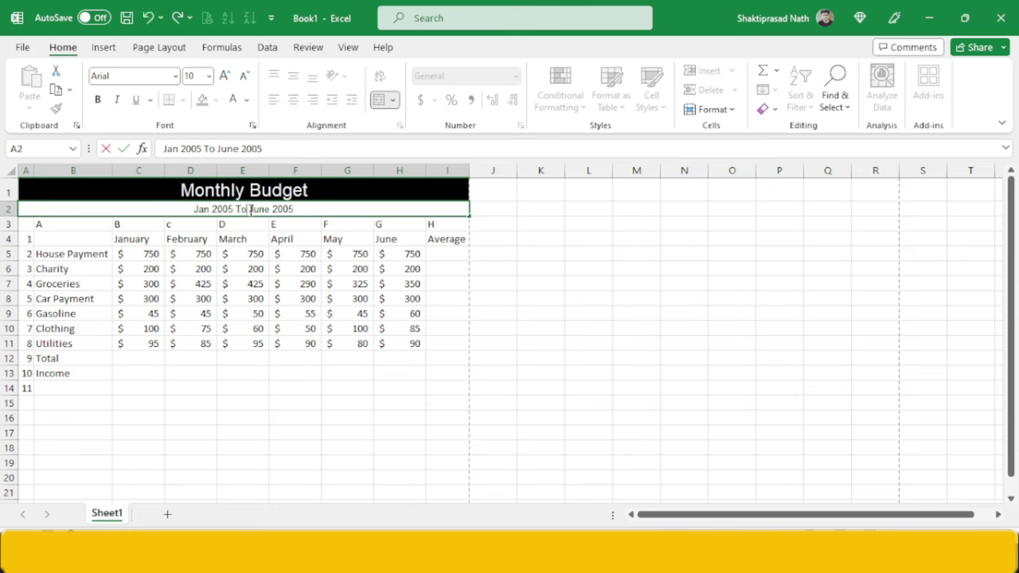
{"action": "triple_click", "coordinate": [186, 208]}
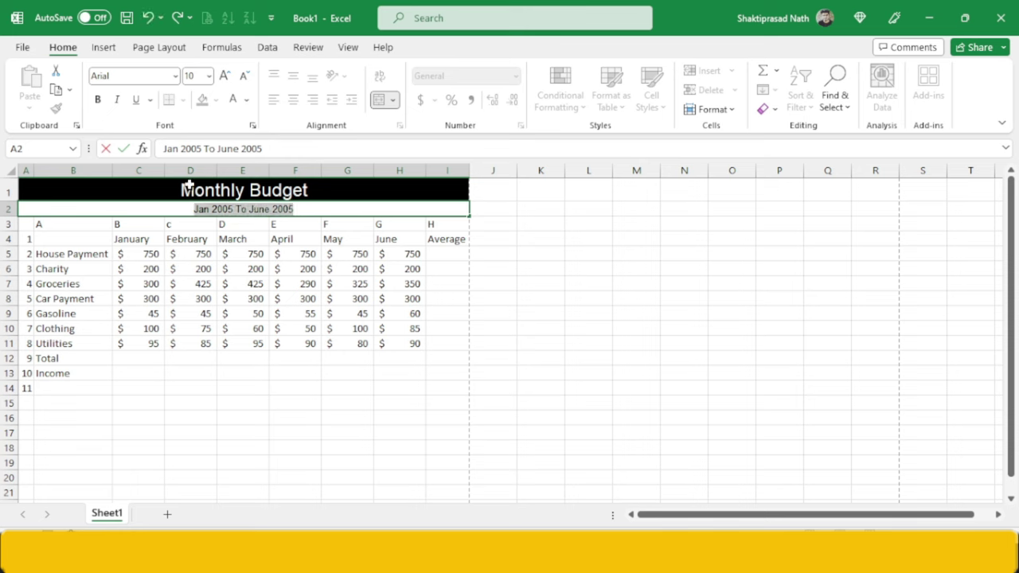
- Make the subtitle white text on a black fill and check it in print preview
{"action": "left_click", "coordinate": [248, 102]}
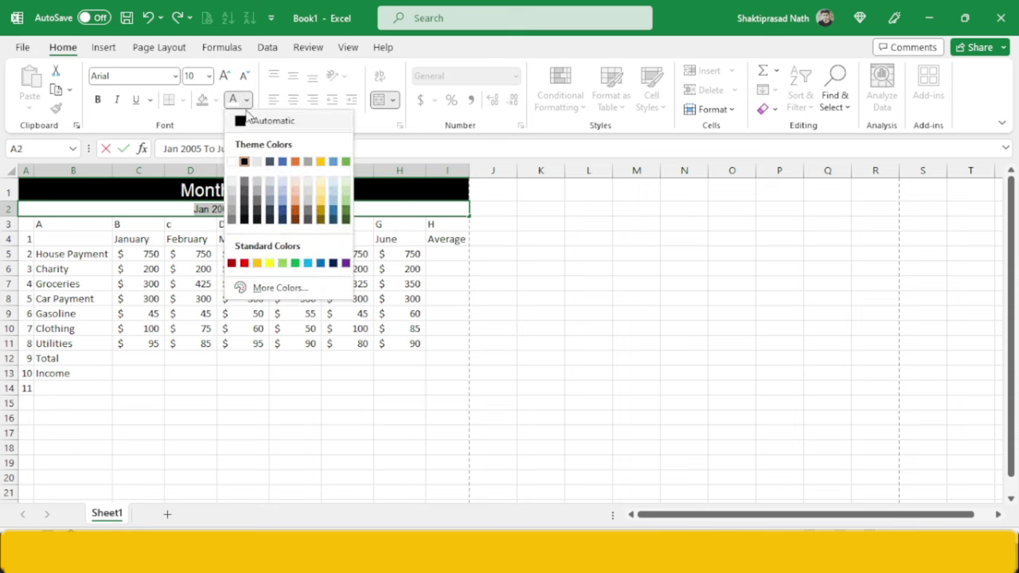
{"action": "left_click", "coordinate": [236, 163]}
{"action": "left_click", "coordinate": [209, 236]}
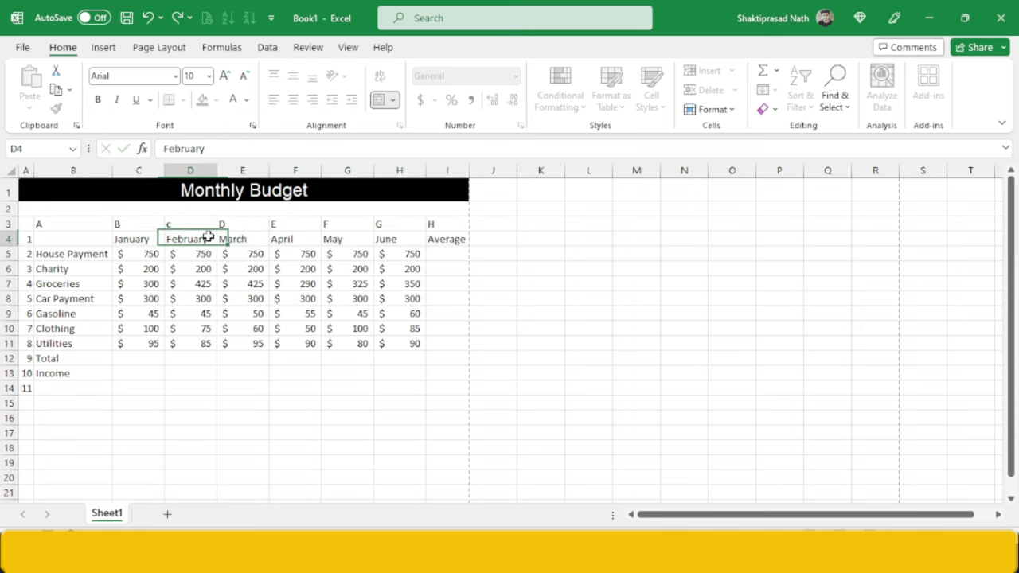
{"action": "left_click", "coordinate": [228, 212]}
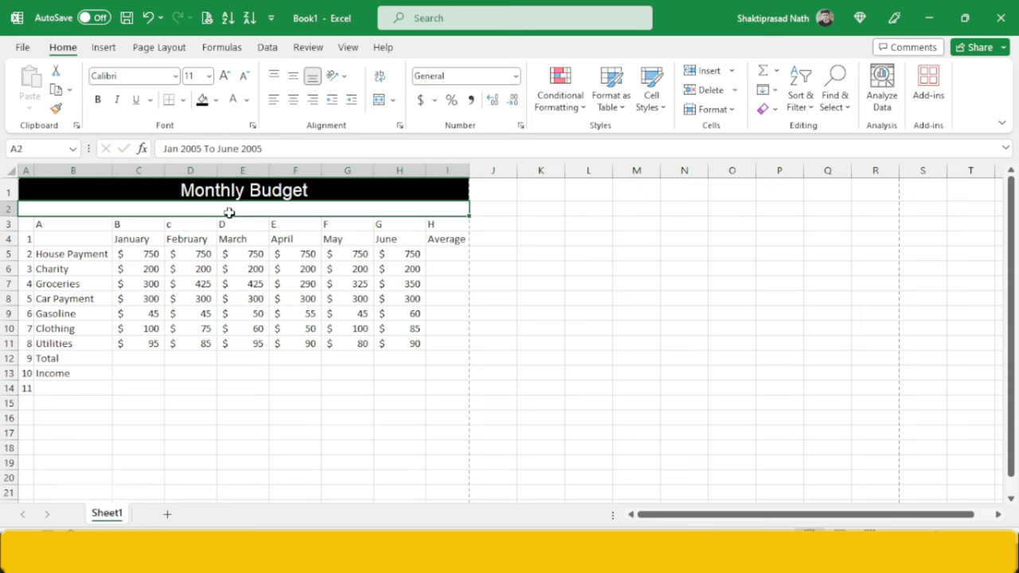
{"action": "left_click", "coordinate": [202, 100]}
{"action": "left_click", "coordinate": [247, 298]}
{"action": "key", "text": "ctrl+p"}
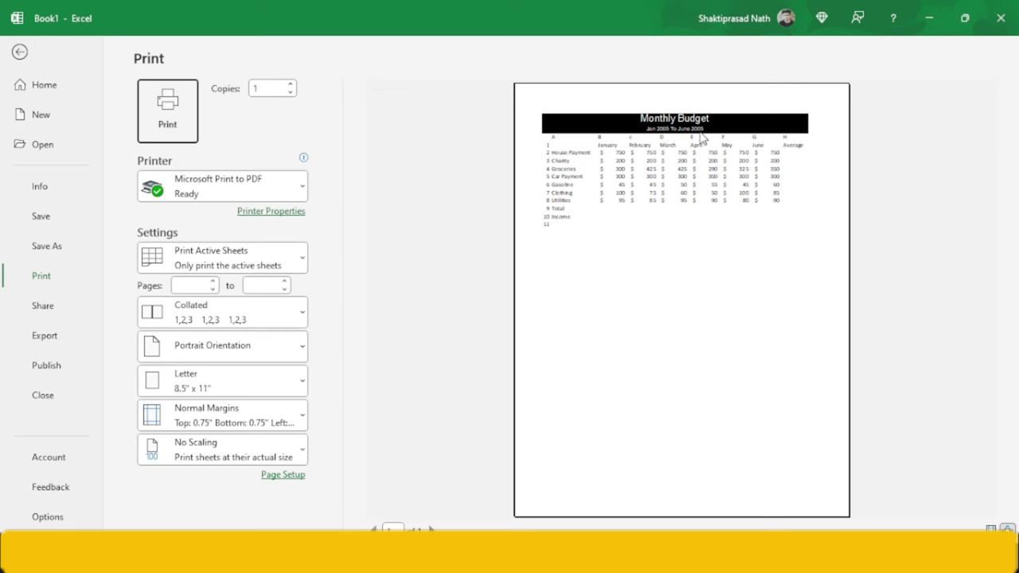
{"action": "left_click", "coordinate": [32, 54]}
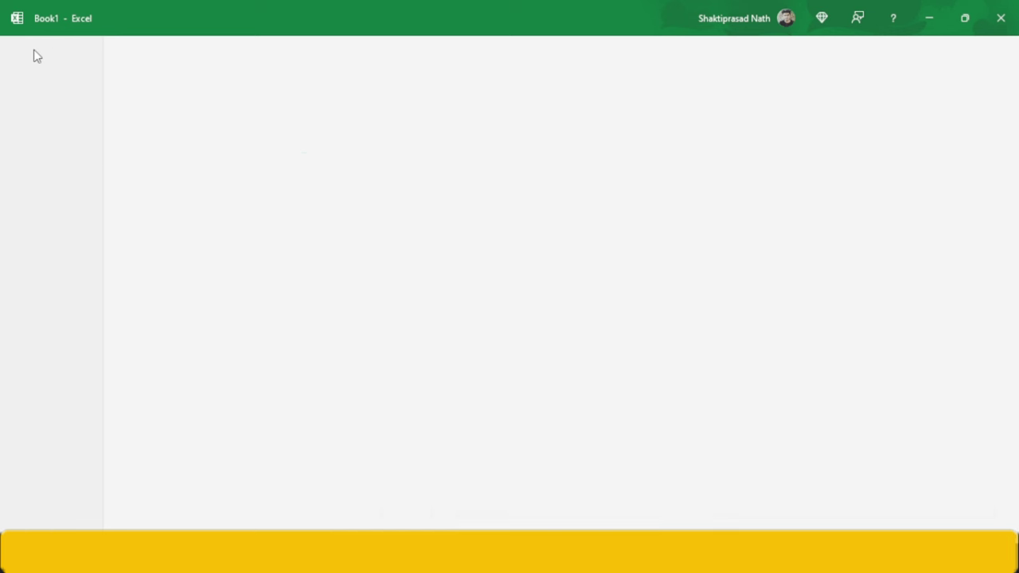
- Move the question paper to page 3 showing the monthly totals and border tasks
{"action": "key", "text": "alt+Tab"}
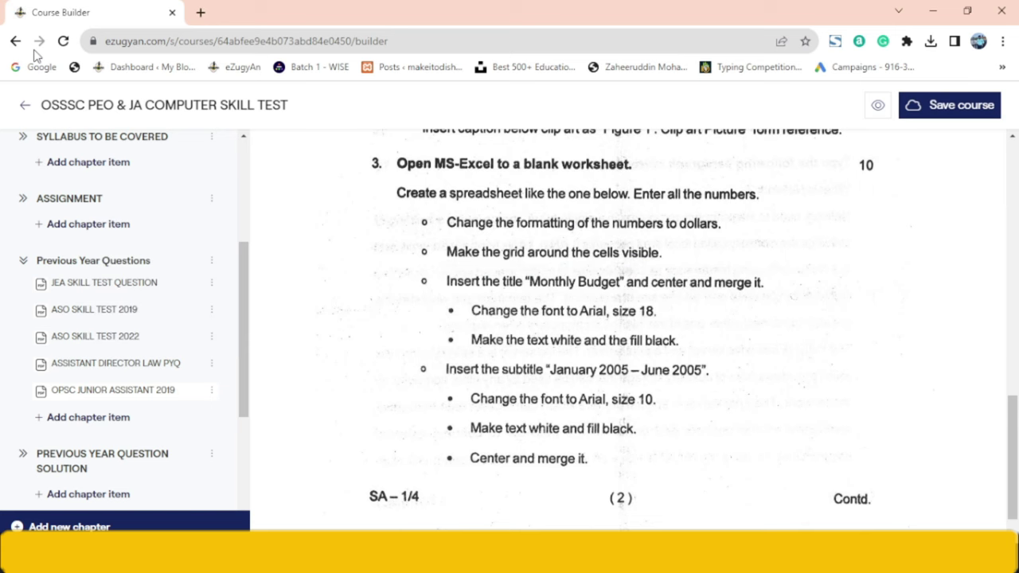
{"action": "left_click_drag", "start_coordinate": [1013, 407], "coordinate": [1013, 201]}
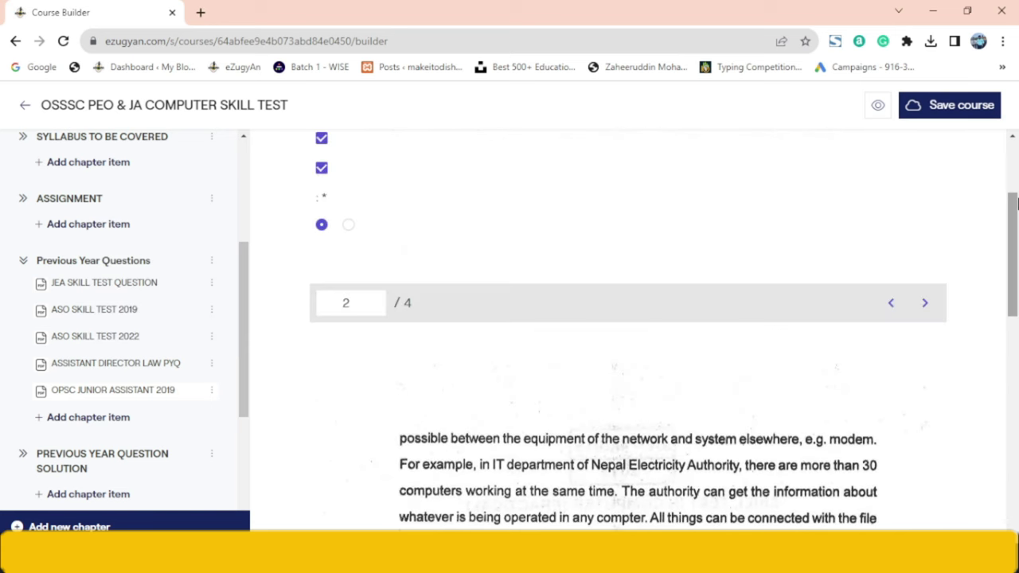
{"action": "left_click", "coordinate": [924, 304]}
{"action": "left_click_drag", "start_coordinate": [1015, 265], "coordinate": [1016, 331]}
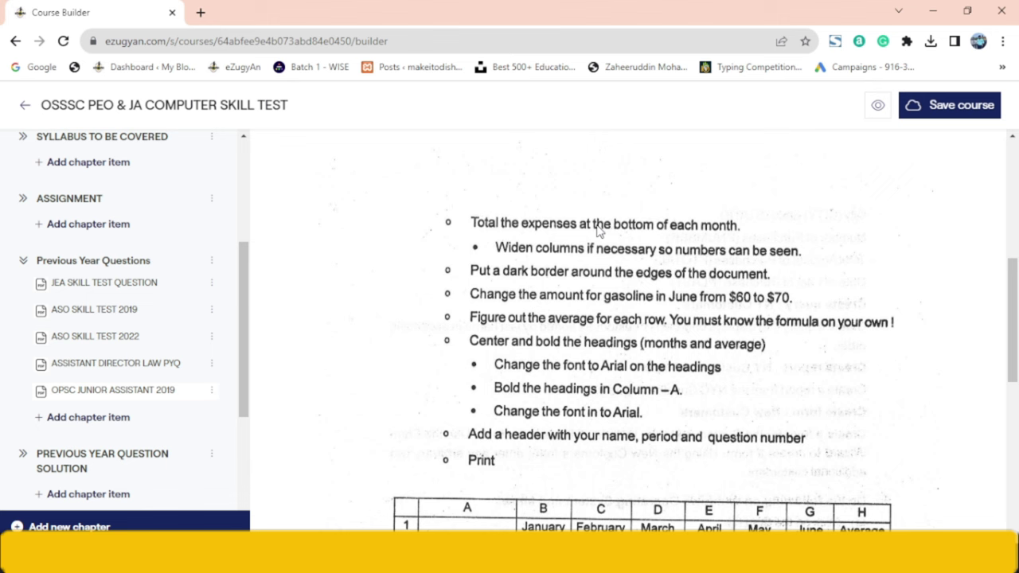
{"action": "key", "text": "alt+Tab"}
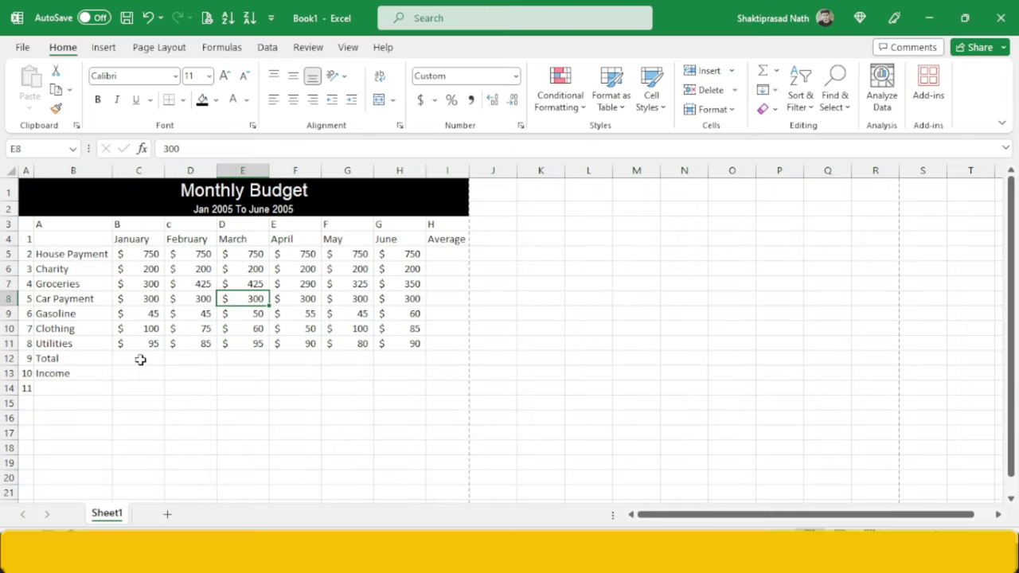
- Enter =SUM(C5:C11) in C12 to total January's expenses
{"action": "left_click", "coordinate": [140, 360]}
{"action": "double_click", "coordinate": [139, 352]}
{"action": "double_click", "coordinate": [141, 359]}
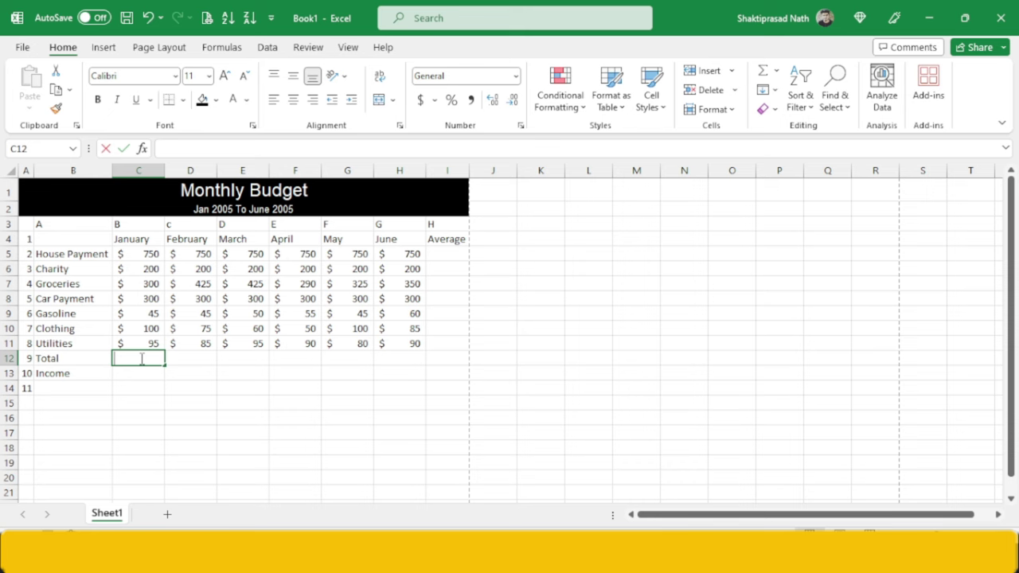
{"action": "type", "text": "=sum"}
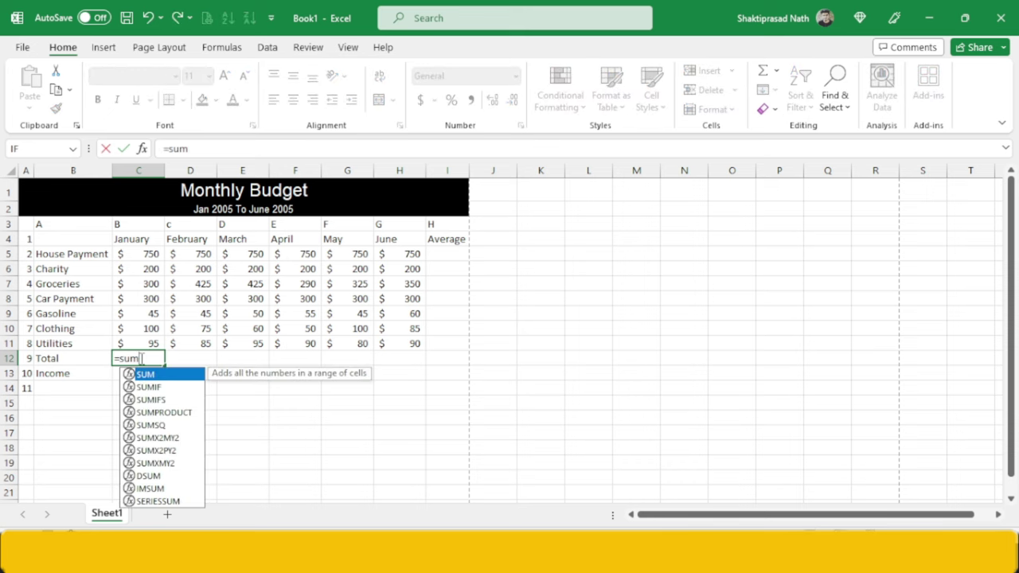
{"action": "type", "text": "("}
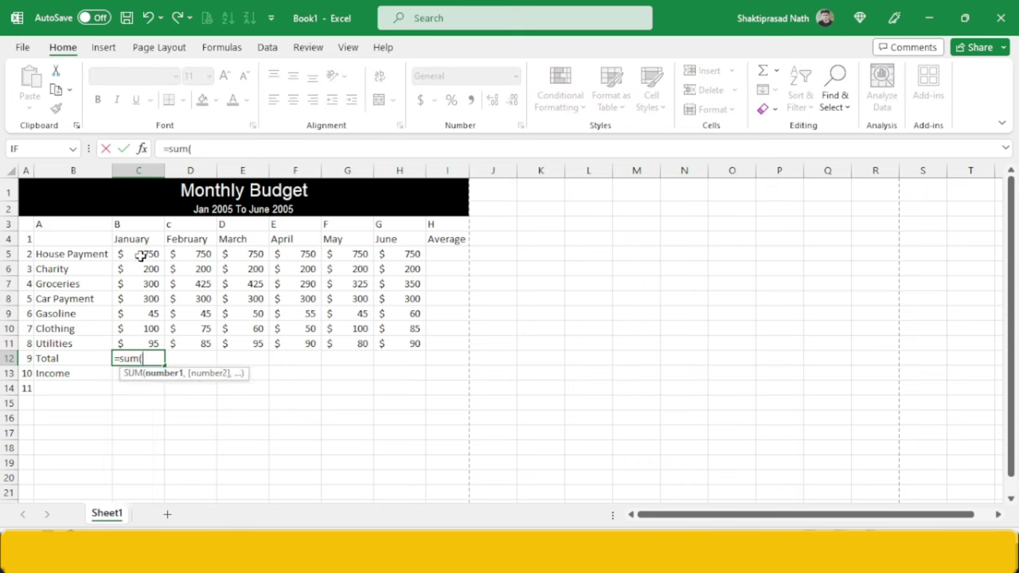
{"action": "left_click_drag", "start_coordinate": [140, 254], "coordinate": [138, 341]}
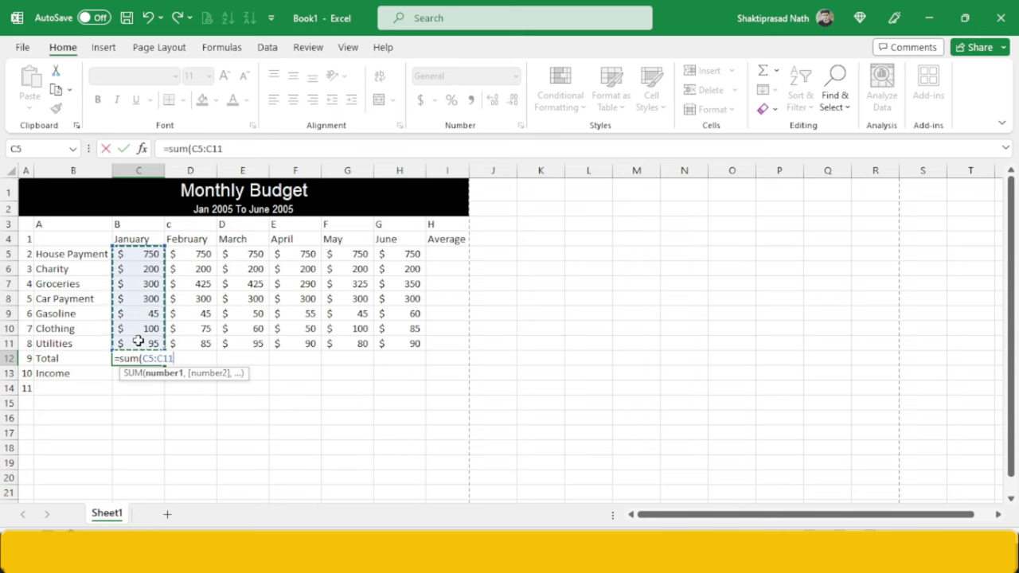
{"action": "type", "text": ")"}
{"action": "key", "text": "Return"}
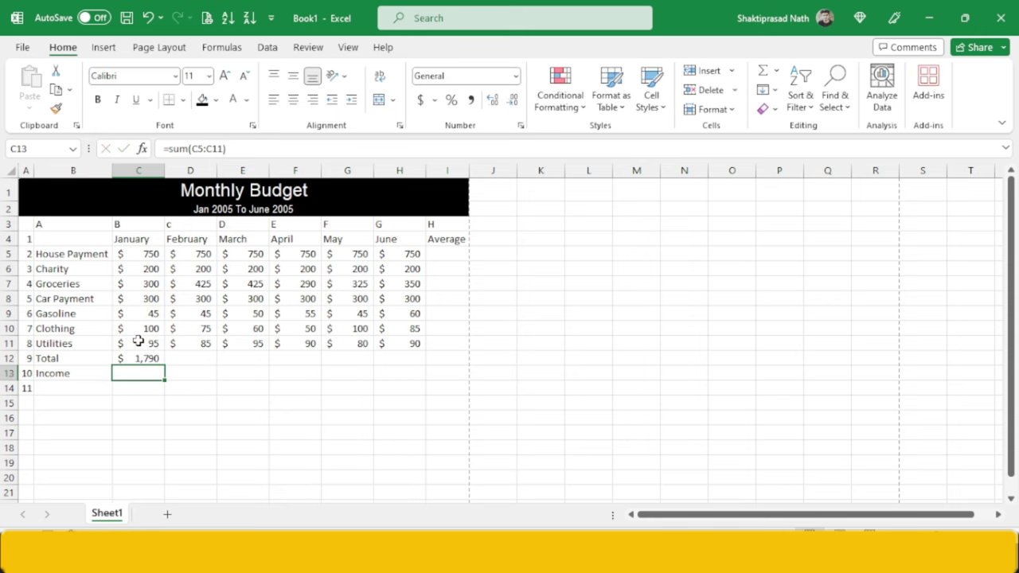
- Fill the total formula across to H12 for February–June, then select the whole table
{"action": "left_click", "coordinate": [151, 359]}
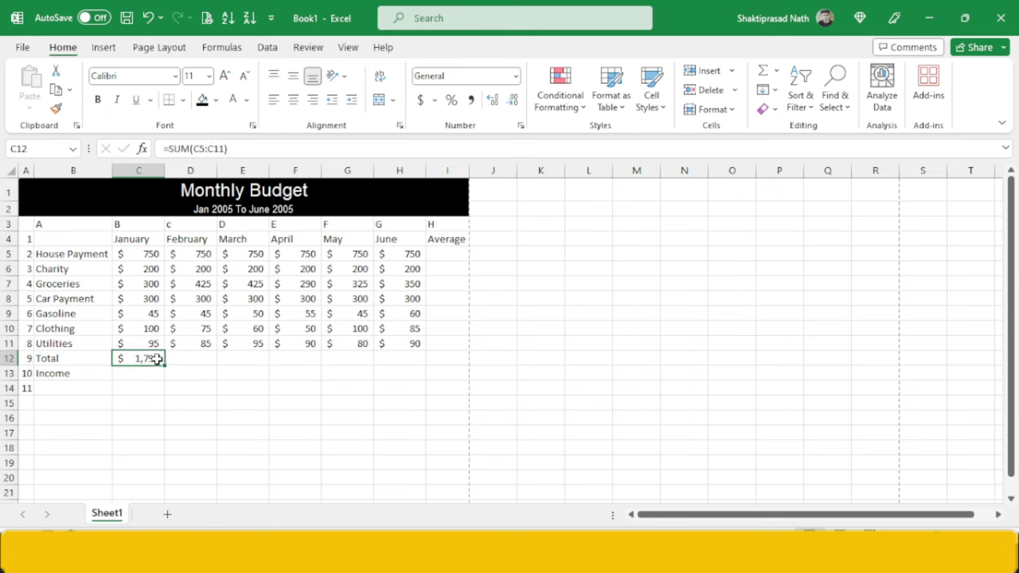
{"action": "left_click_drag", "start_coordinate": [166, 364], "coordinate": [407, 360]}
{"action": "left_click", "coordinate": [290, 358]}
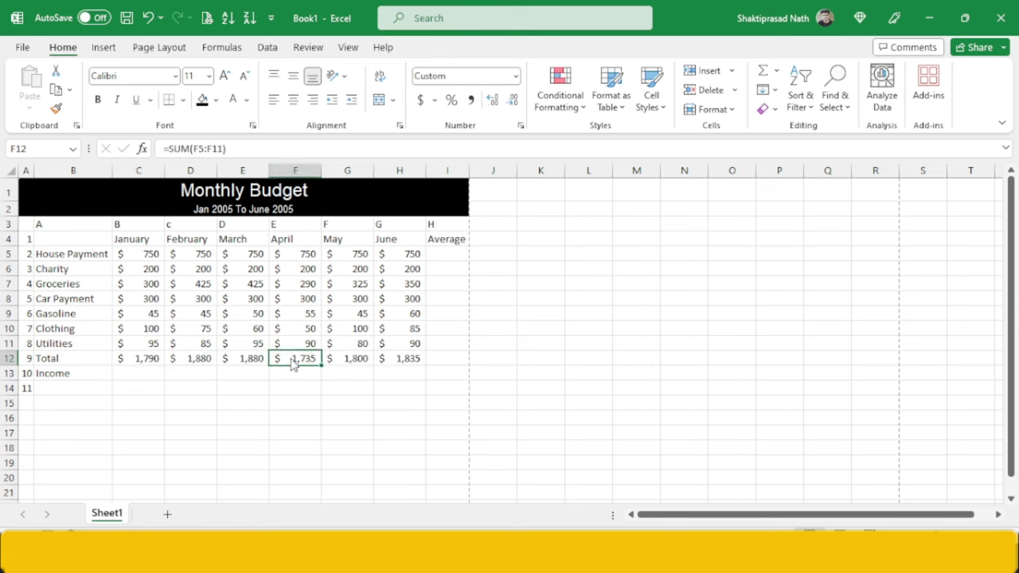
{"action": "key", "text": "alt+Tab"}
{"action": "key", "text": "alt+Tab"}
{"action": "key", "text": "alt+Tab"}
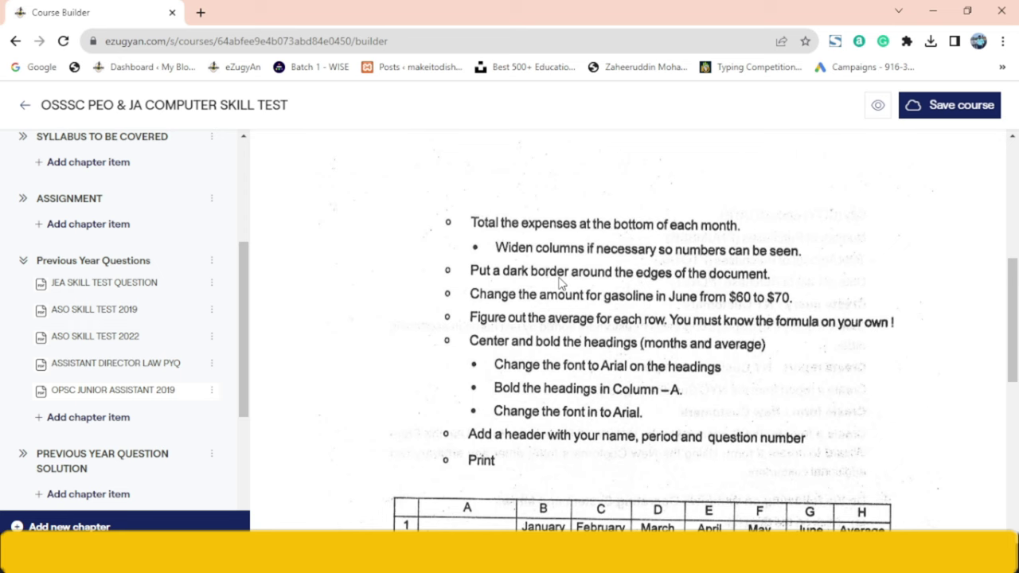
{"action": "key", "text": "alt+Tab"}
{"action": "left_click", "coordinate": [256, 256]}
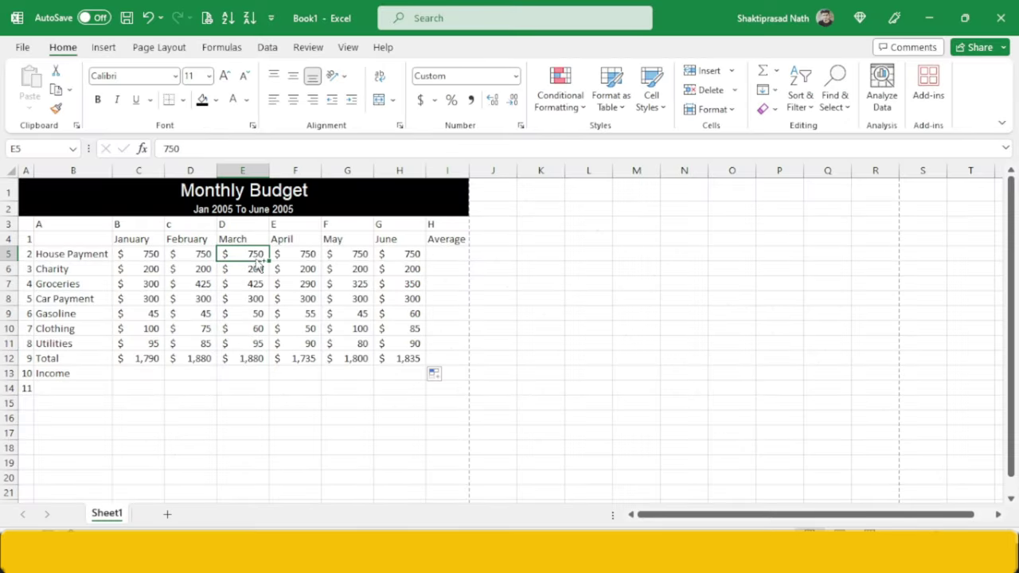
{"action": "key", "text": "ctrl+a"}
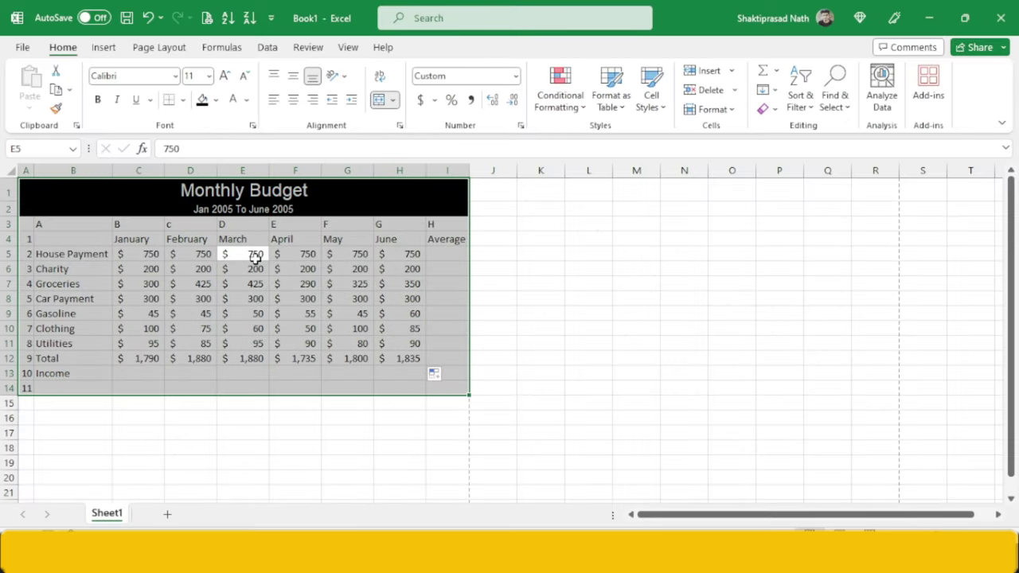
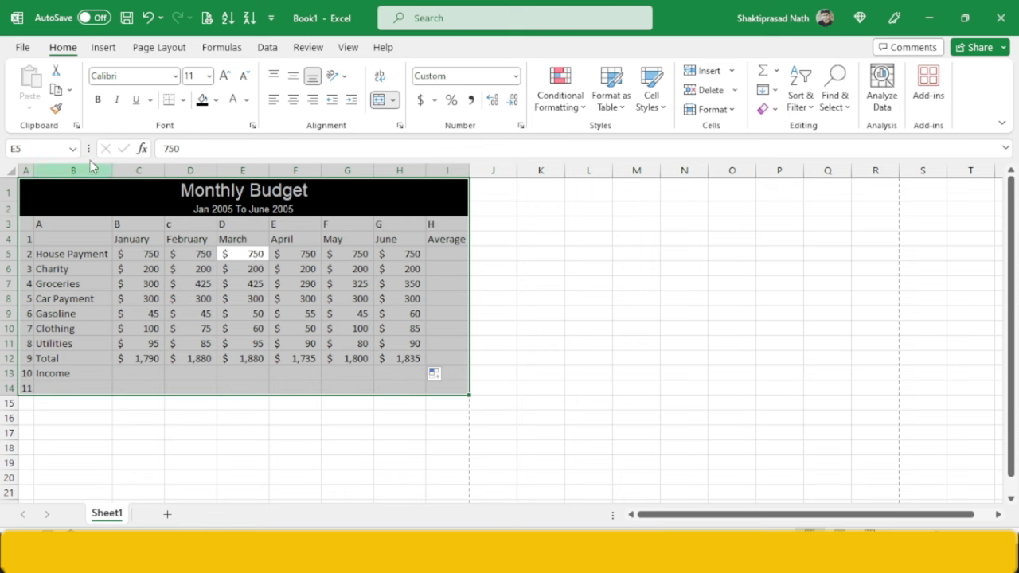
- Give the Monthly Budget table Thick Outside Borders and check the result in print preview
{"action": "left_click", "coordinate": [183, 100]}
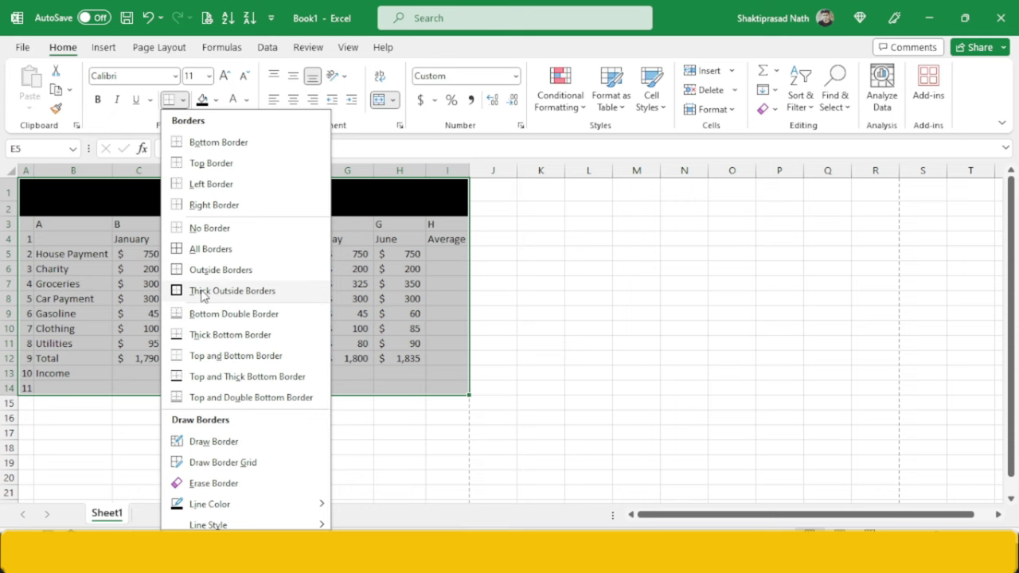
{"action": "left_click", "coordinate": [199, 291]}
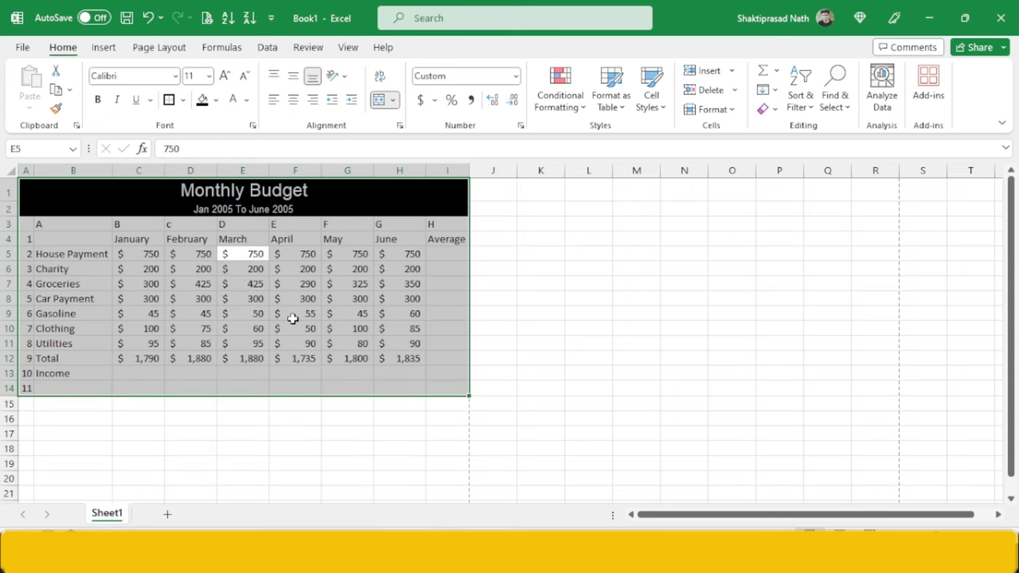
{"action": "left_click", "coordinate": [293, 317]}
{"action": "key", "text": "ctrl+p"}
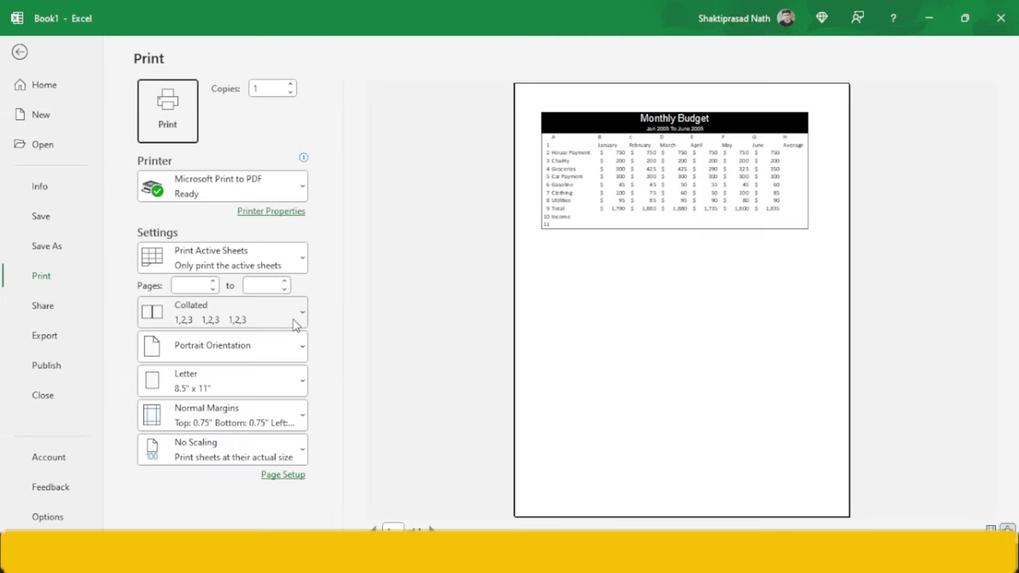
{"action": "left_click", "coordinate": [20, 52]}
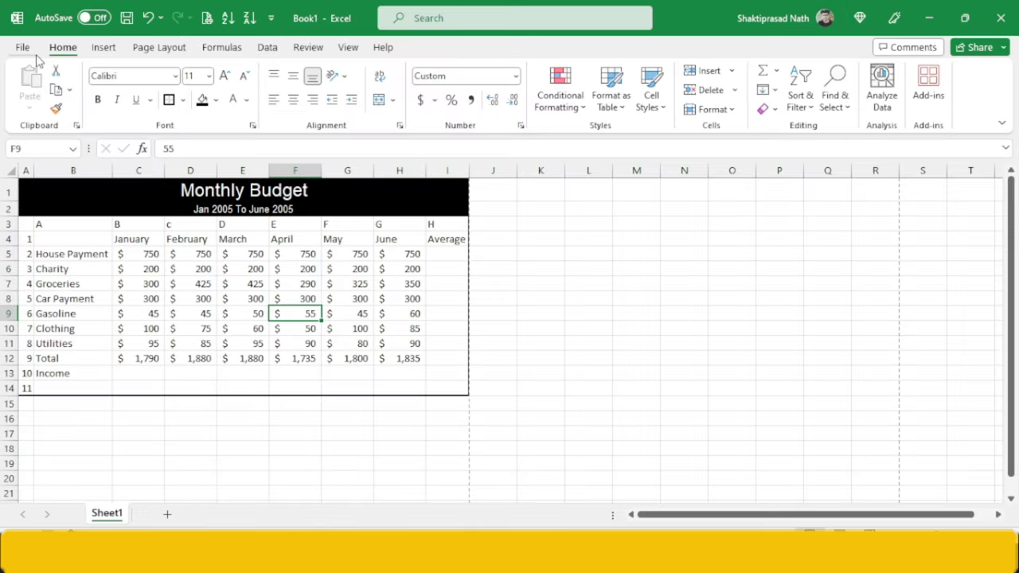
{"action": "key", "text": "alt+Tab"}
- Change June's Gasoline amount in H9 from 60 to 70, raising June's total to 1,845
{"action": "scroll", "coordinate": [384, 270], "scroll_direction": "down", "scroll_amount": 2}
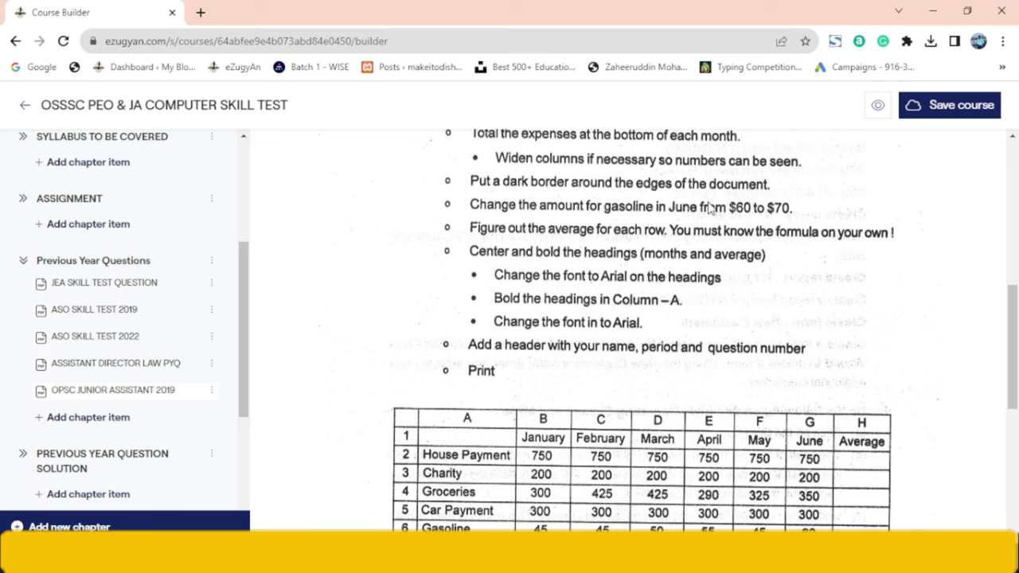
{"action": "key", "text": "alt+Tab"}
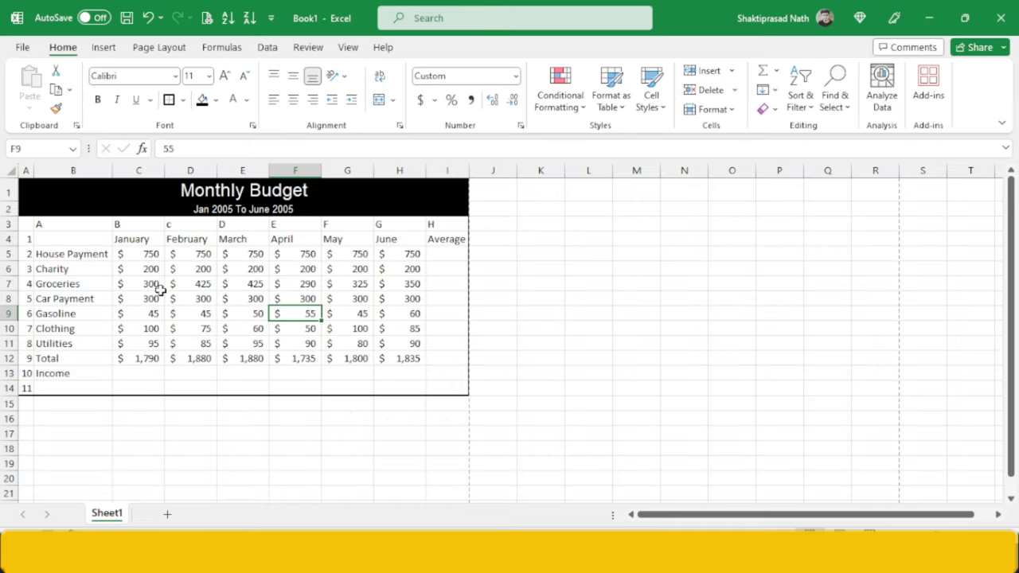
{"action": "left_click", "coordinate": [93, 319]}
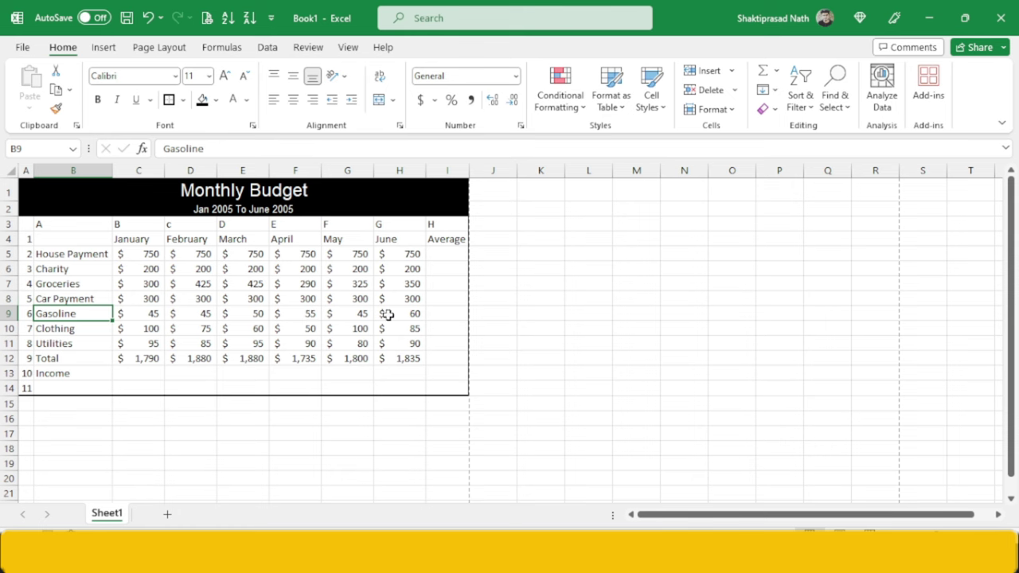
{"action": "double_click", "coordinate": [415, 315]}
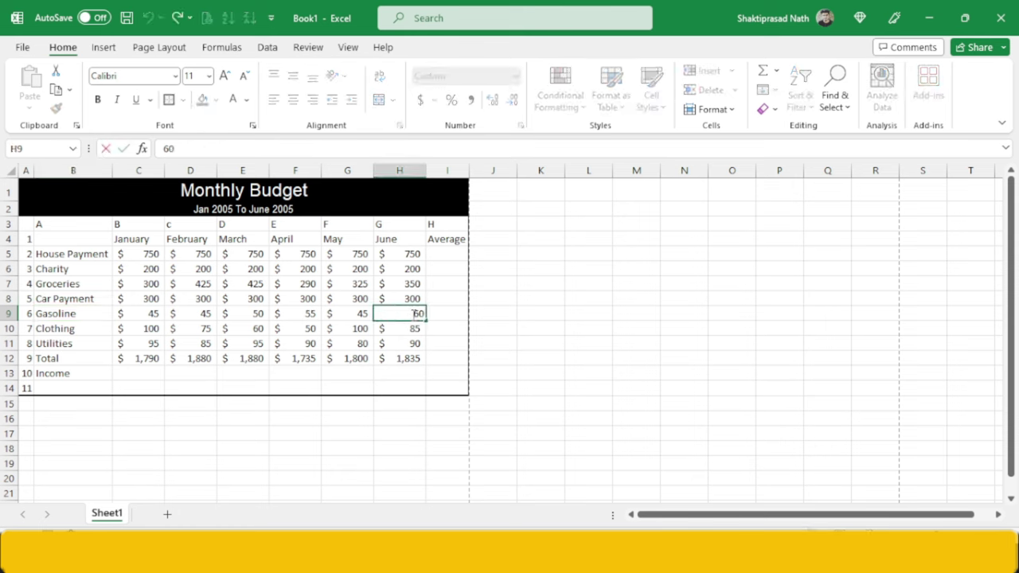
{"action": "key", "text": "BackSpace"}
{"action": "type", "text": "7"}
{"action": "key", "text": "Return"}
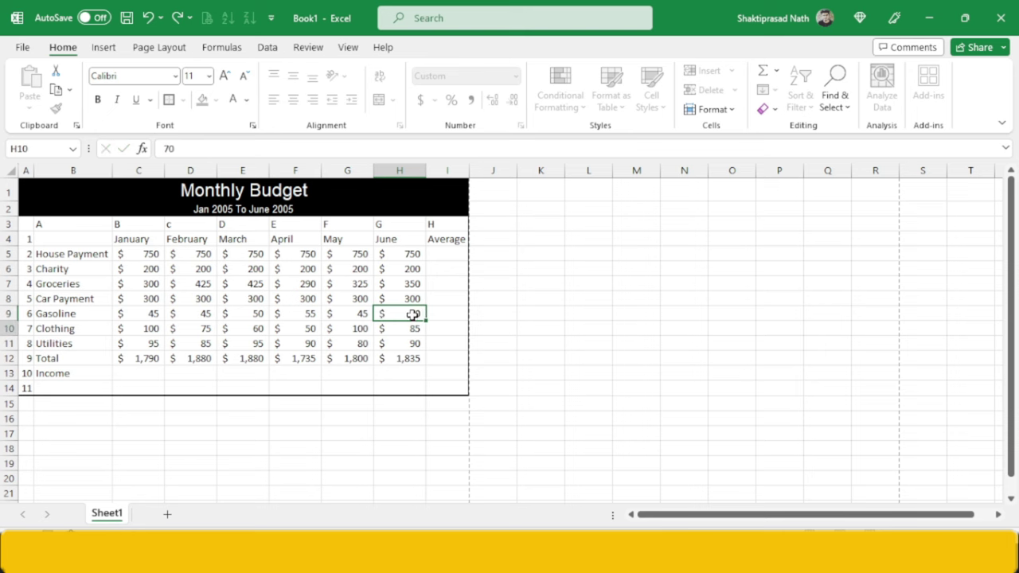
{"action": "left_click", "coordinate": [405, 387]}
{"action": "key", "text": "alt+Tab"}
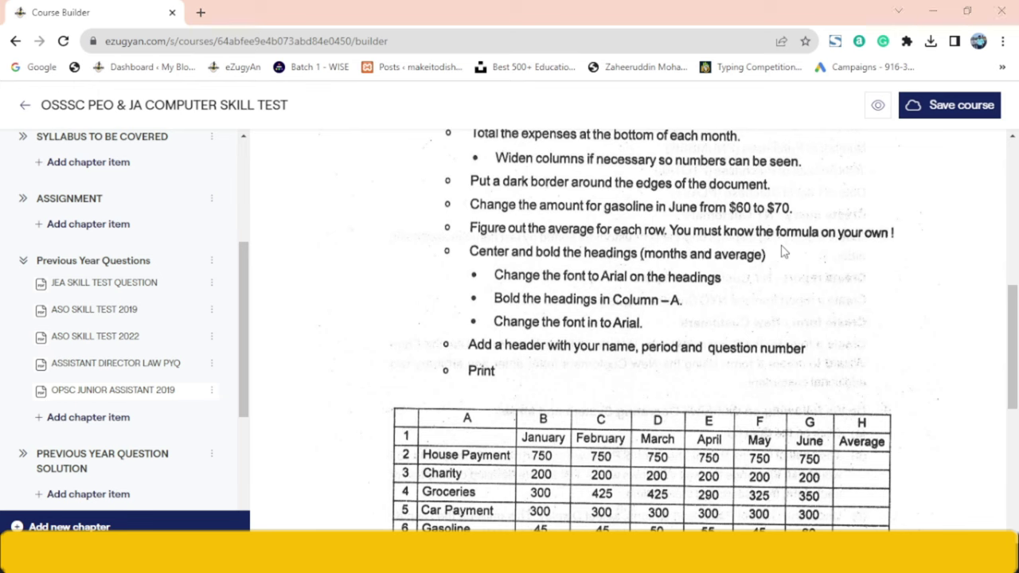
{"action": "key", "text": "alt+Tab"}
- Enter =AVERAGE(C5:H5) in I5 to average the House Payment row
{"action": "left_click", "coordinate": [456, 254]}
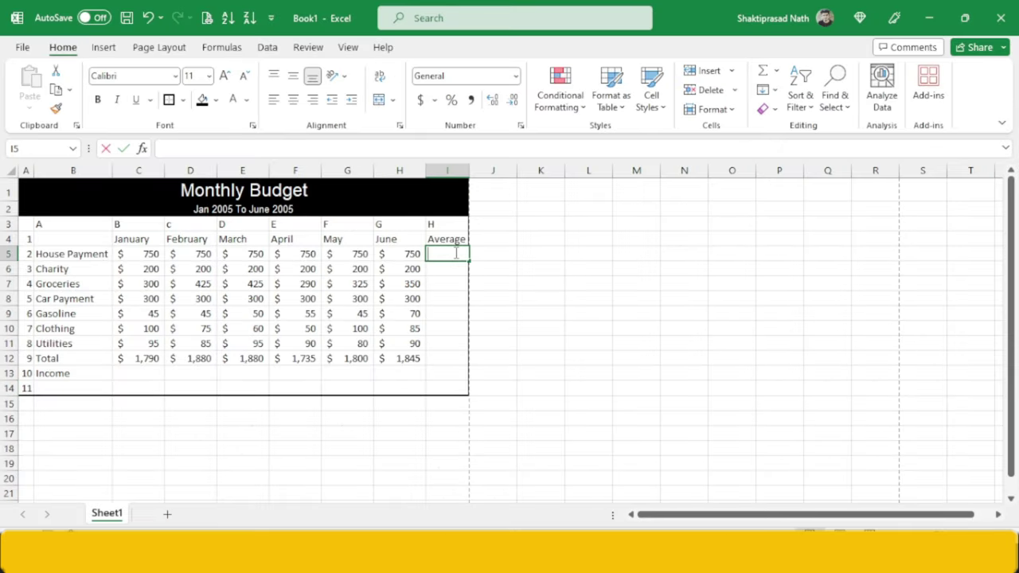
{"action": "type", "text": "=average("}
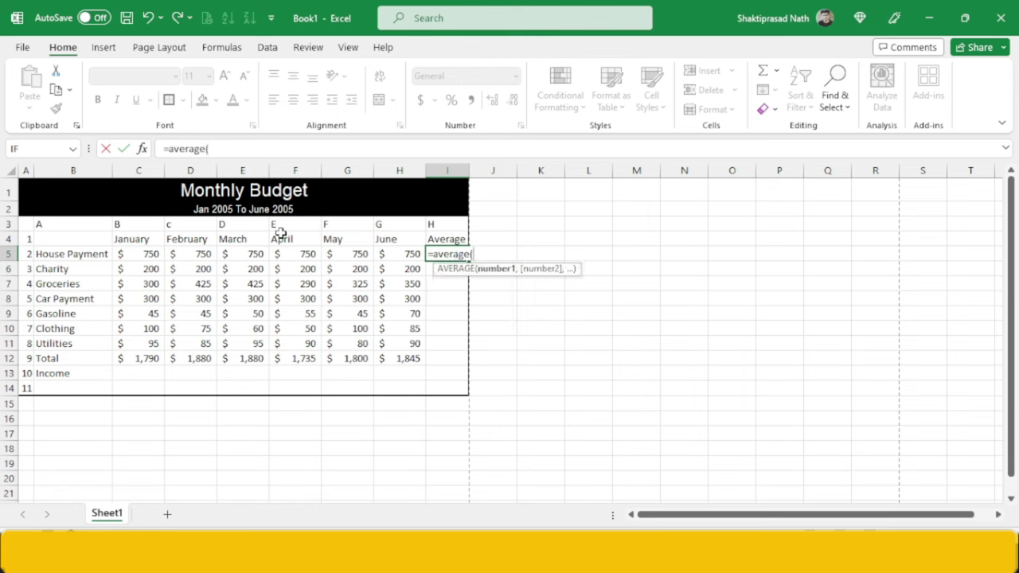
{"action": "left_click_drag", "start_coordinate": [138, 256], "coordinate": [390, 257]}
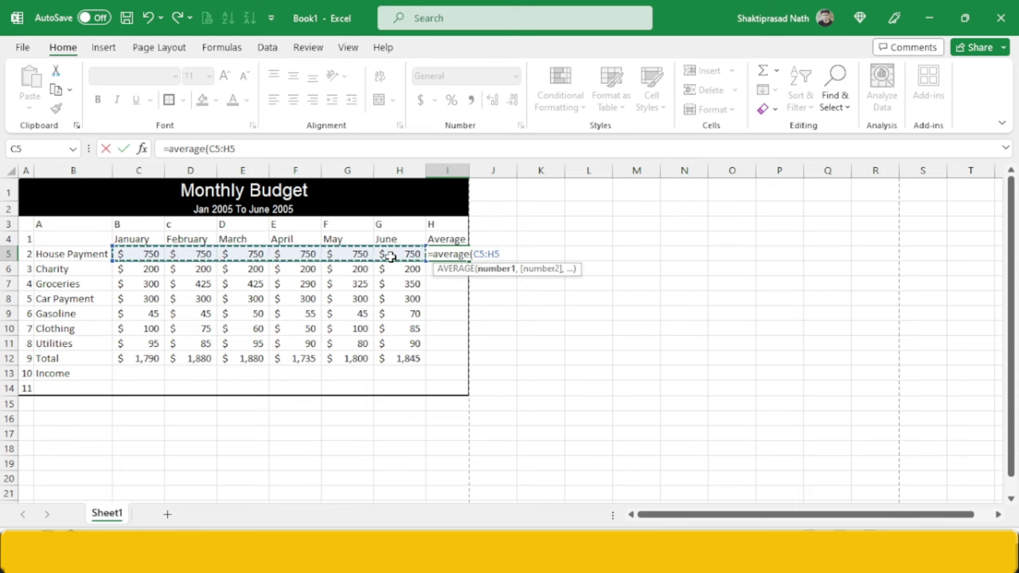
{"action": "type", "text": ")"}
{"action": "key", "text": "Return"}
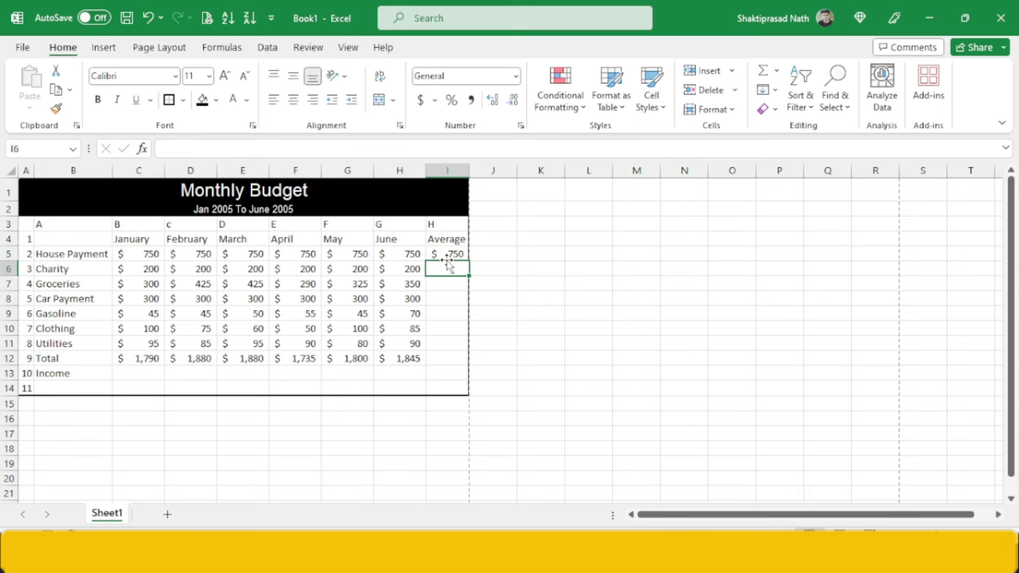
- Fill the average formula down to I11, giving 200, 353, 300, 52, 78 and 89
{"action": "left_click", "coordinate": [451, 253]}
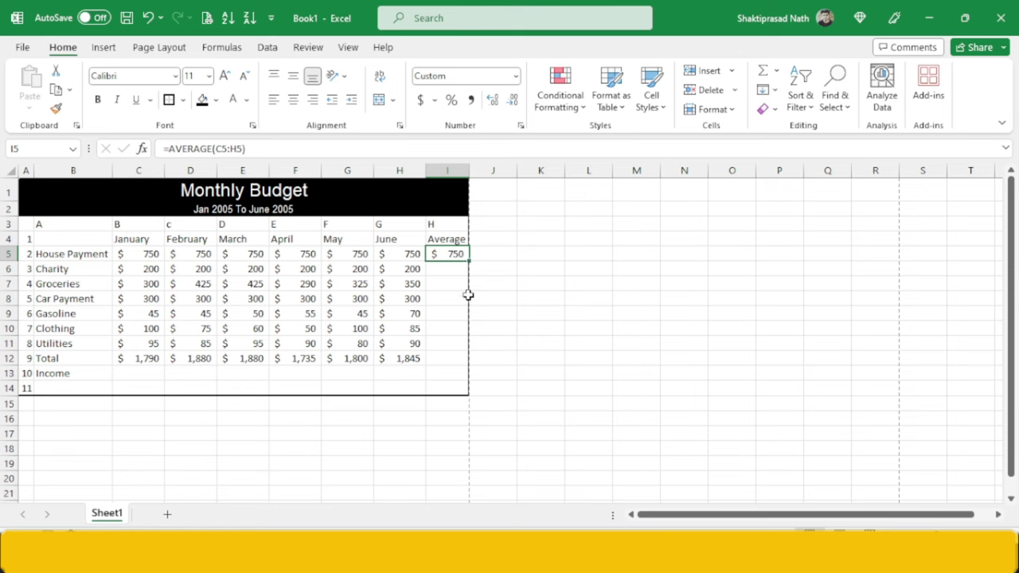
{"action": "left_click_drag", "start_coordinate": [468, 259], "coordinate": [464, 356]}
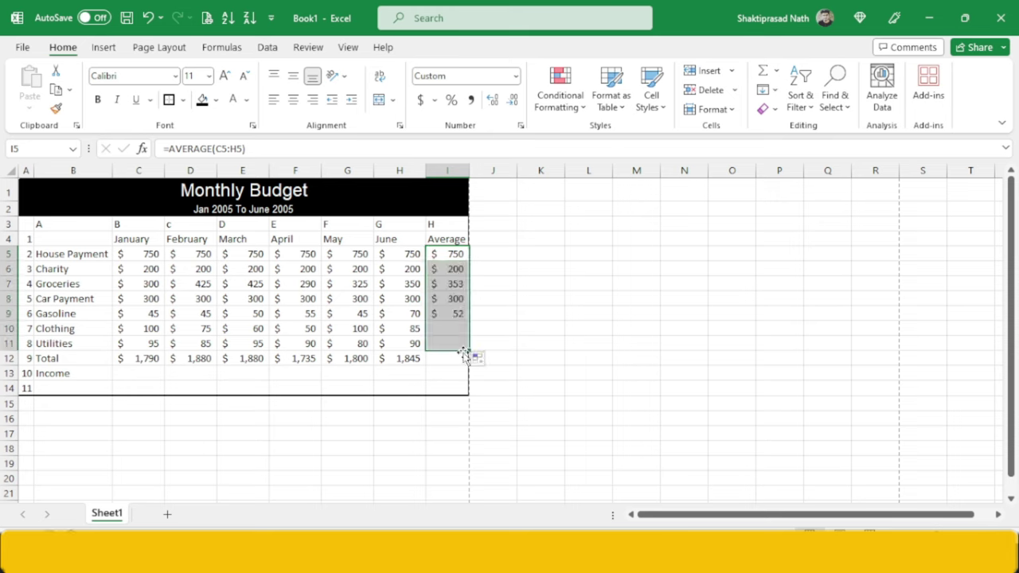
{"action": "key", "text": "alt+Tab"}
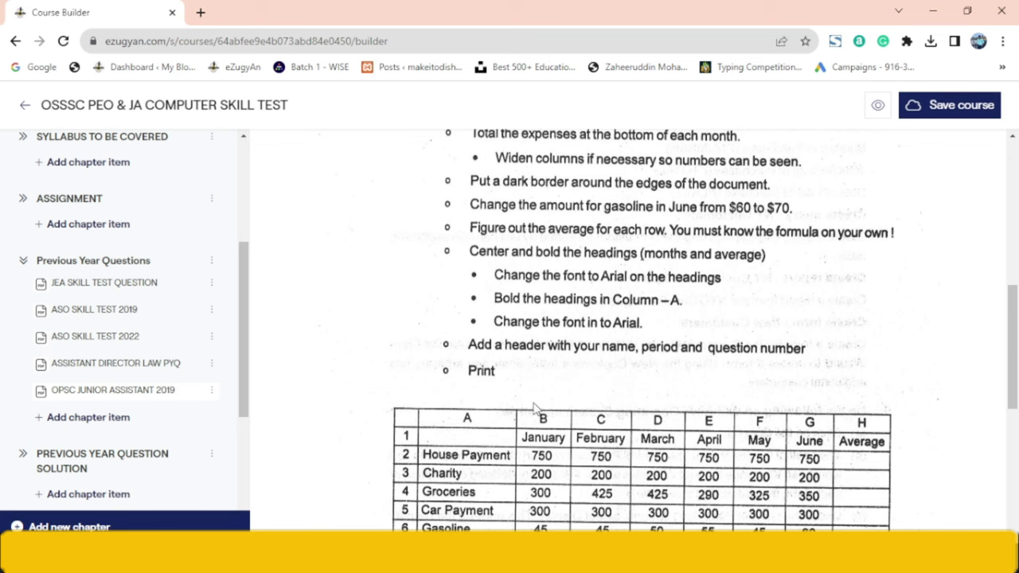
{"action": "scroll", "coordinate": [755, 448], "scroll_direction": "down", "scroll_amount": 1}
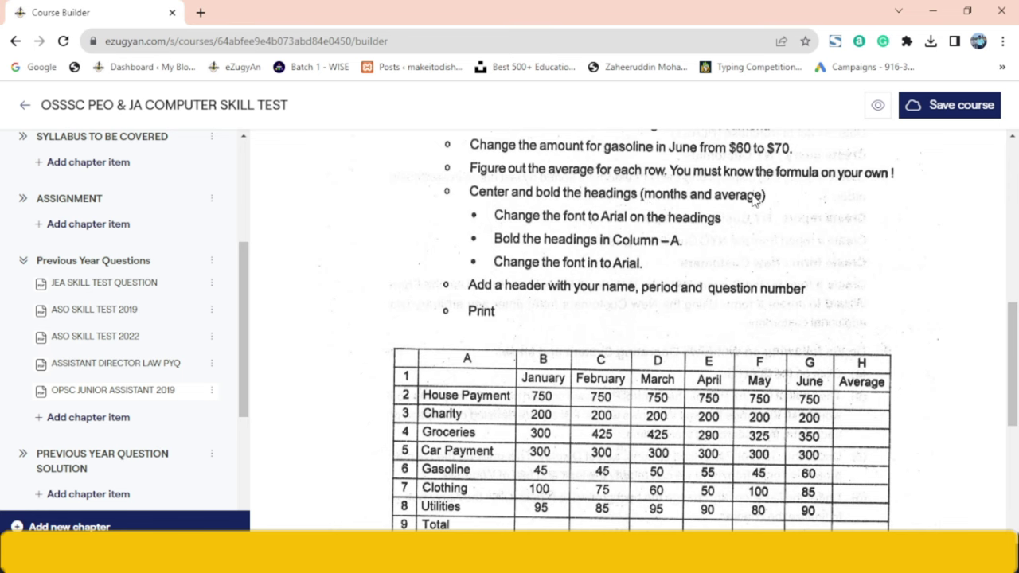
{"action": "key", "text": "alt+Tab"}
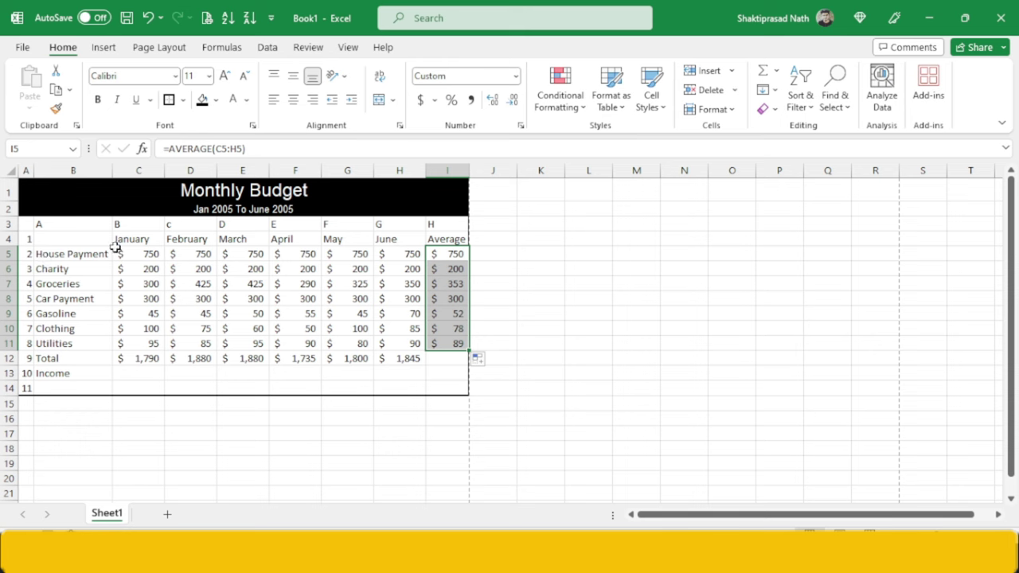
{"action": "key", "text": "alt+Tab"}
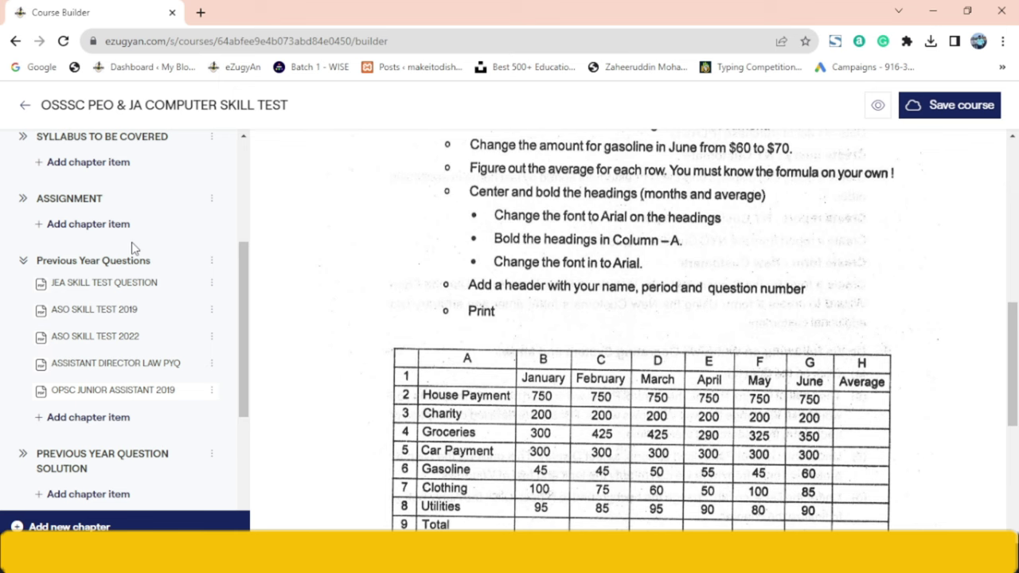
{"action": "key", "text": "alt+Tab"}
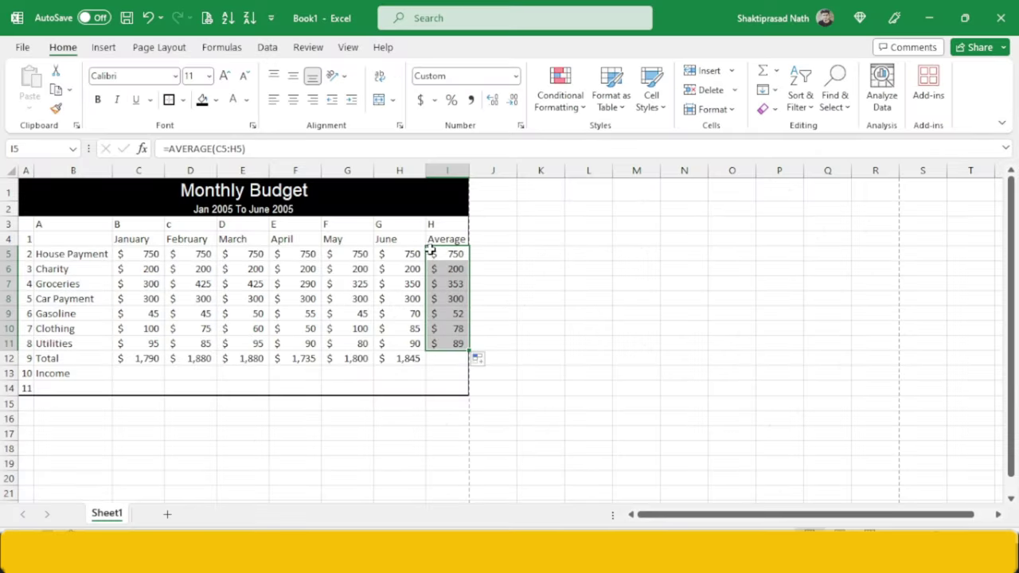
- Make the month and Average headings C4:I4 bold and centred horizontally and vertically
{"action": "left_click", "coordinate": [449, 238]}
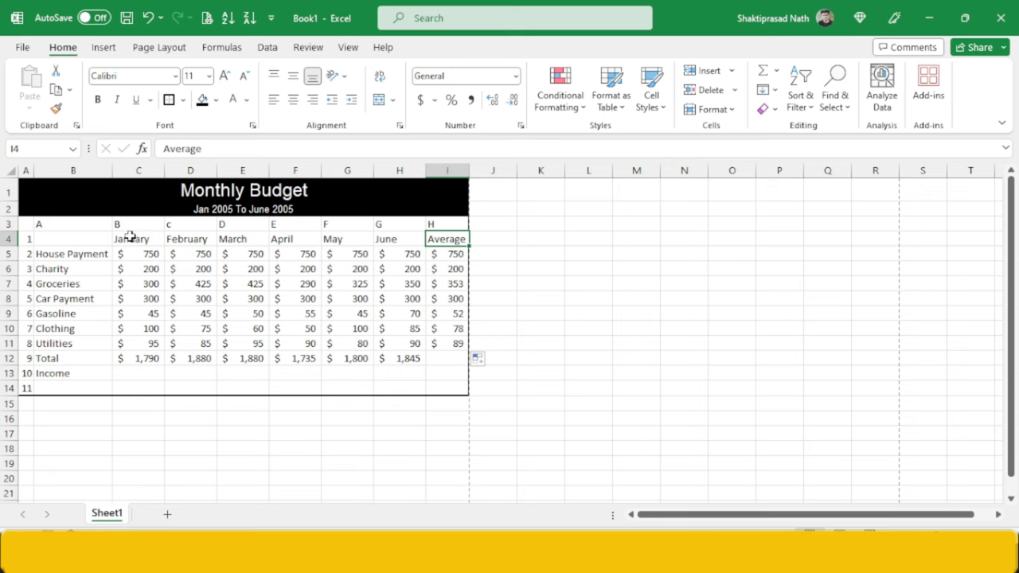
{"action": "left_click", "coordinate": [134, 238]}
{"action": "left_click_drag", "start_coordinate": [177, 240], "coordinate": [432, 239]}
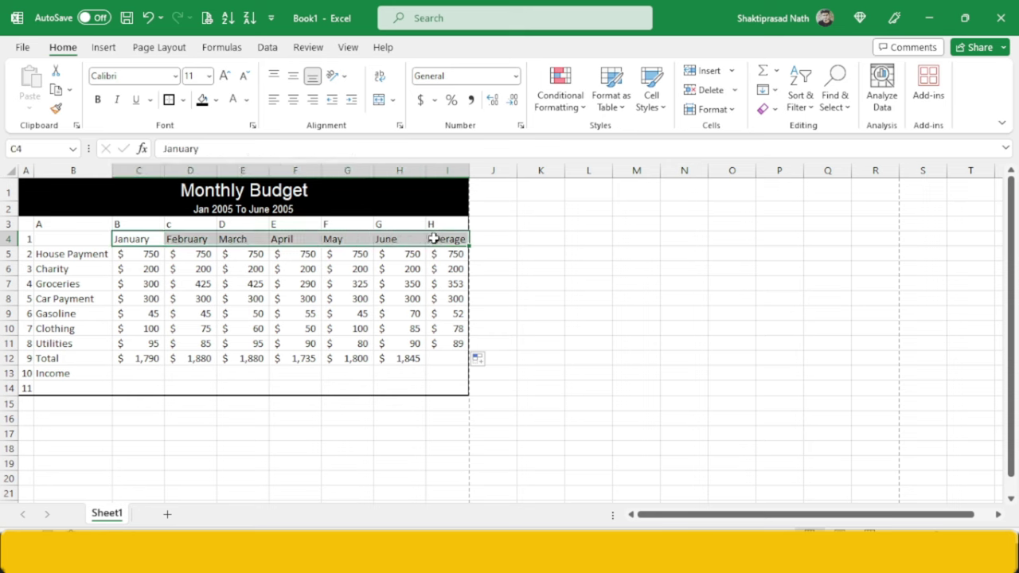
{"action": "key", "text": "ctrl+b"}
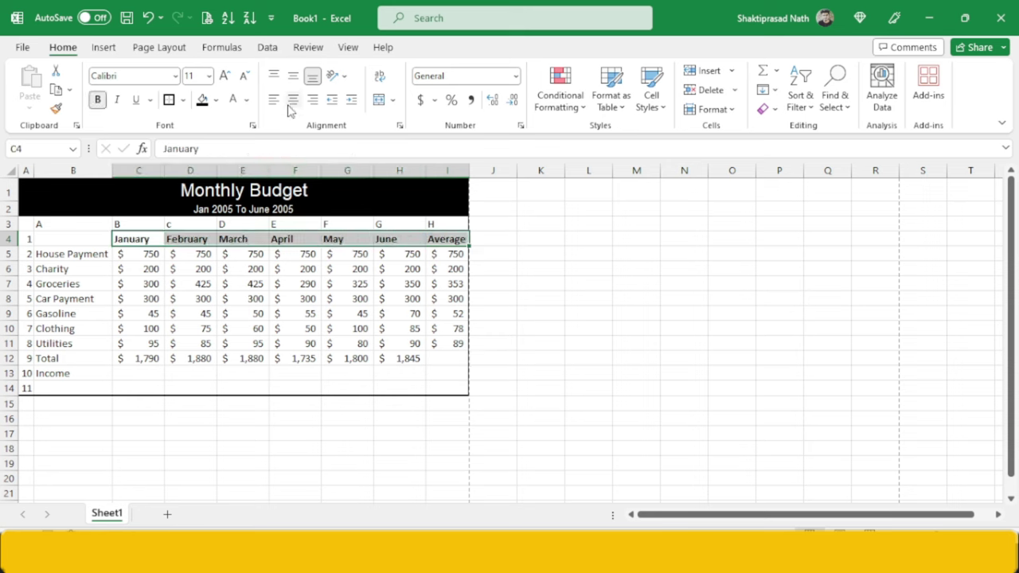
{"action": "left_click", "coordinate": [292, 100]}
{"action": "left_click", "coordinate": [293, 77]}
{"action": "key", "text": "alt+Tab"}
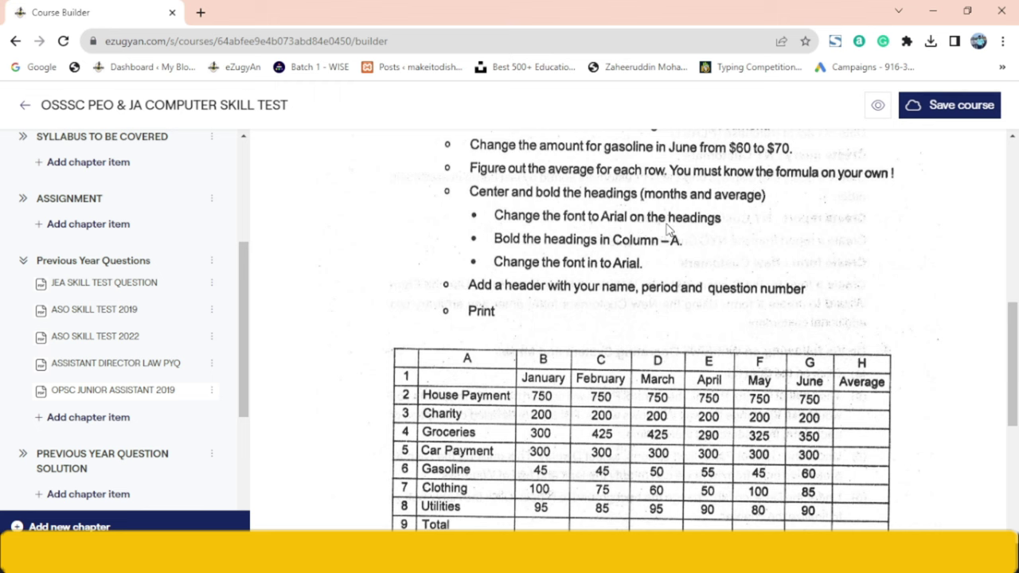
{"action": "key", "text": "alt+Tab"}
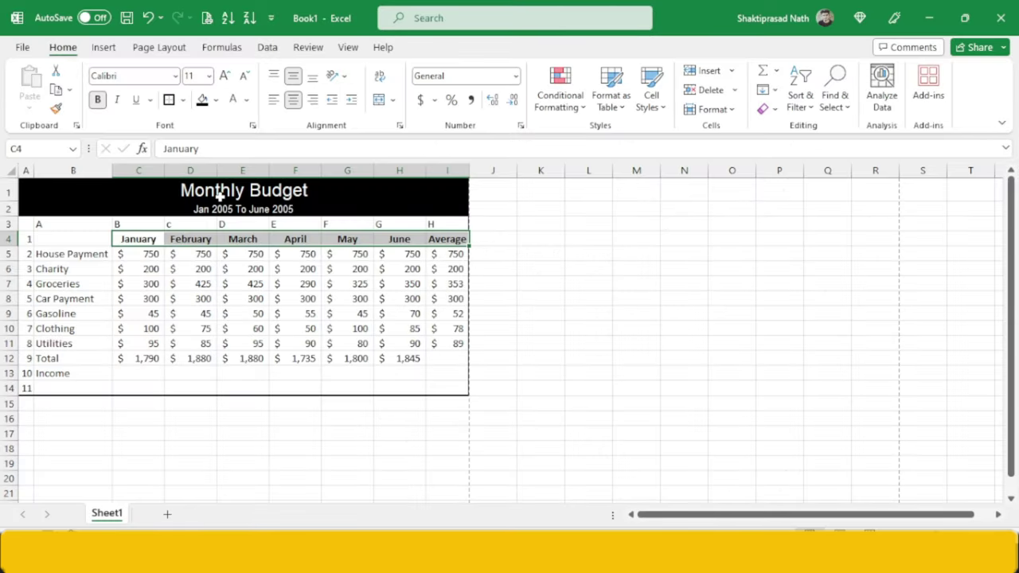
- Set the heading row's font to Arial
{"action": "left_click", "coordinate": [135, 76]}
{"action": "type", "text": "Ari"}
{"action": "key", "text": "Return"}
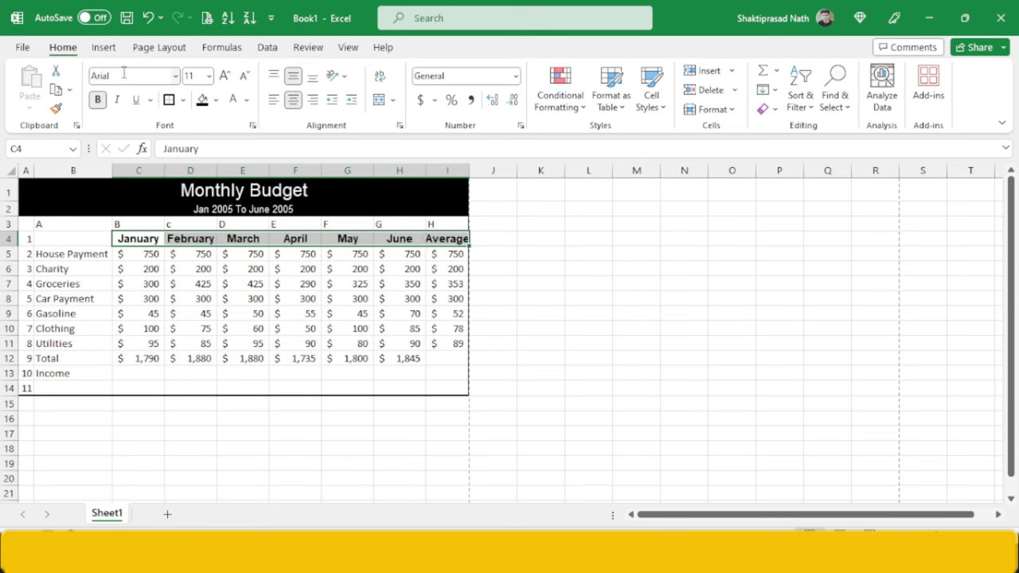
{"action": "key", "text": "alt+Tab"}
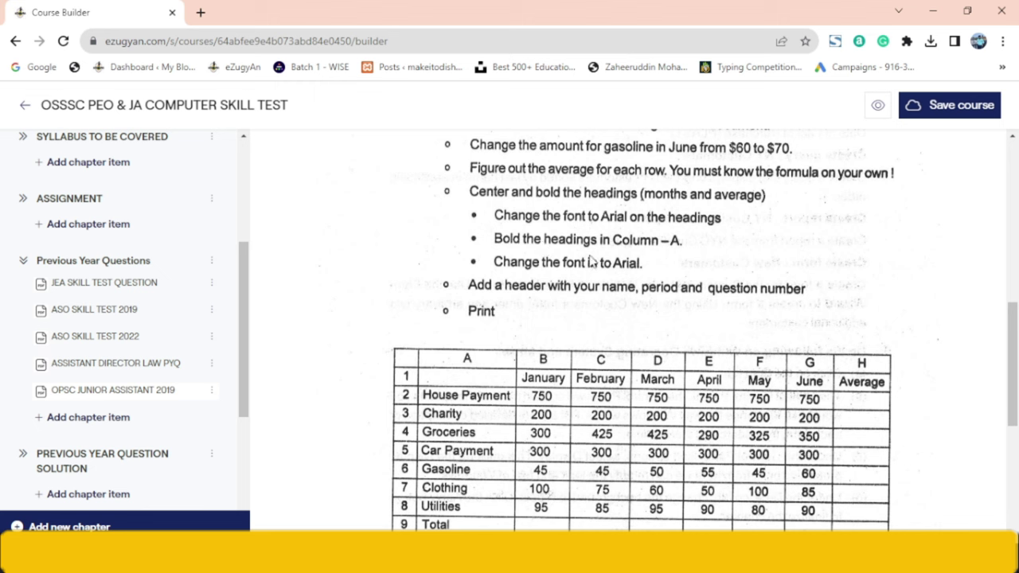
{"action": "key", "text": "alt+Tab"}
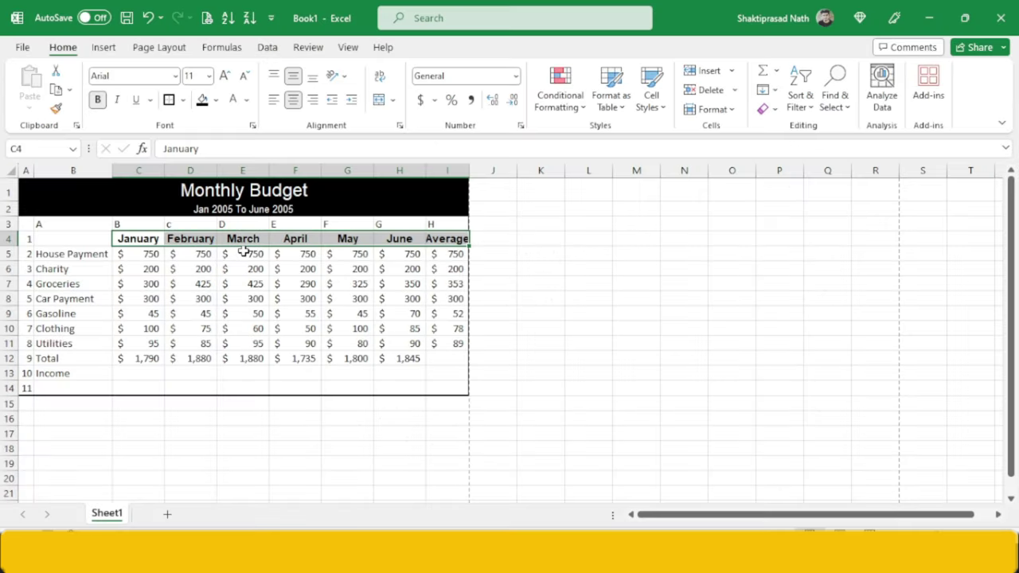
{"action": "left_click", "coordinate": [77, 219]}
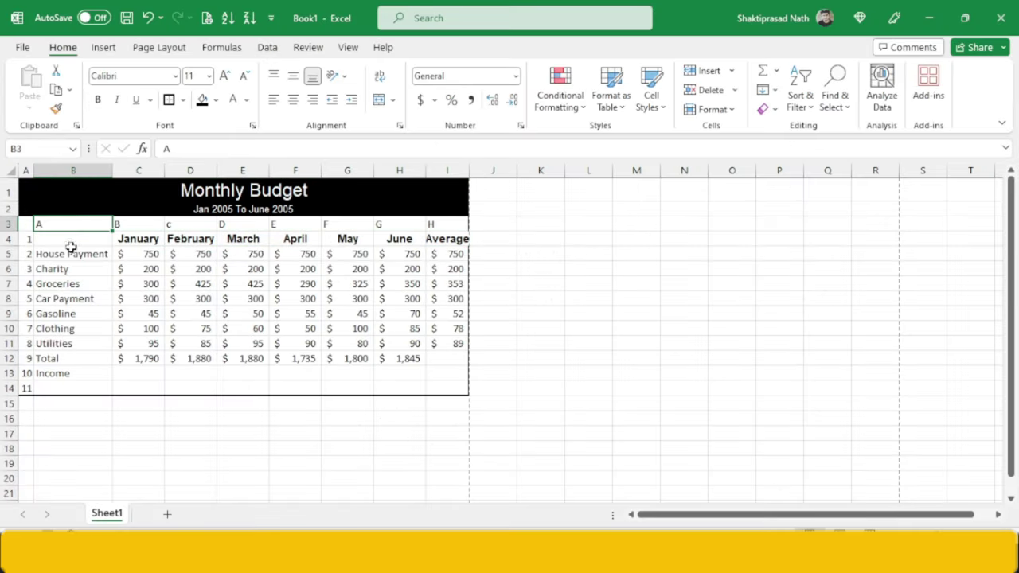
- Make the row labels House Payment through Income bold Arial
{"action": "left_click_drag", "start_coordinate": [69, 255], "coordinate": [69, 375]}
{"action": "key", "text": "ctrl+b"}
{"action": "left_click", "coordinate": [149, 331]}
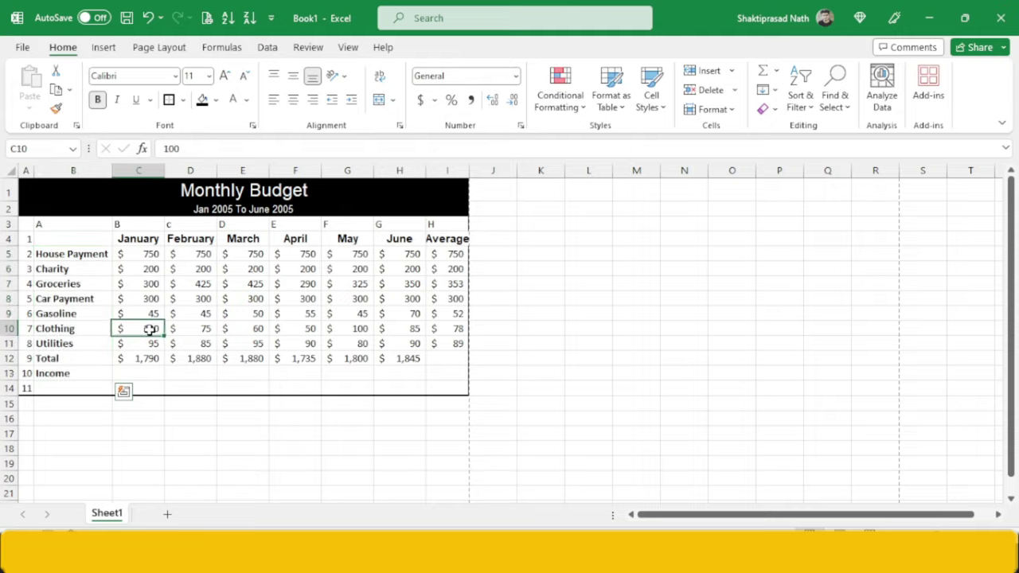
{"action": "key", "text": "alt+Tab"}
{"action": "key", "text": "alt+Tab"}
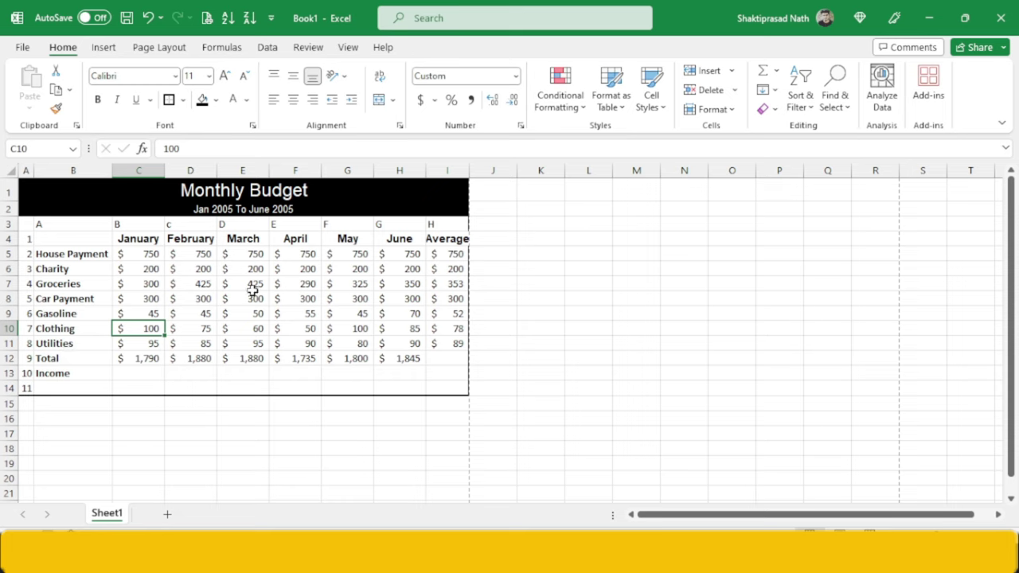
{"action": "key", "text": "alt+Tab"}
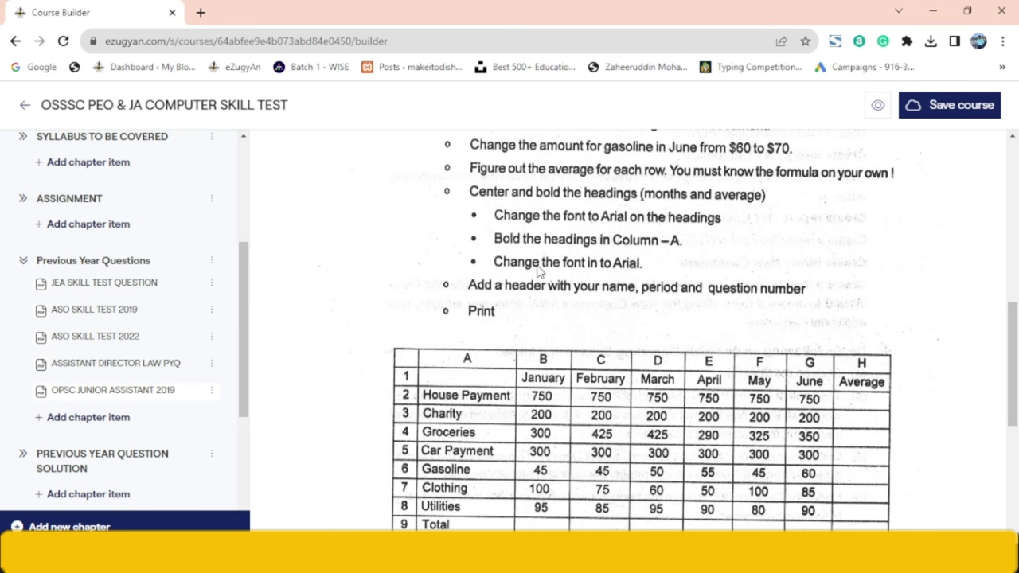
{"action": "key", "text": "alt+Tab"}
{"action": "left_click_drag", "start_coordinate": [95, 254], "coordinate": [96, 369]}
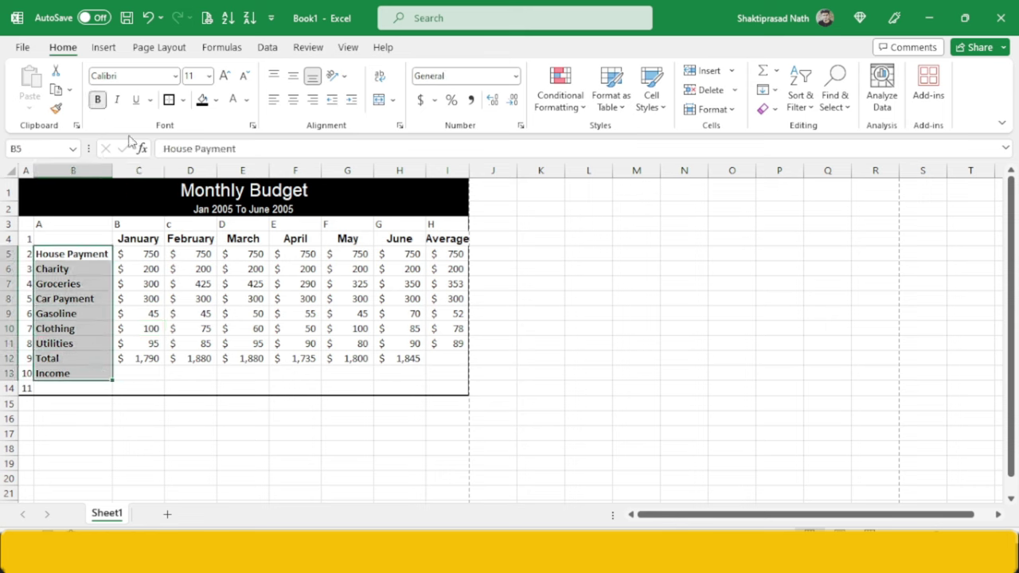
{"action": "left_click", "coordinate": [137, 76]}
{"action": "type", "text": "Arial"}
{"action": "key", "text": "Return"}
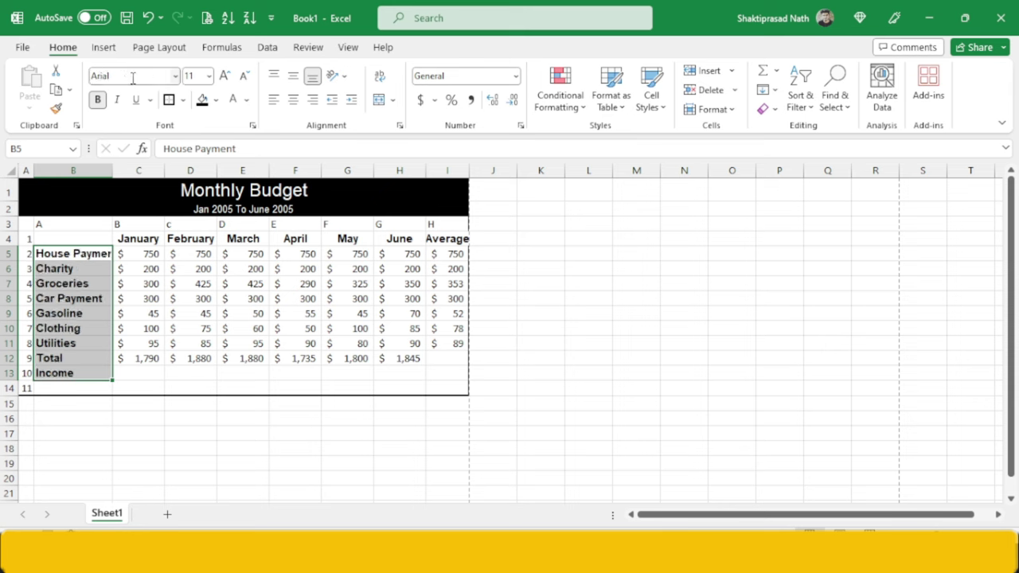
{"action": "left_click", "coordinate": [126, 298]}
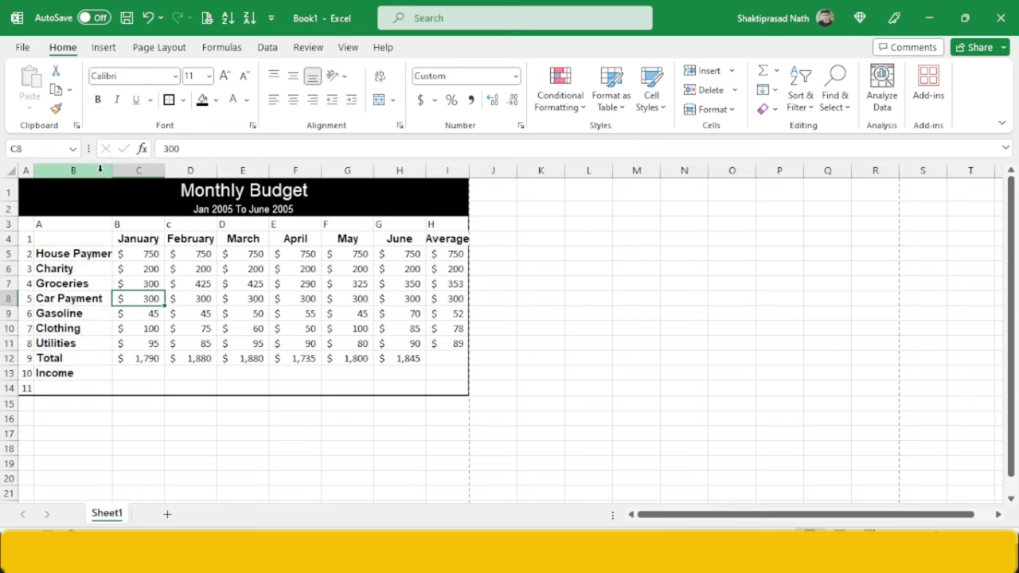
- Widen column B so 'House Payment' fits fully
{"action": "left_click", "coordinate": [102, 171]}
{"action": "left_click_drag", "start_coordinate": [110, 171], "coordinate": [126, 172]}
{"action": "left_click", "coordinate": [168, 356]}
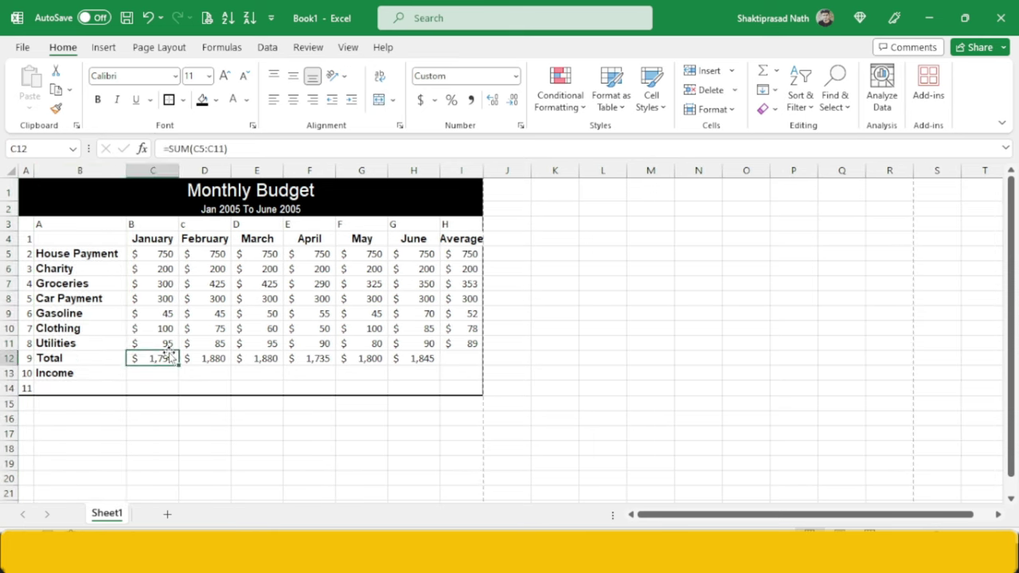
{"action": "key", "text": "alt+Tab"}
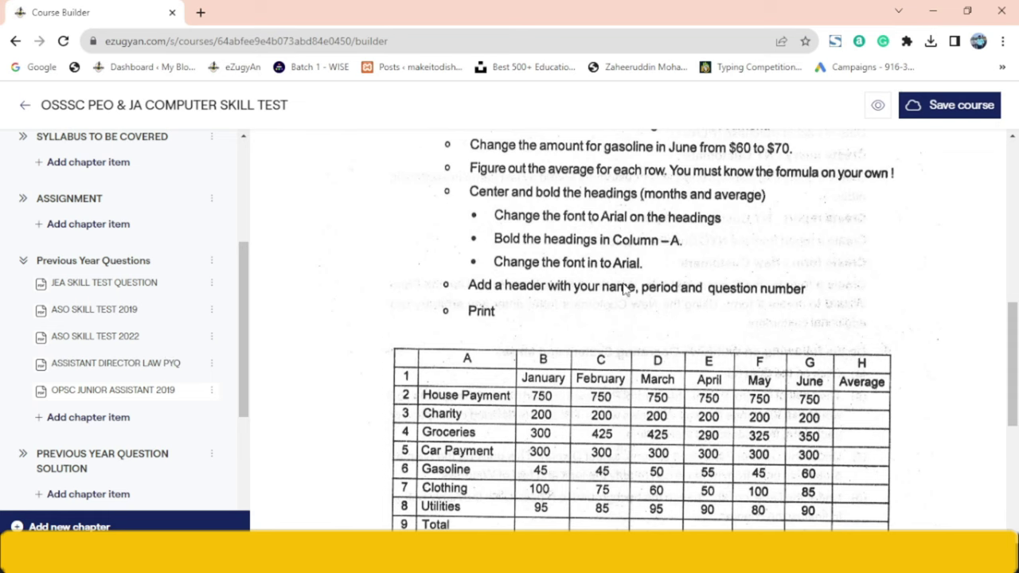
{"action": "key", "text": "alt+Tab"}
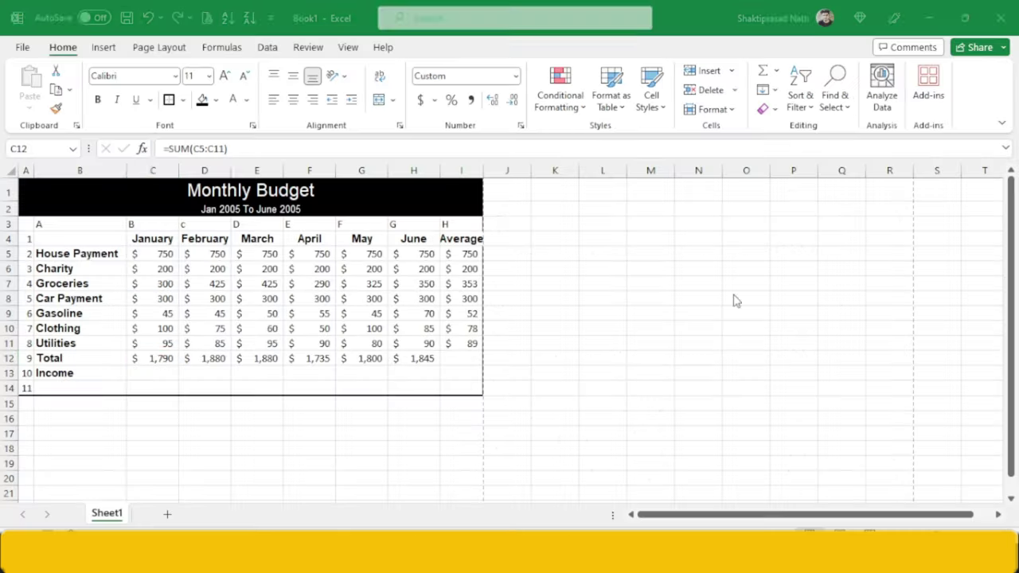
- Add a page header using Insert > Text > Header & Footer
{"action": "left_click", "coordinate": [103, 48]}
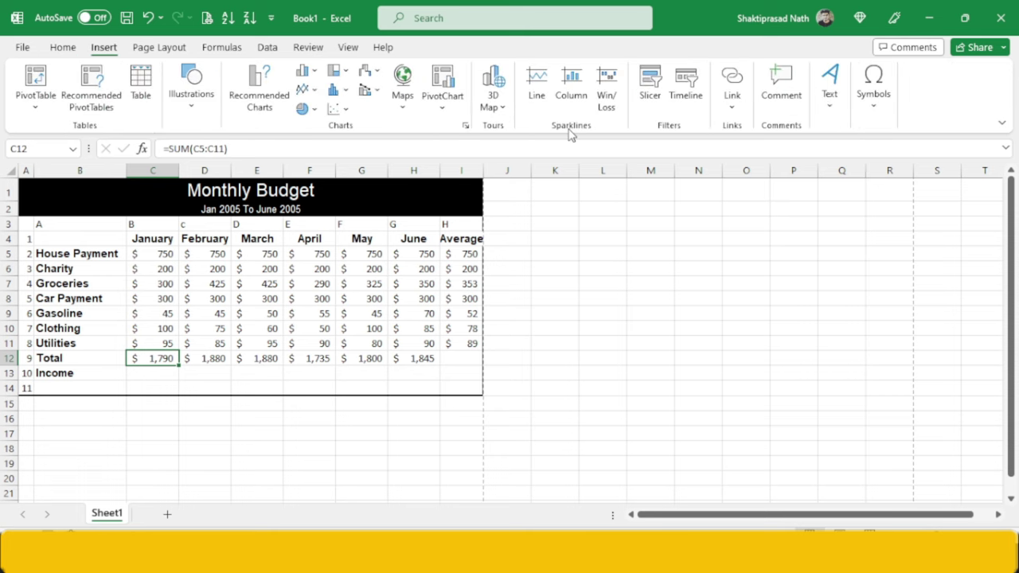
{"action": "left_click", "coordinate": [829, 116]}
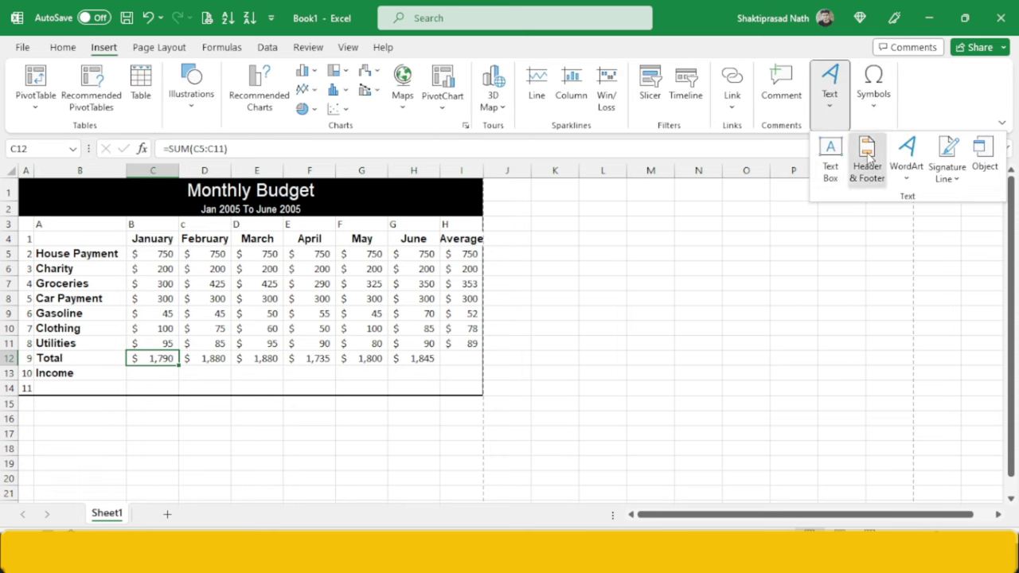
{"action": "left_click", "coordinate": [868, 159]}
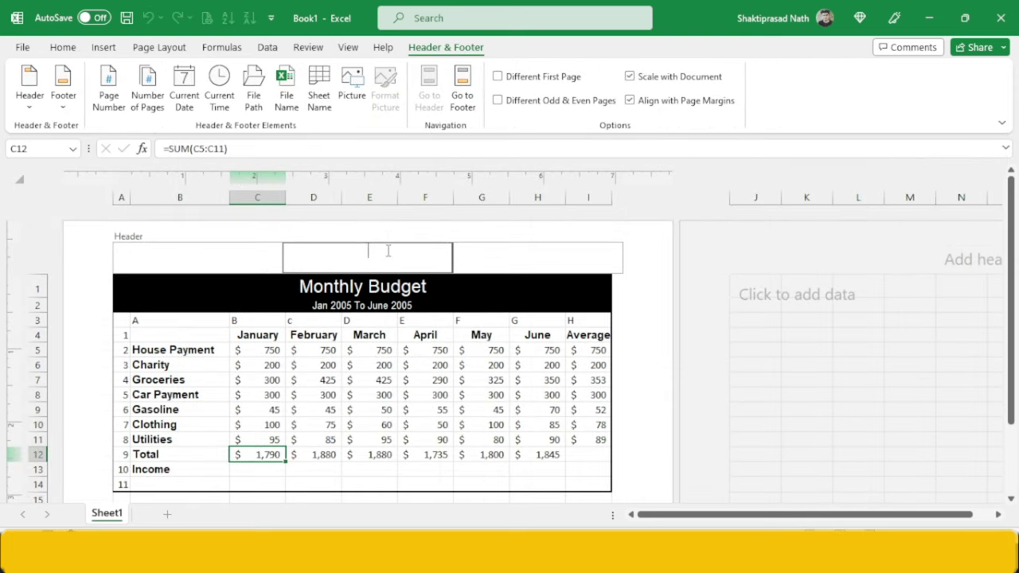
{"action": "key", "text": "alt+Tab"}
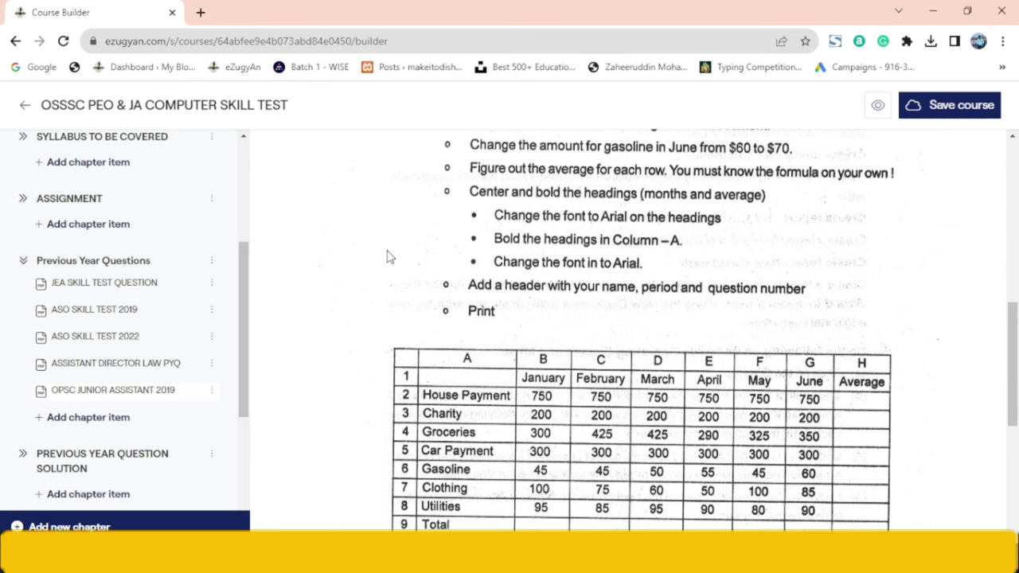
{"action": "key", "text": "alt+Tab"}
- Type the author's name, period 3.00 TO 4.00 PM and roll number into the centre header
{"action": "type", "text": "nam"}
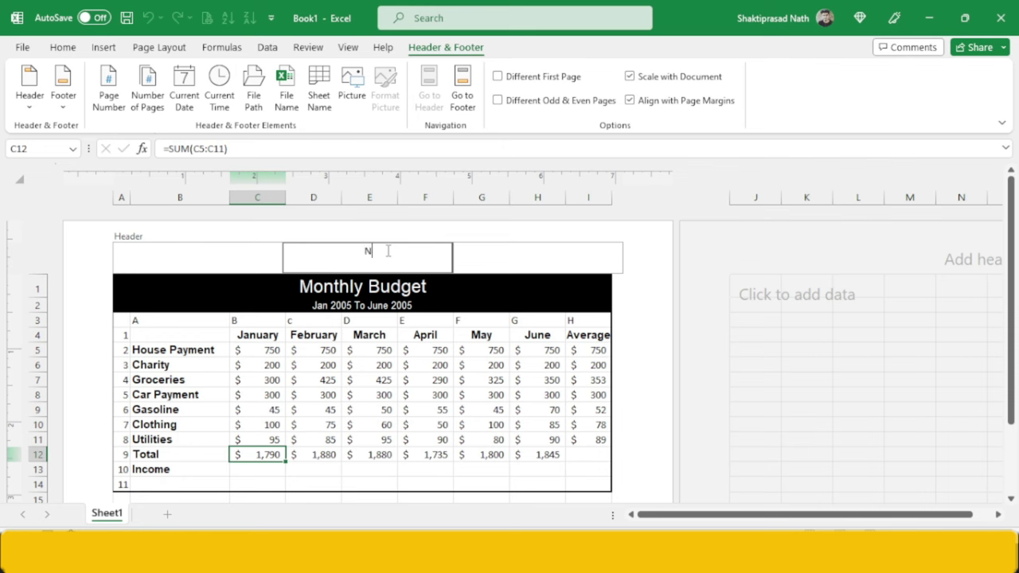
{"action": "type", "text": "m"}
{"action": "key", "text": "BackSpace"}
{"action": "key", "text": "BackSpace"}
{"action": "key", "text": "BackSpace"}
{"action": "type", "text": "D, 3.00"}
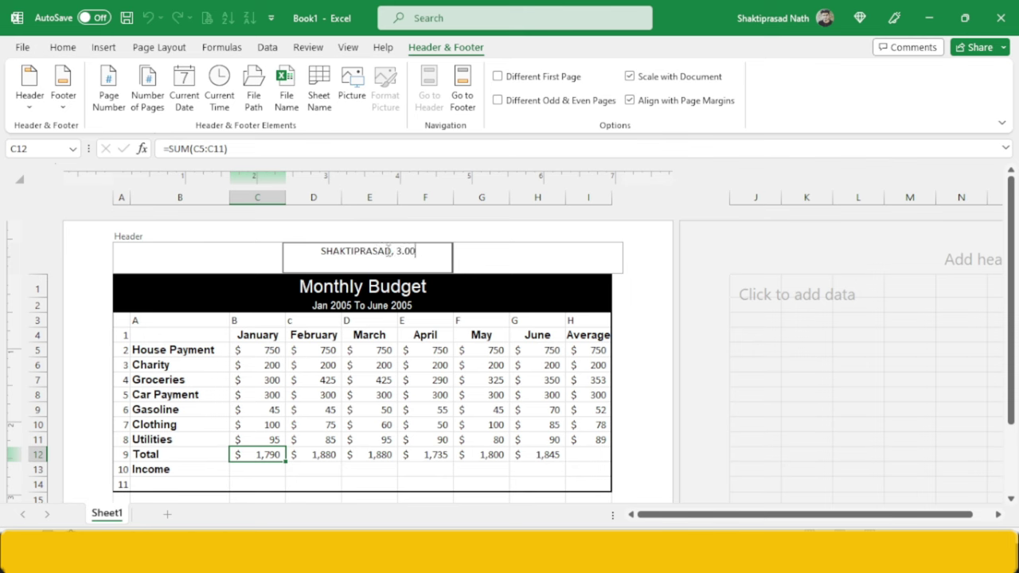
{"action": "type", "text": " TO 4."}
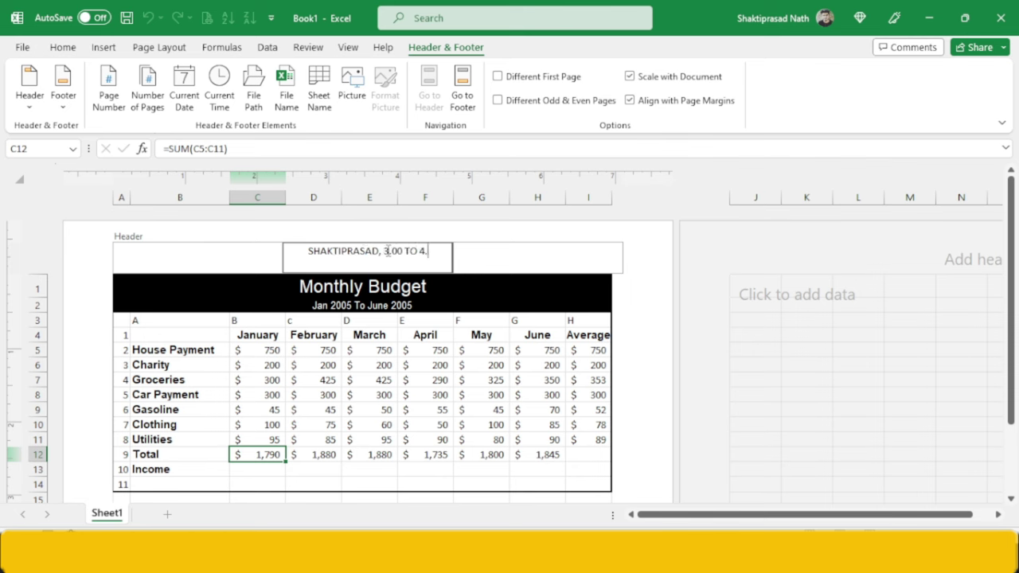
{"action": "type", "text": "00 PM"}
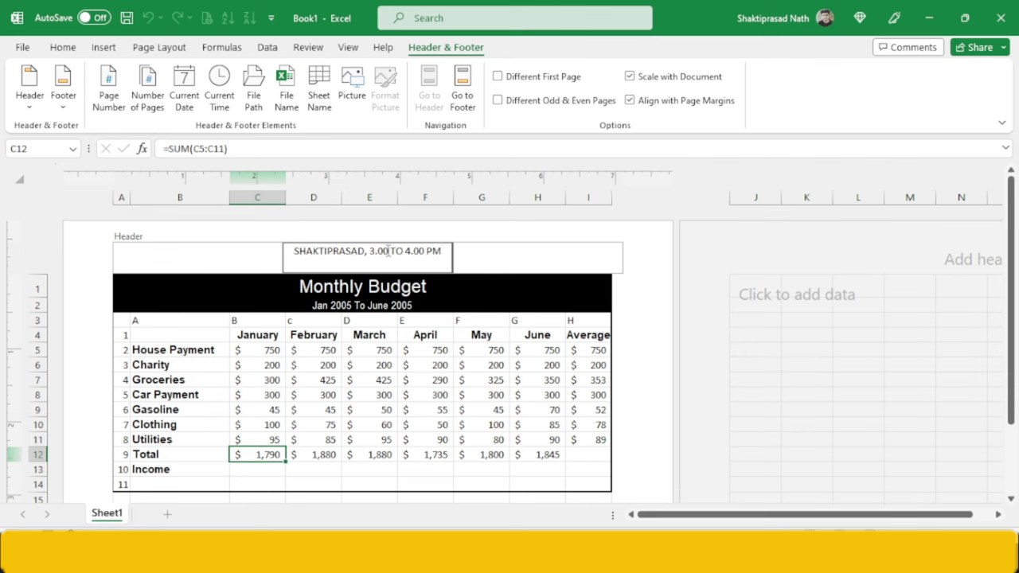
{"action": "type", "text": ", ROLL"}
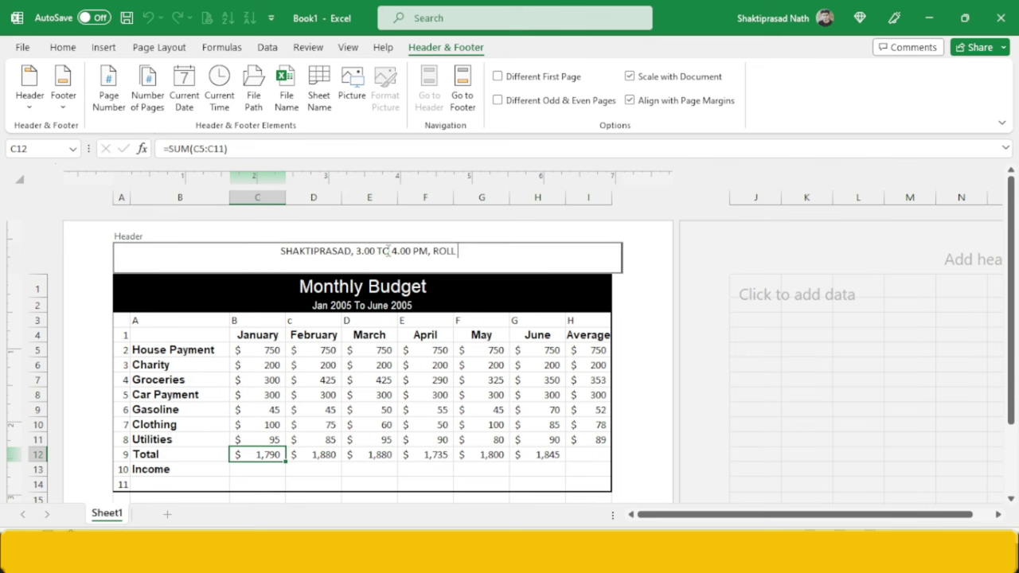
{"action": "type", "text": " NO"}
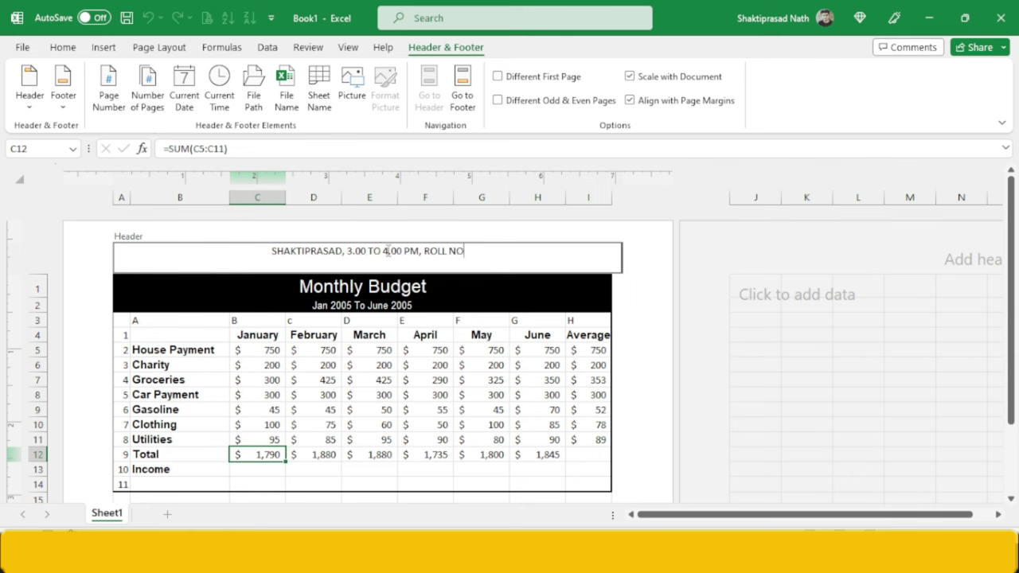
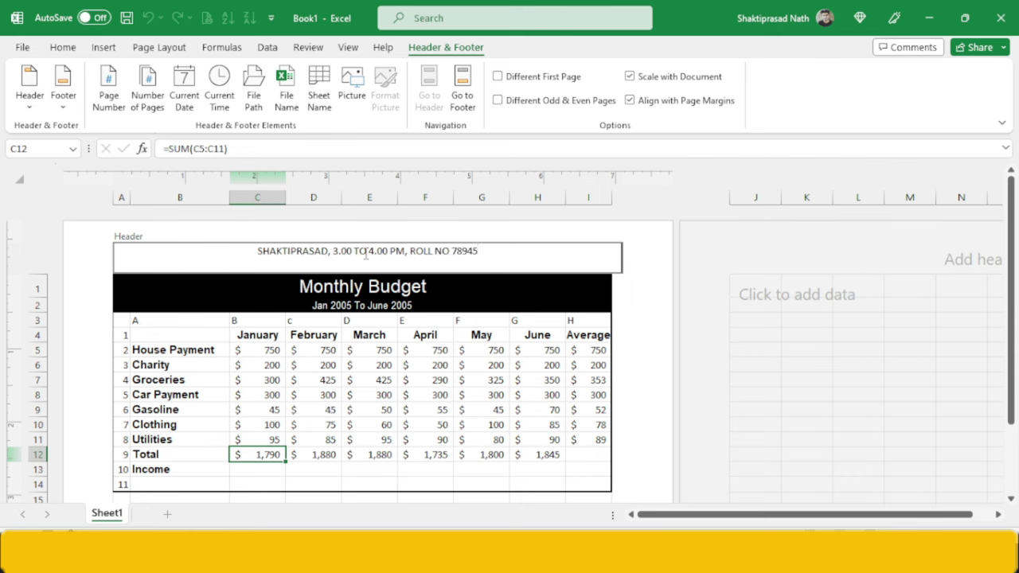
- Switch back to Normal view and check the header in print preview at Zoom to Page
{"action": "left_click", "coordinate": [358, 49]}
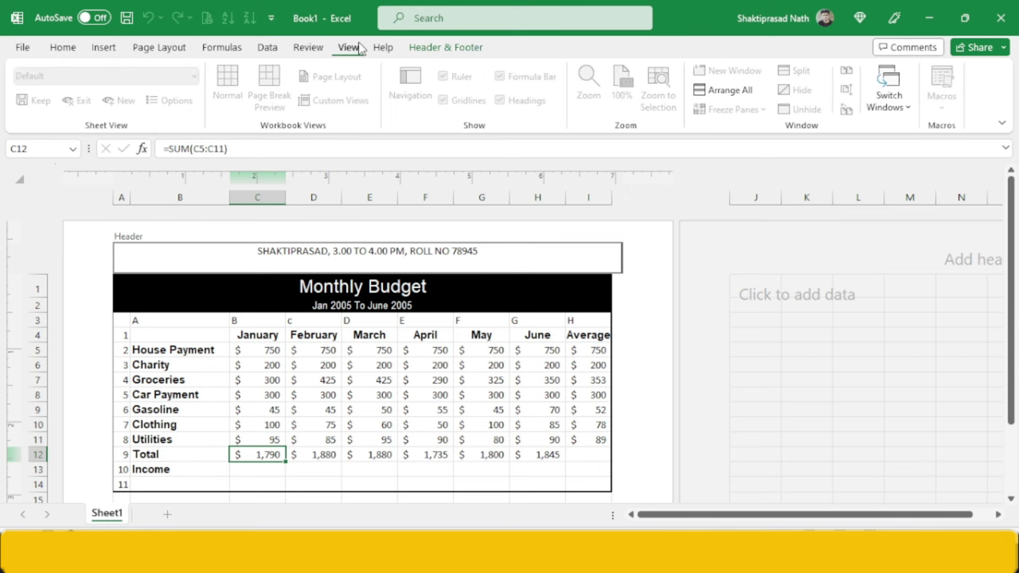
{"action": "left_click", "coordinate": [374, 322]}
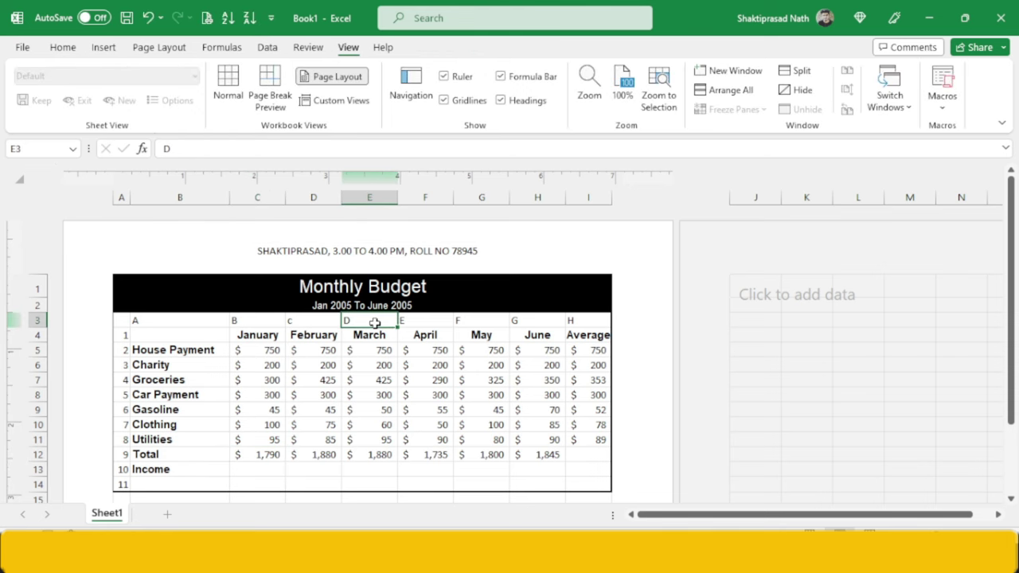
{"action": "left_click", "coordinate": [231, 82]}
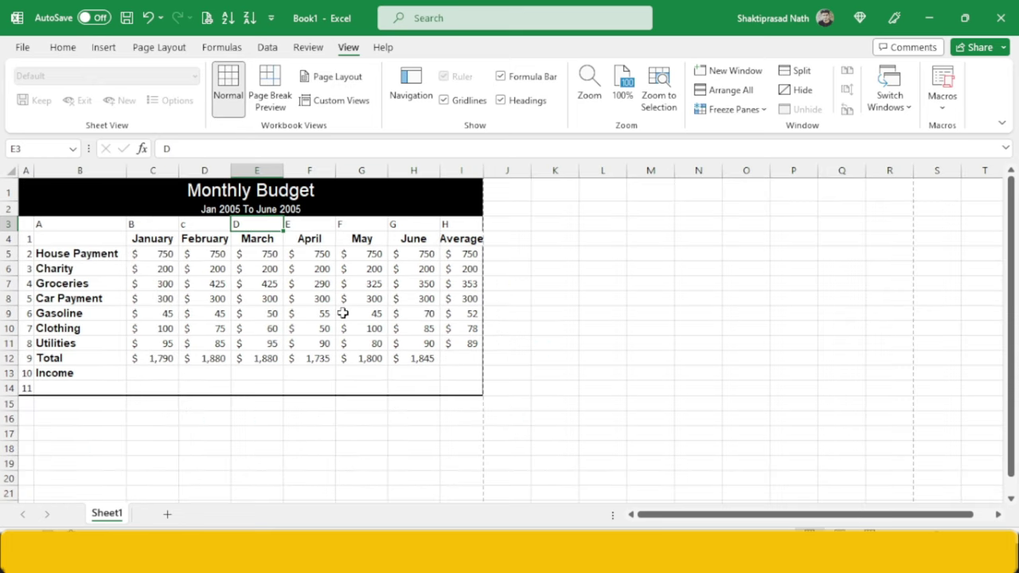
{"action": "key", "text": "ctrl+p"}
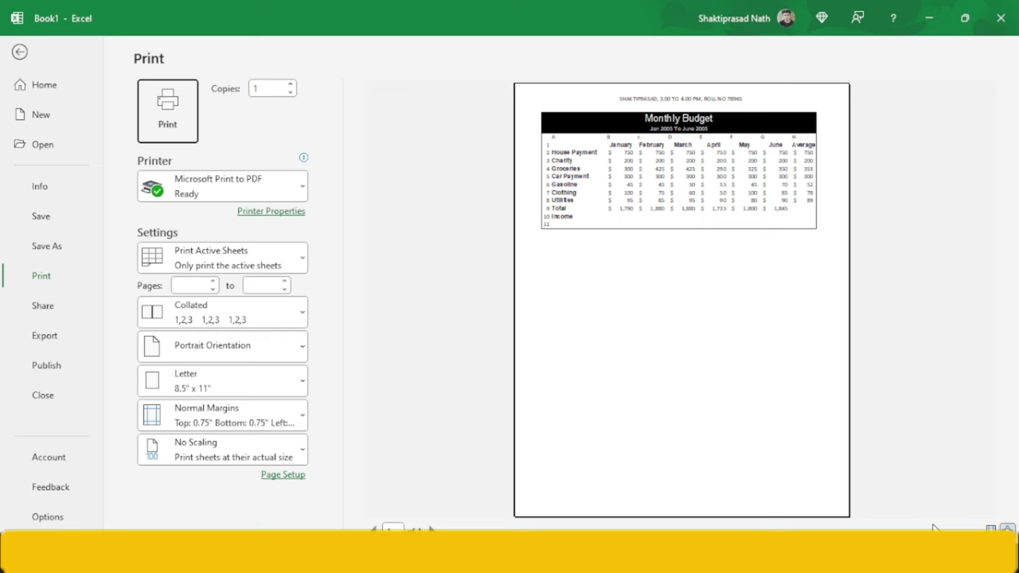
{"action": "left_click", "coordinate": [1007, 529]}
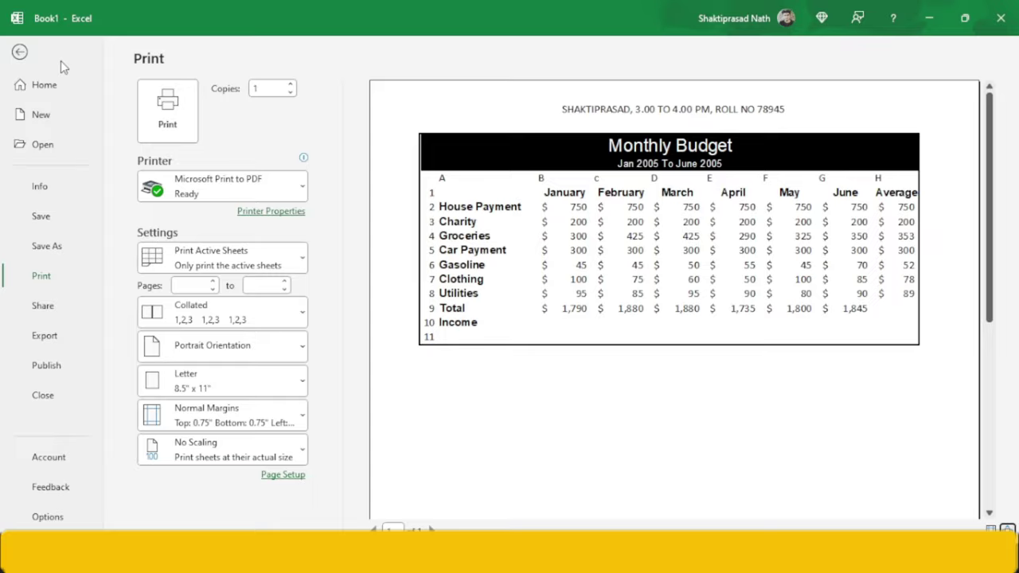
{"action": "key", "text": "Escape"}
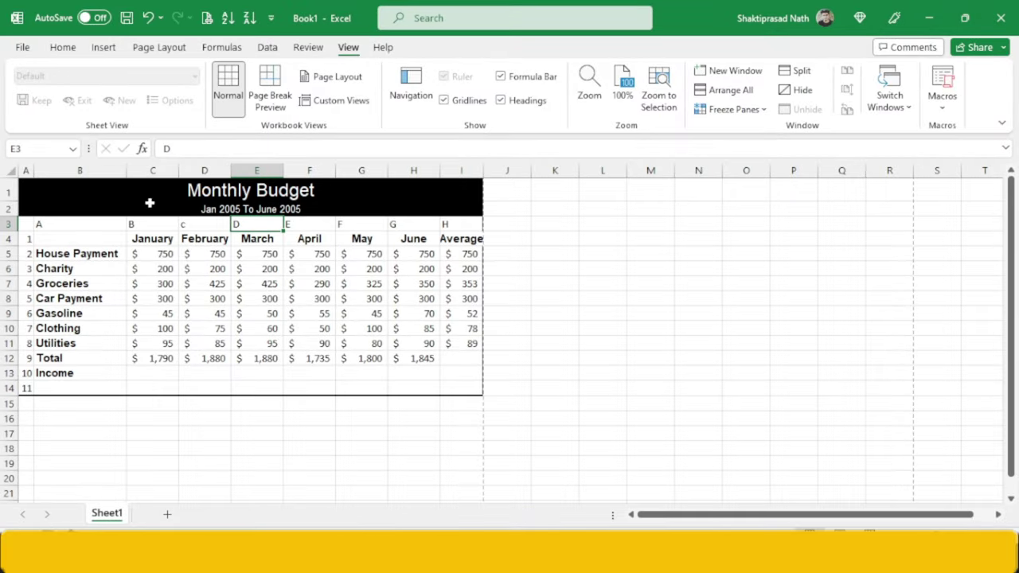
{"action": "key", "text": "alt+Tab"}
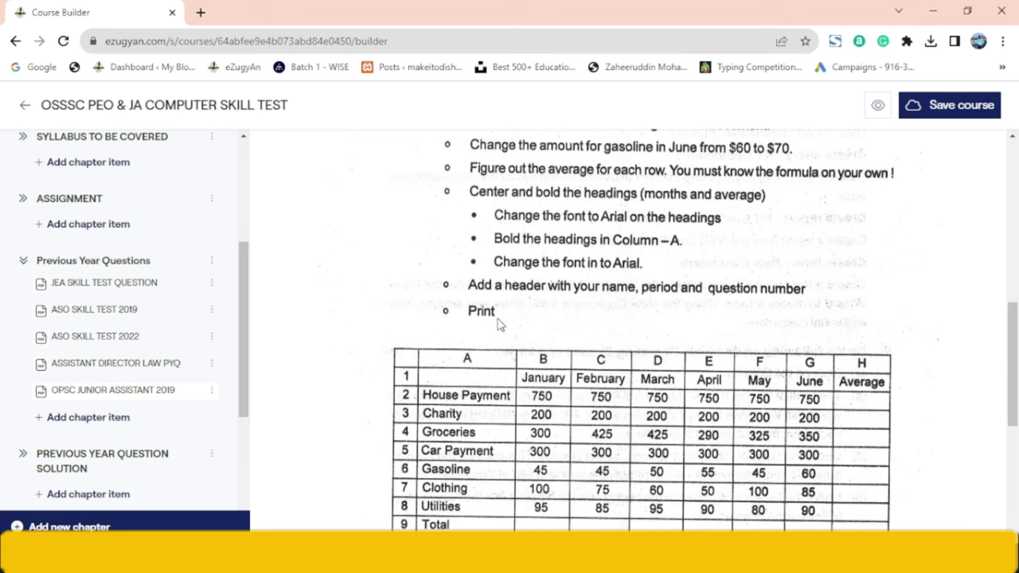
{"action": "key", "text": "alt+Tab"}
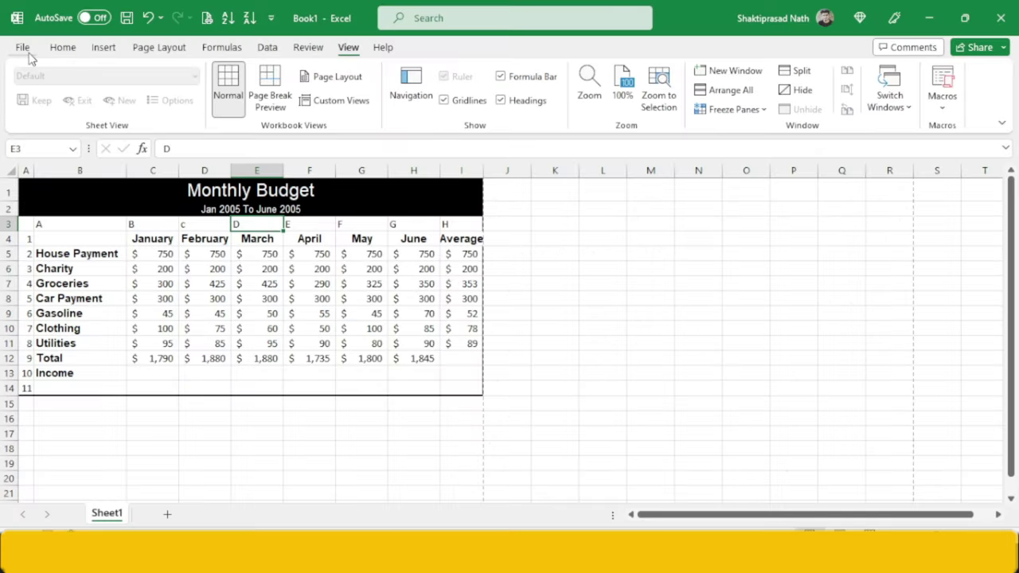
- Save the workbook to the Desktop as Q 3.xlsx and close Excel
{"action": "left_click", "coordinate": [24, 50]}
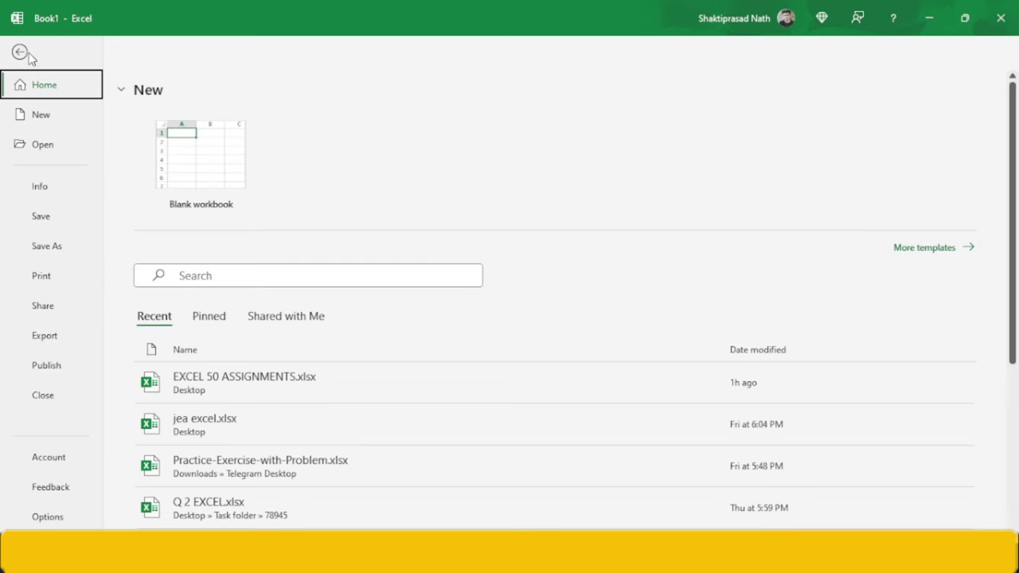
{"action": "left_click", "coordinate": [48, 248]}
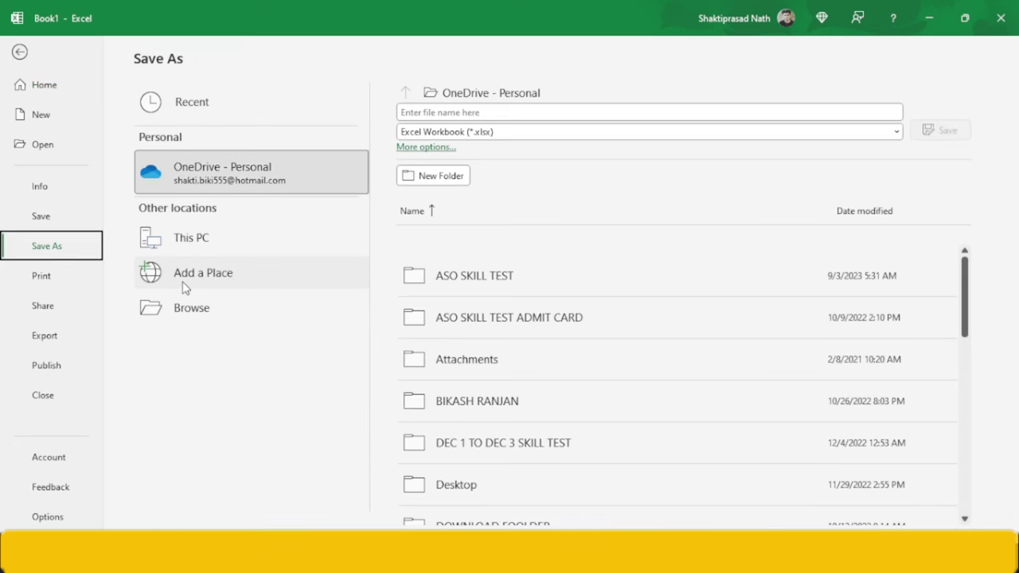
{"action": "left_click", "coordinate": [197, 308]}
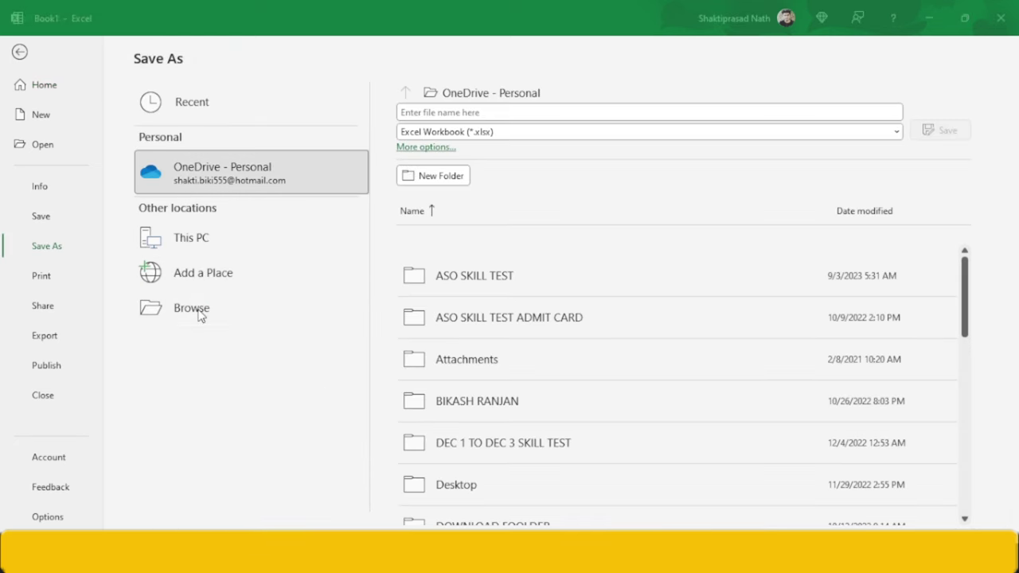
{"action": "scroll", "coordinate": [115, 132], "scroll_direction": "down", "scroll_amount": 3}
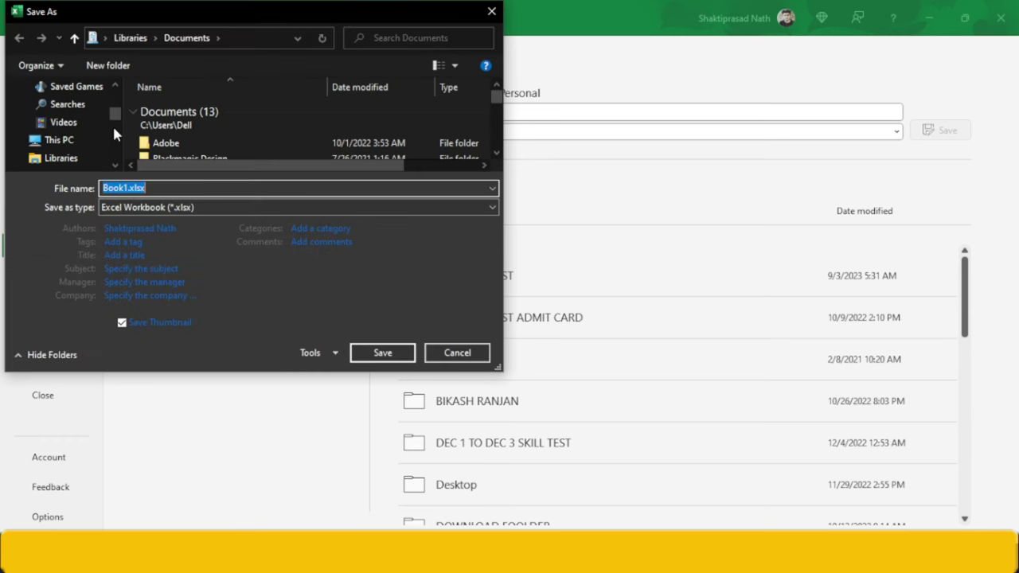
{"action": "scroll", "coordinate": [113, 116], "scroll_direction": "up", "scroll_amount": 6}
{"action": "left_click", "coordinate": [60, 110]}
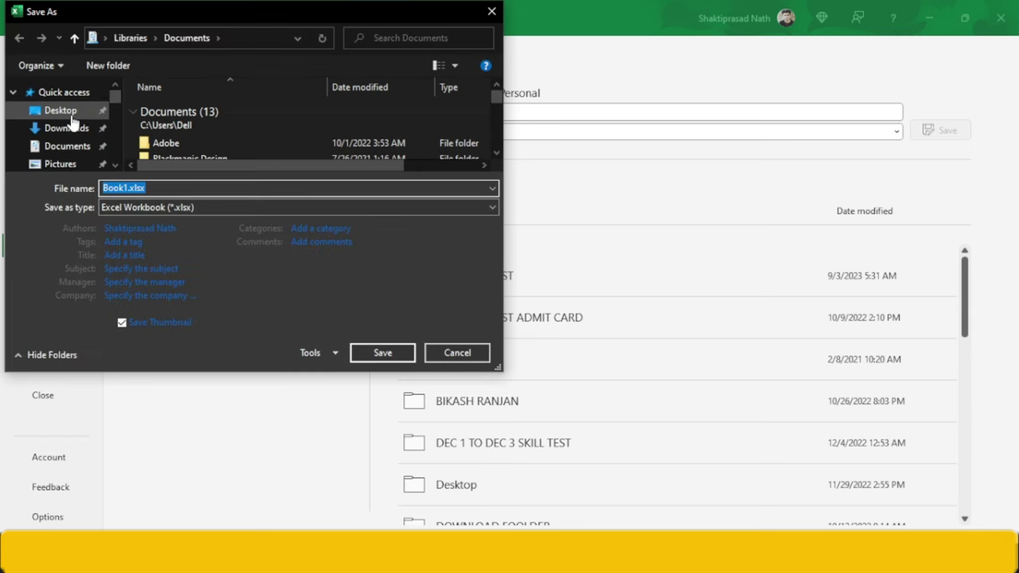
{"action": "double_click", "coordinate": [143, 188]}
{"action": "type", "text": "Q 3.xlsx"}
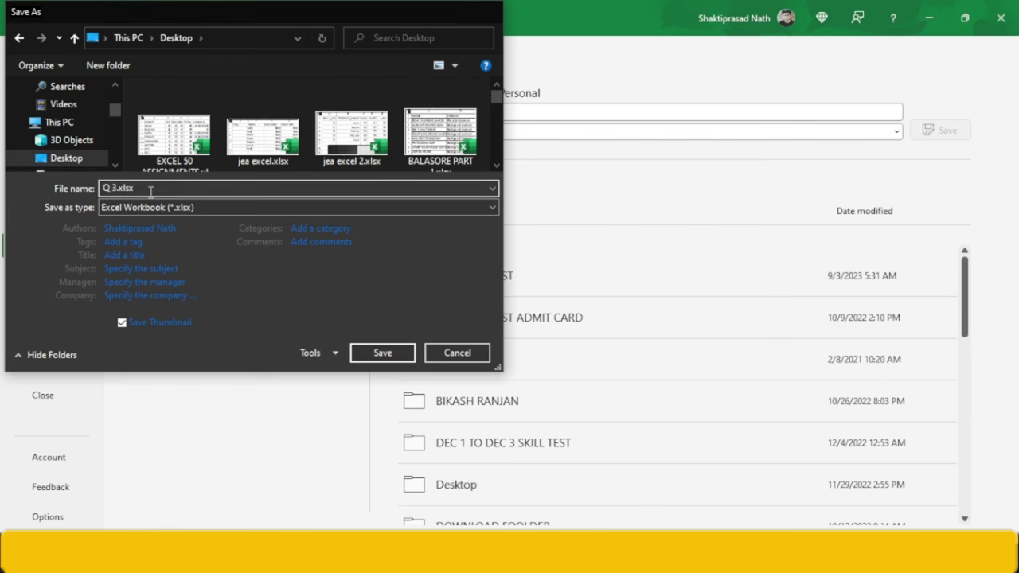
{"action": "key", "text": "Return"}
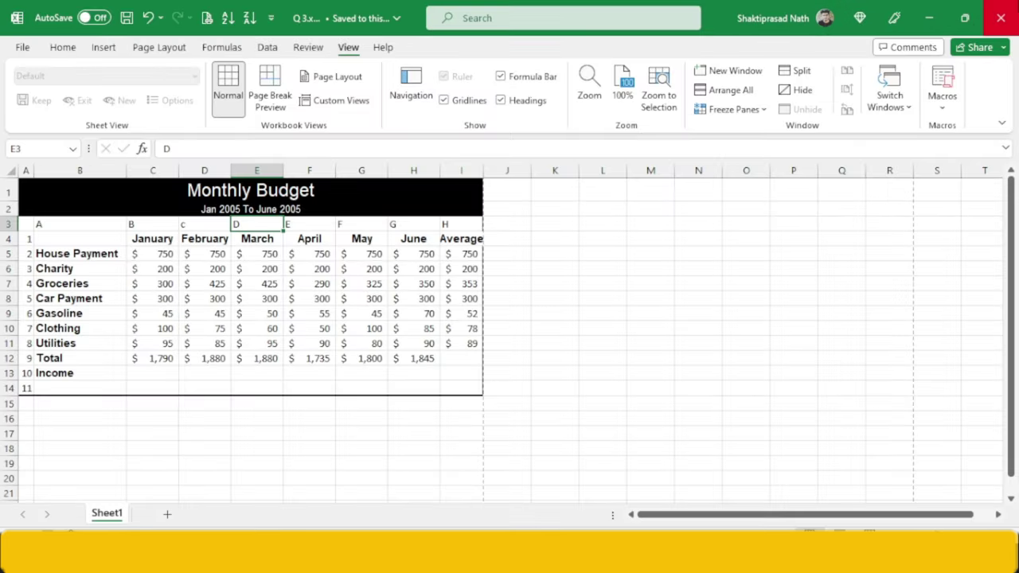
{"action": "left_click", "coordinate": [1001, 17]}
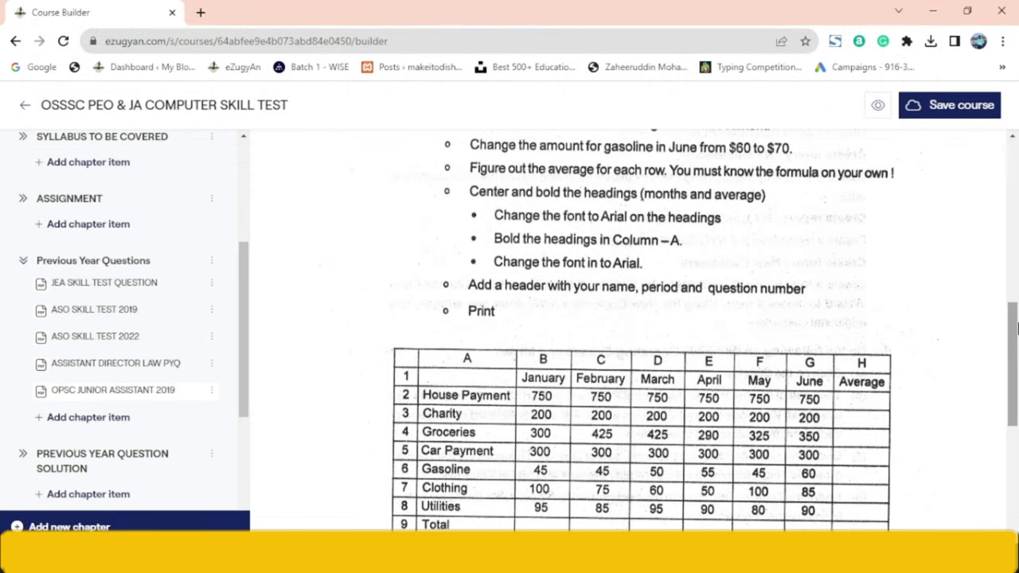
- Search Windows for 'access', replacing the mistyped 'mS CC' query
{"action": "scroll", "coordinate": [570, 344], "scroll_direction": "down", "scroll_amount": 4}
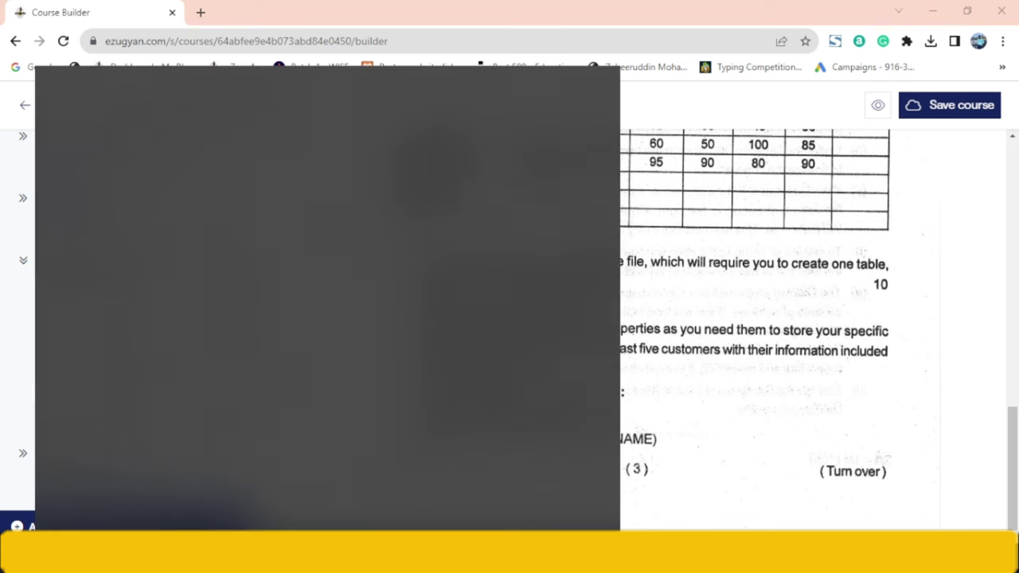
{"action": "type", "text": "m"}
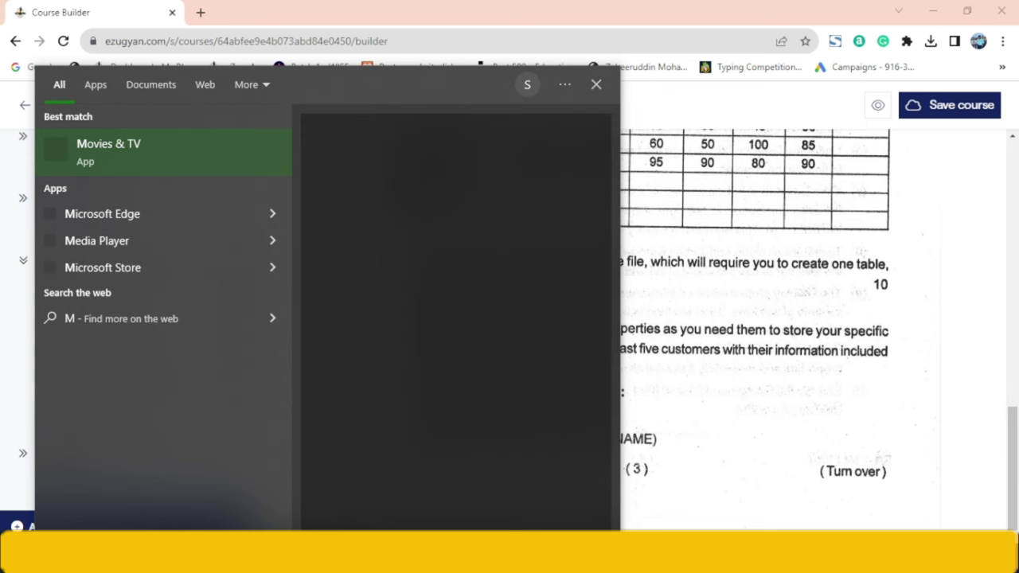
{"action": "type", "text": "S CC"}
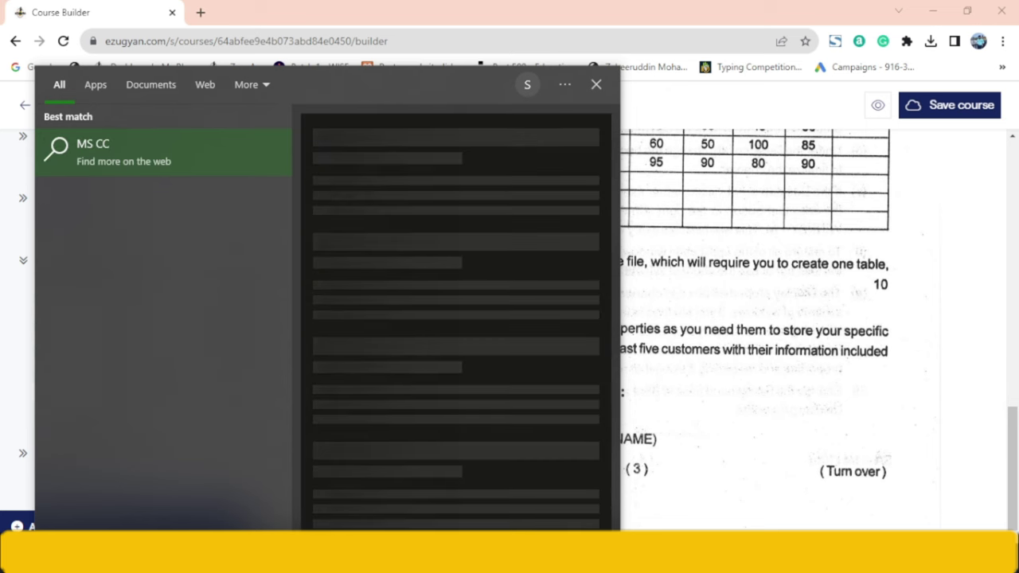
{"action": "key", "text": "BackSpace"}
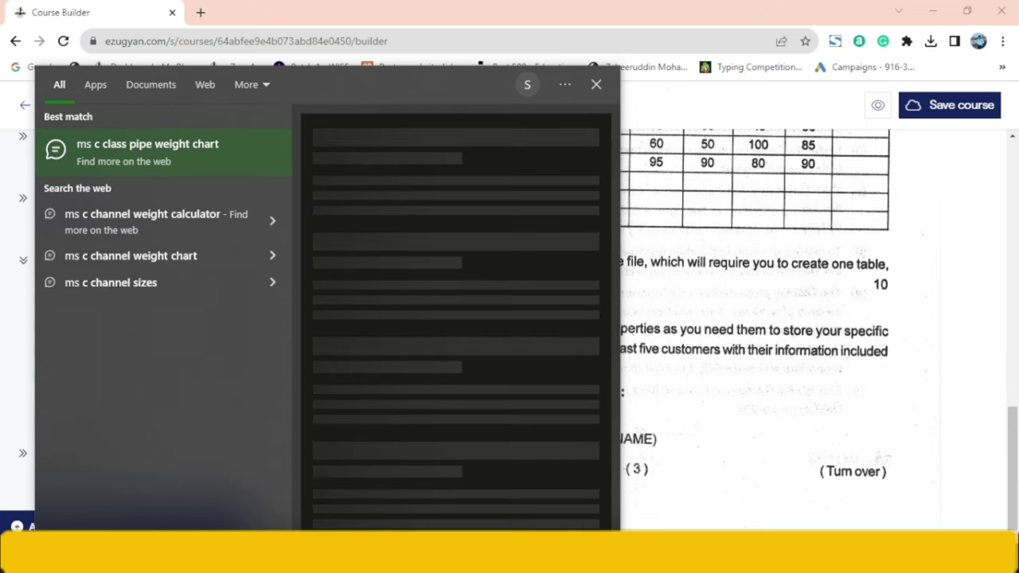
{"action": "key", "text": "BackSpace"}
{"action": "key", "text": "BackSpace"}
{"action": "key", "text": "BackSpace"}
{"action": "key", "text": "BackSpace"}
{"action": "type", "text": "access"}
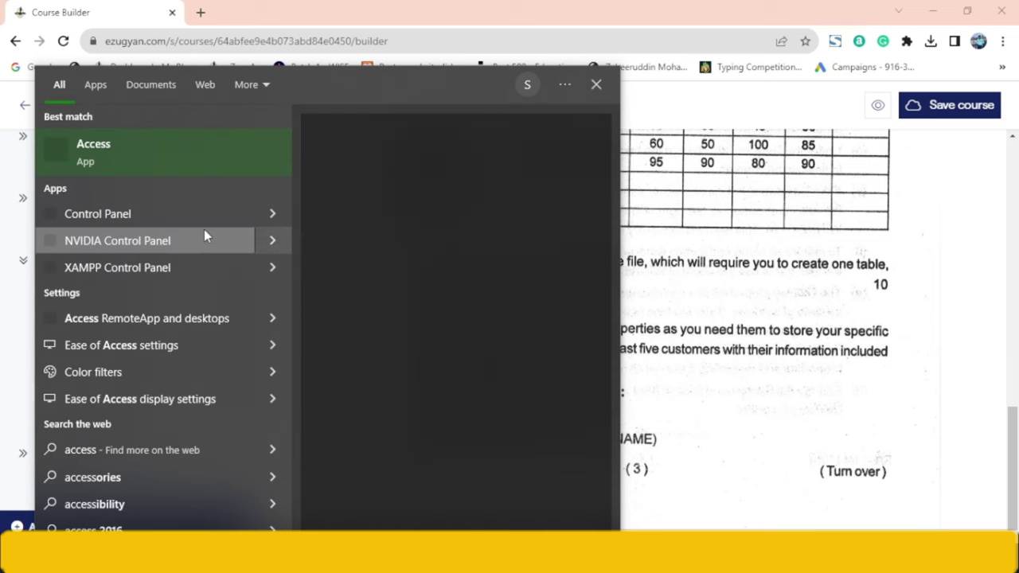
- Launch Access and create a blank database named Q 4
{"action": "left_click", "coordinate": [163, 144]}
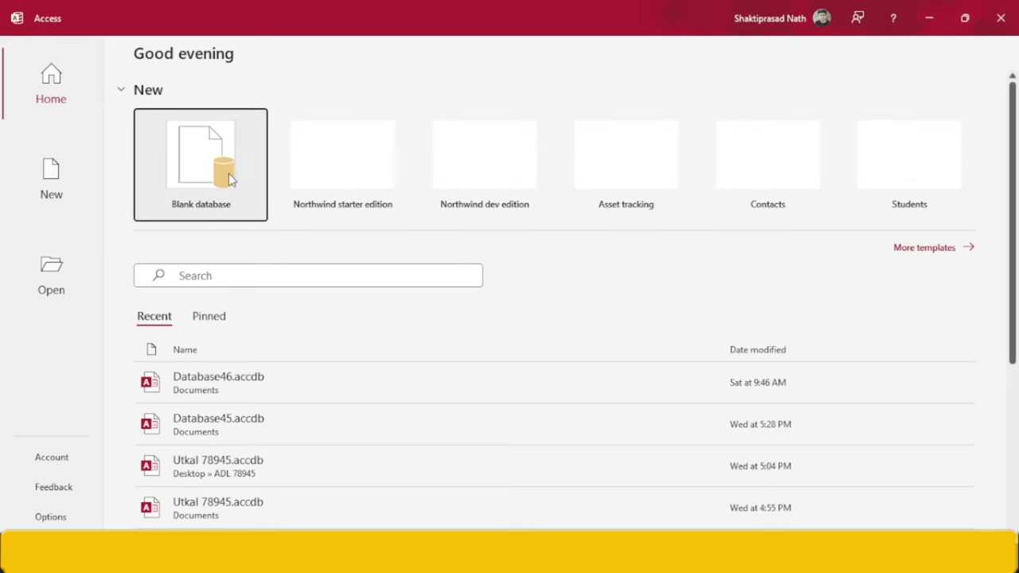
{"action": "left_click", "coordinate": [228, 180]}
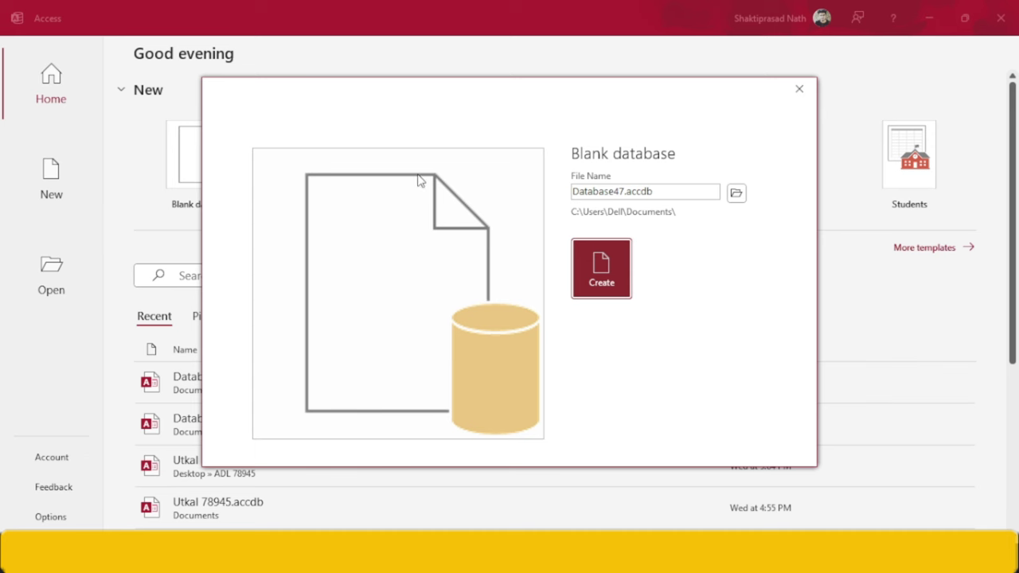
{"action": "double_click", "coordinate": [584, 189]}
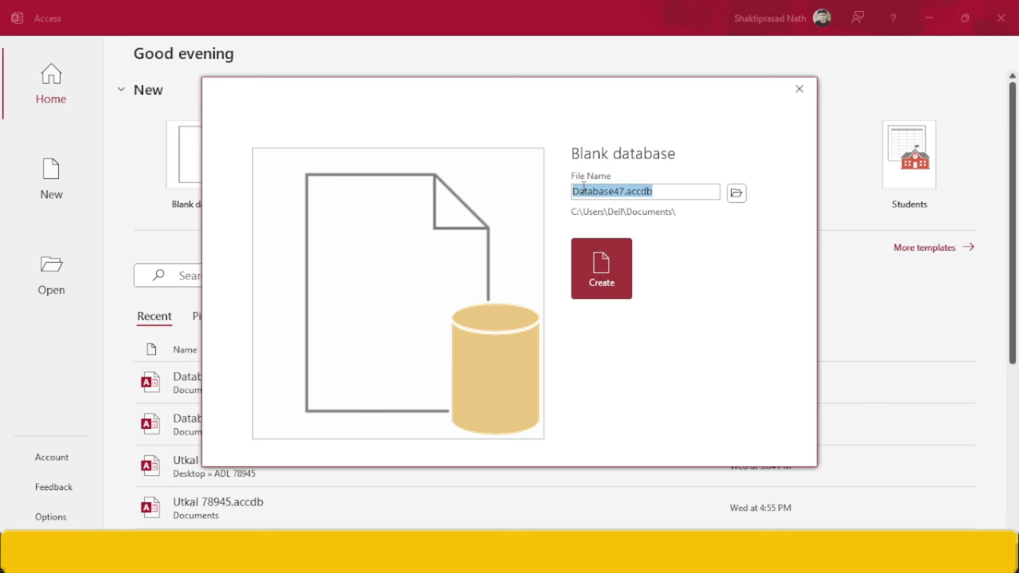
{"action": "type", "text": "Q 4"}
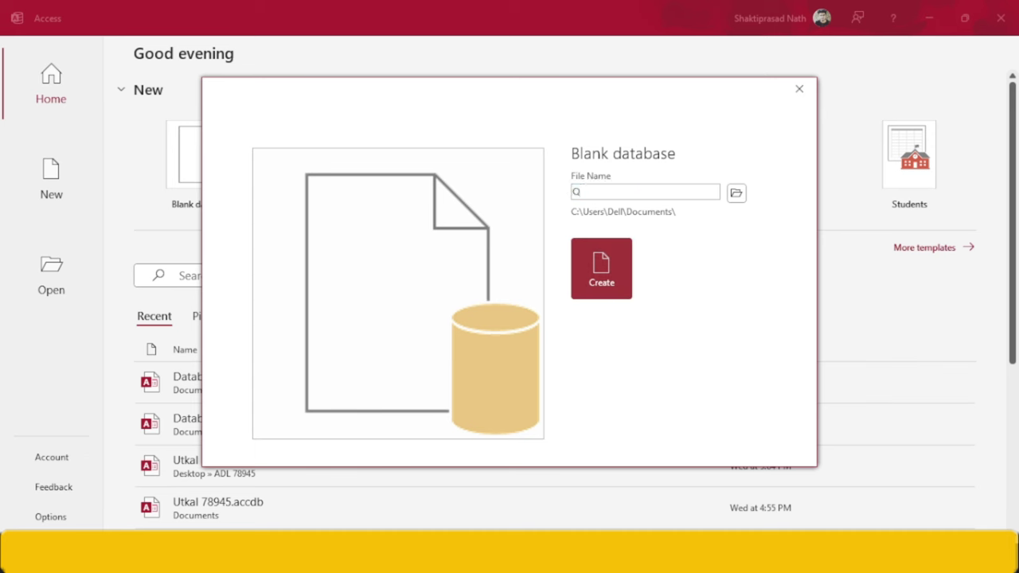
{"action": "left_click", "coordinate": [619, 286]}
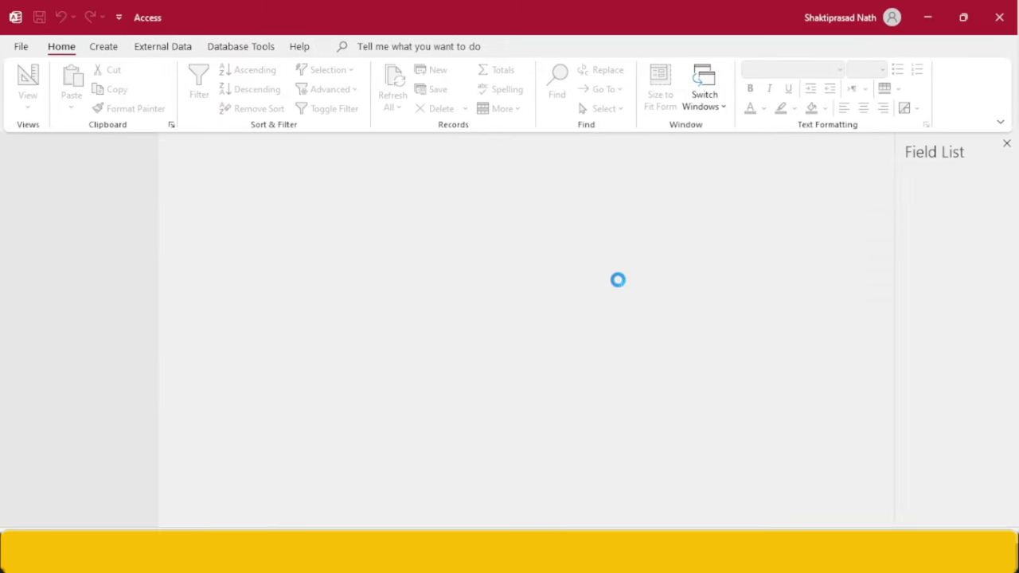